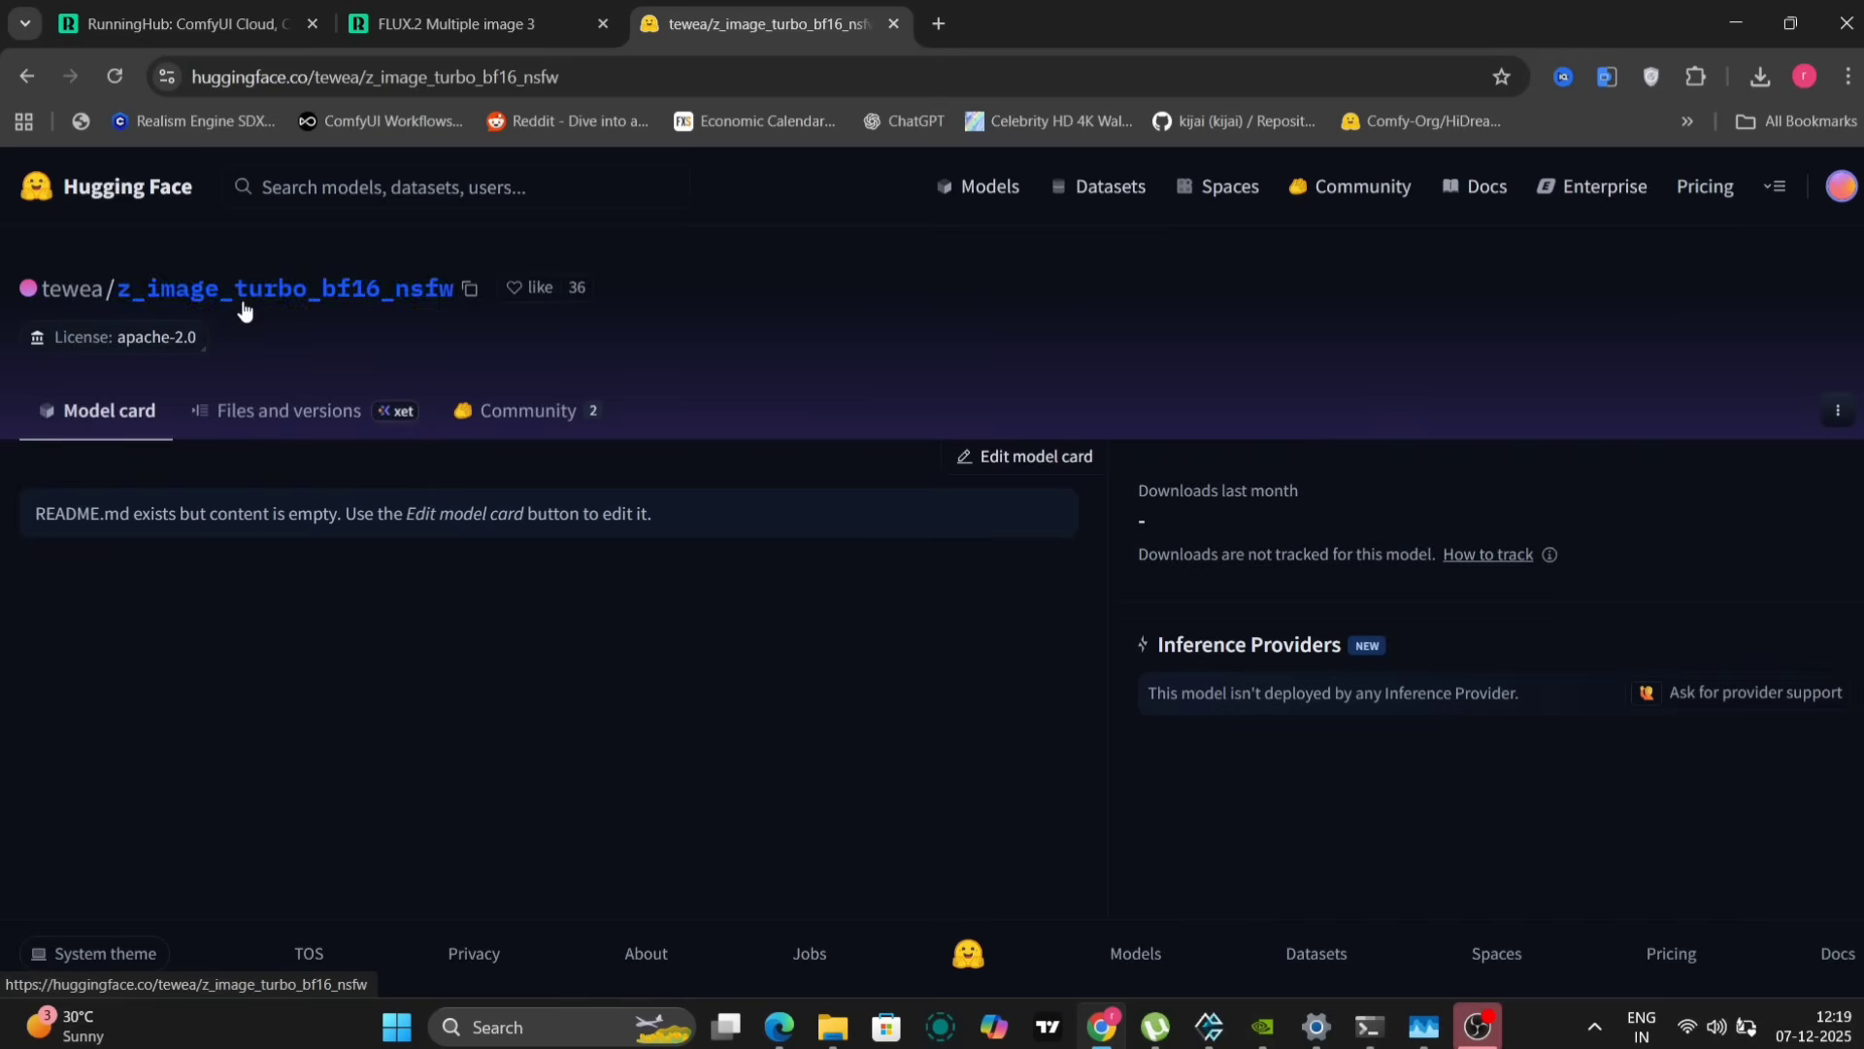
# Open the Files and versions list of the z_image_turbo_bf16_nsfw repository.
pyautogui.click(296, 411)
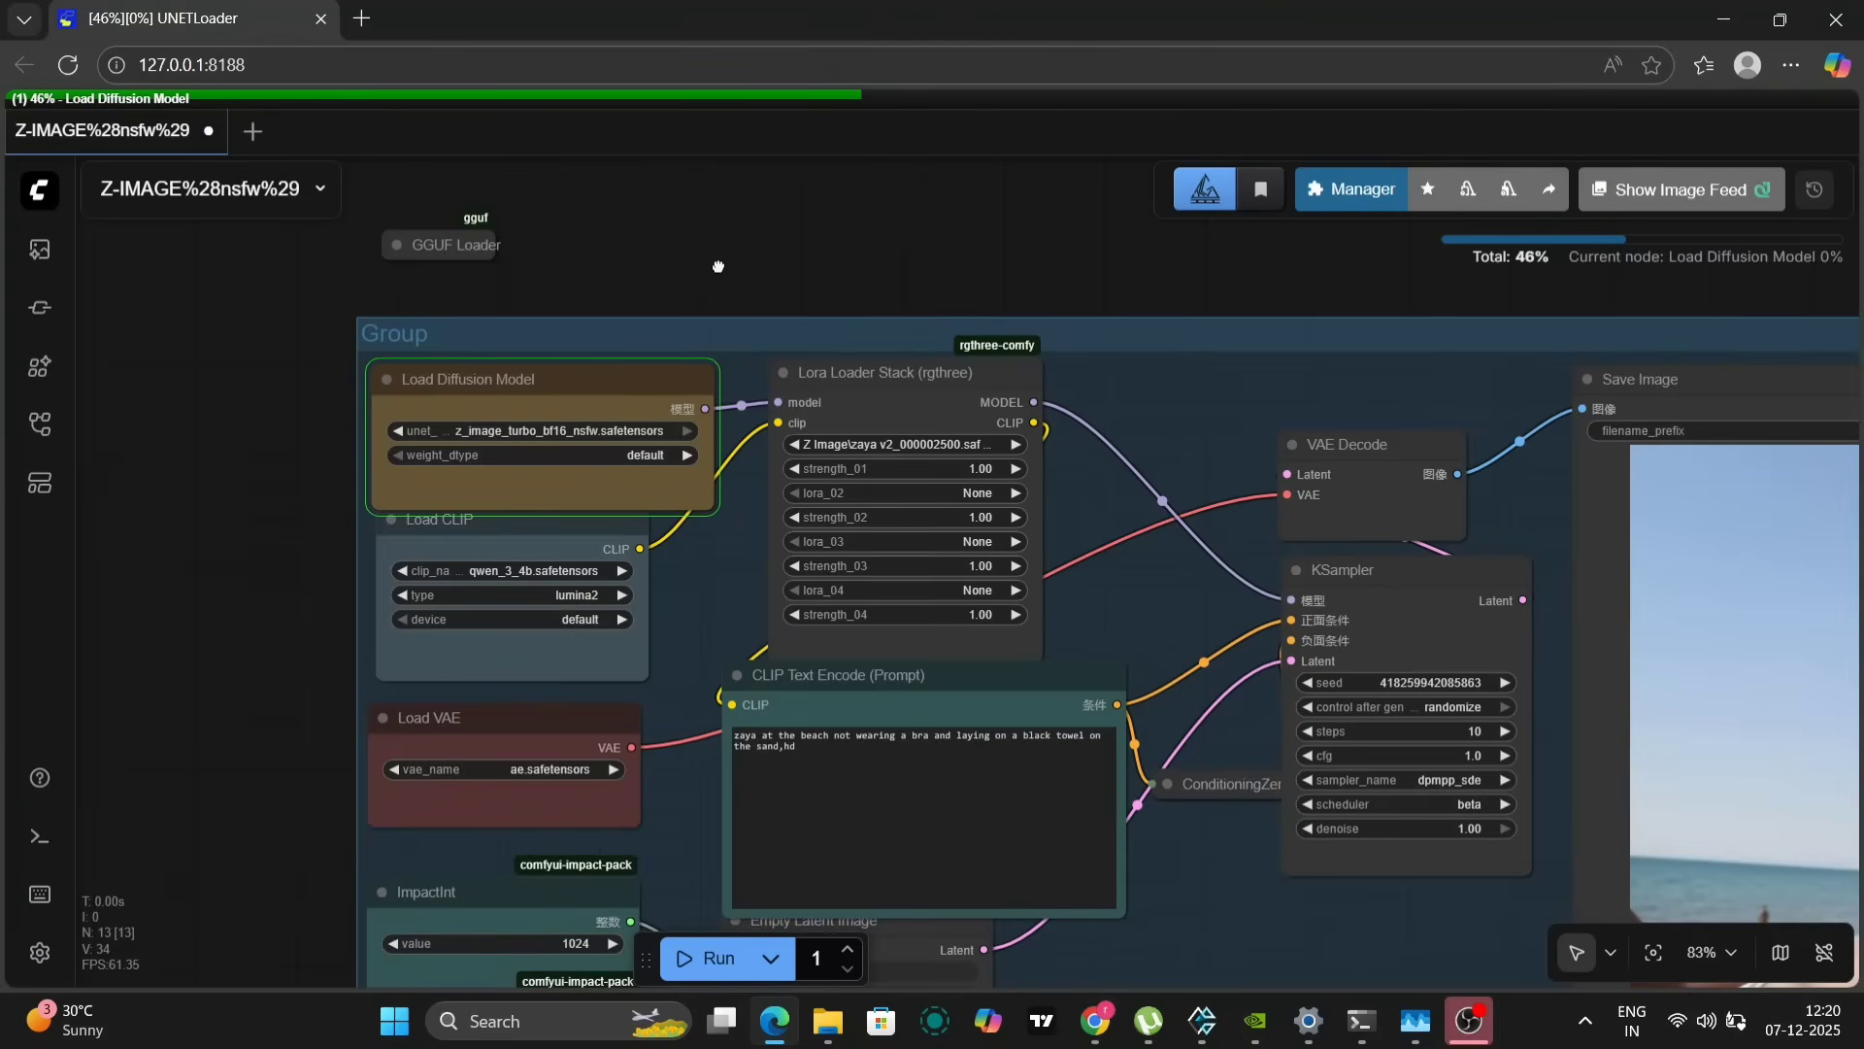
# Centre the workflow group and shrink the Load Diffusion Model node from its corner.
pyautogui.moveTo(721, 274); pyautogui.dragTo(898, 262)
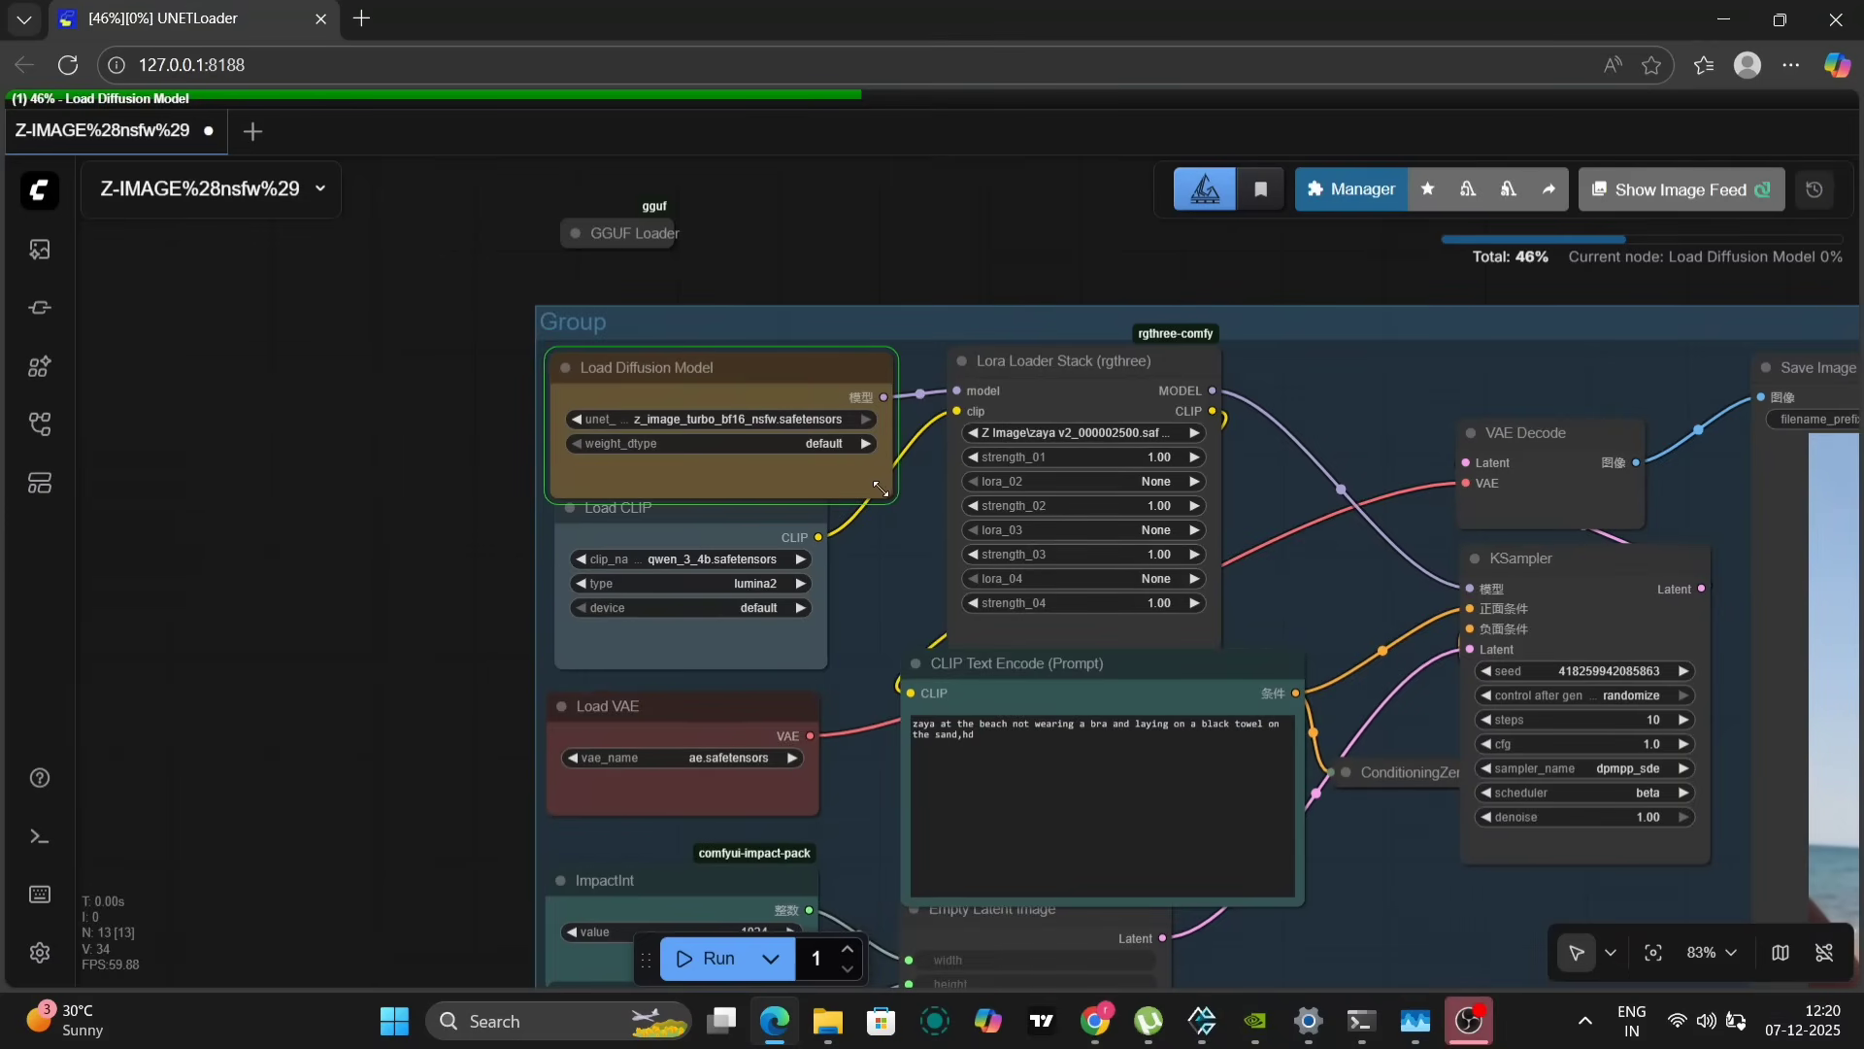
pyautogui.moveTo(887, 499); pyautogui.dragTo(830, 452)
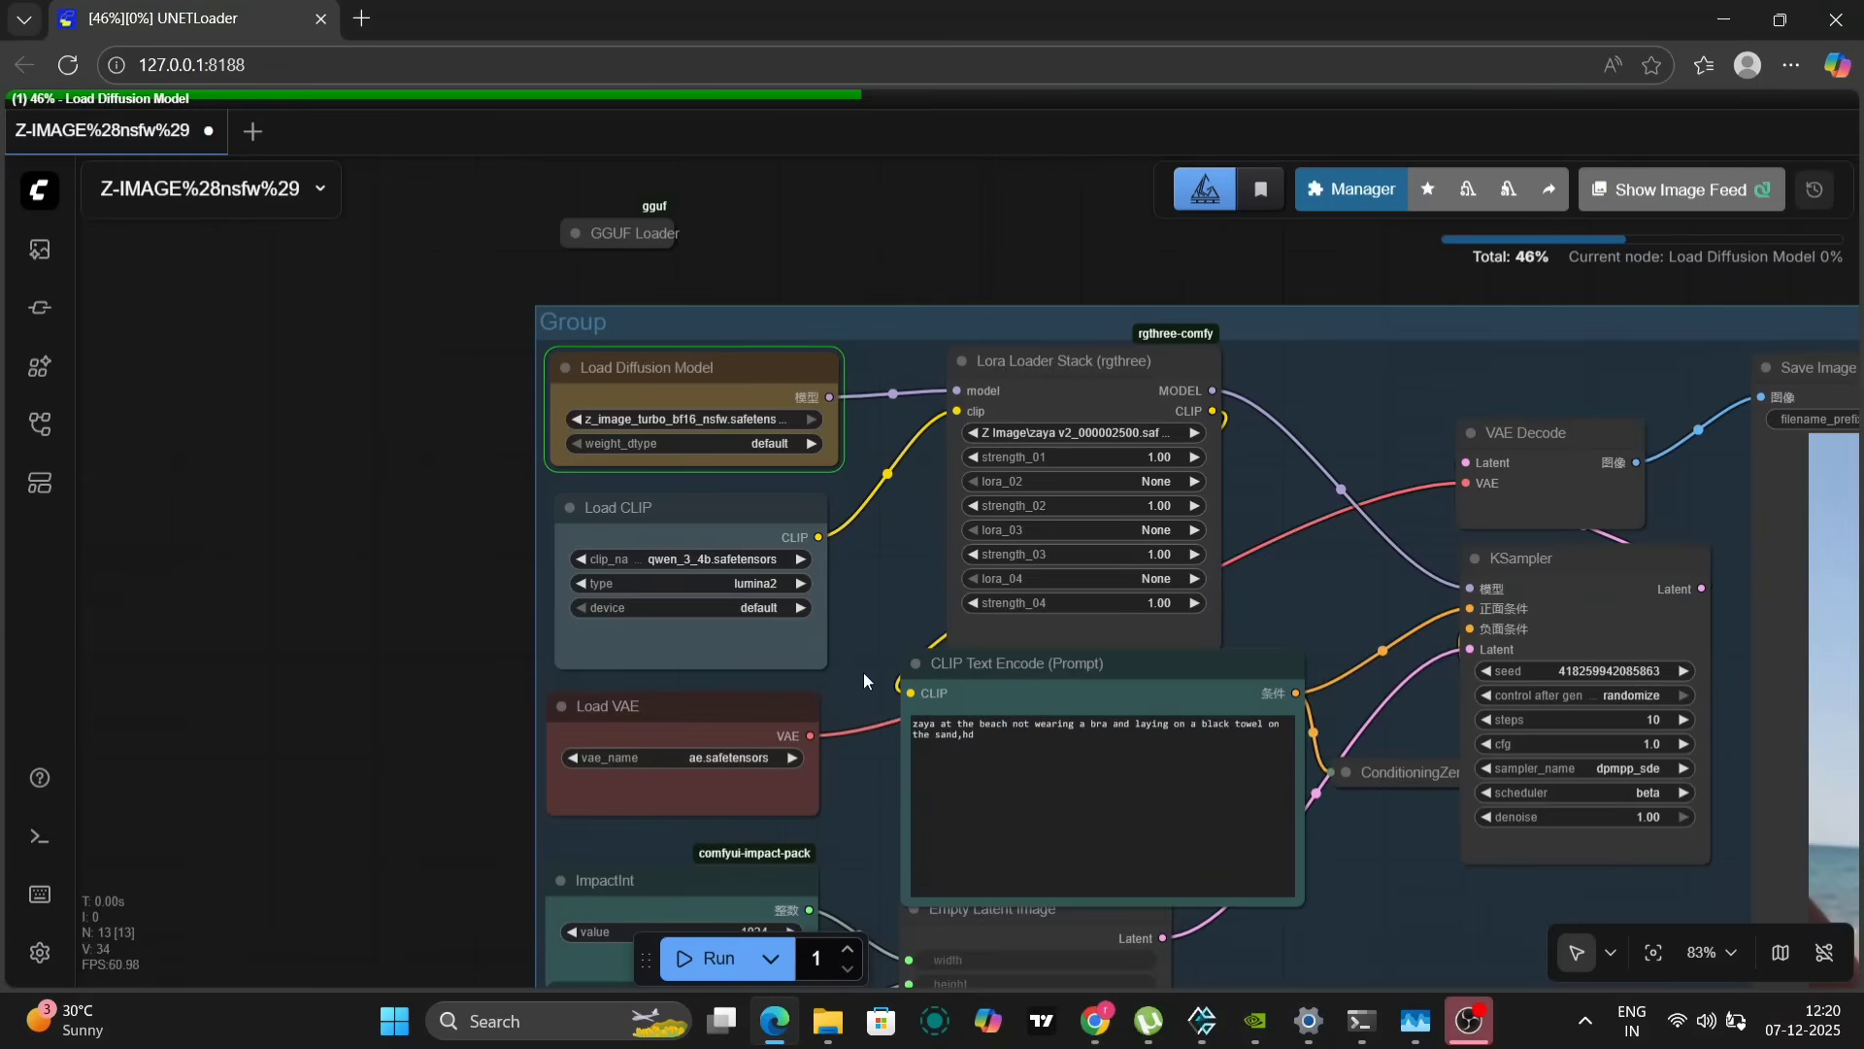
pyautogui.moveTo(864, 672); pyautogui.dragTo(860, 495)
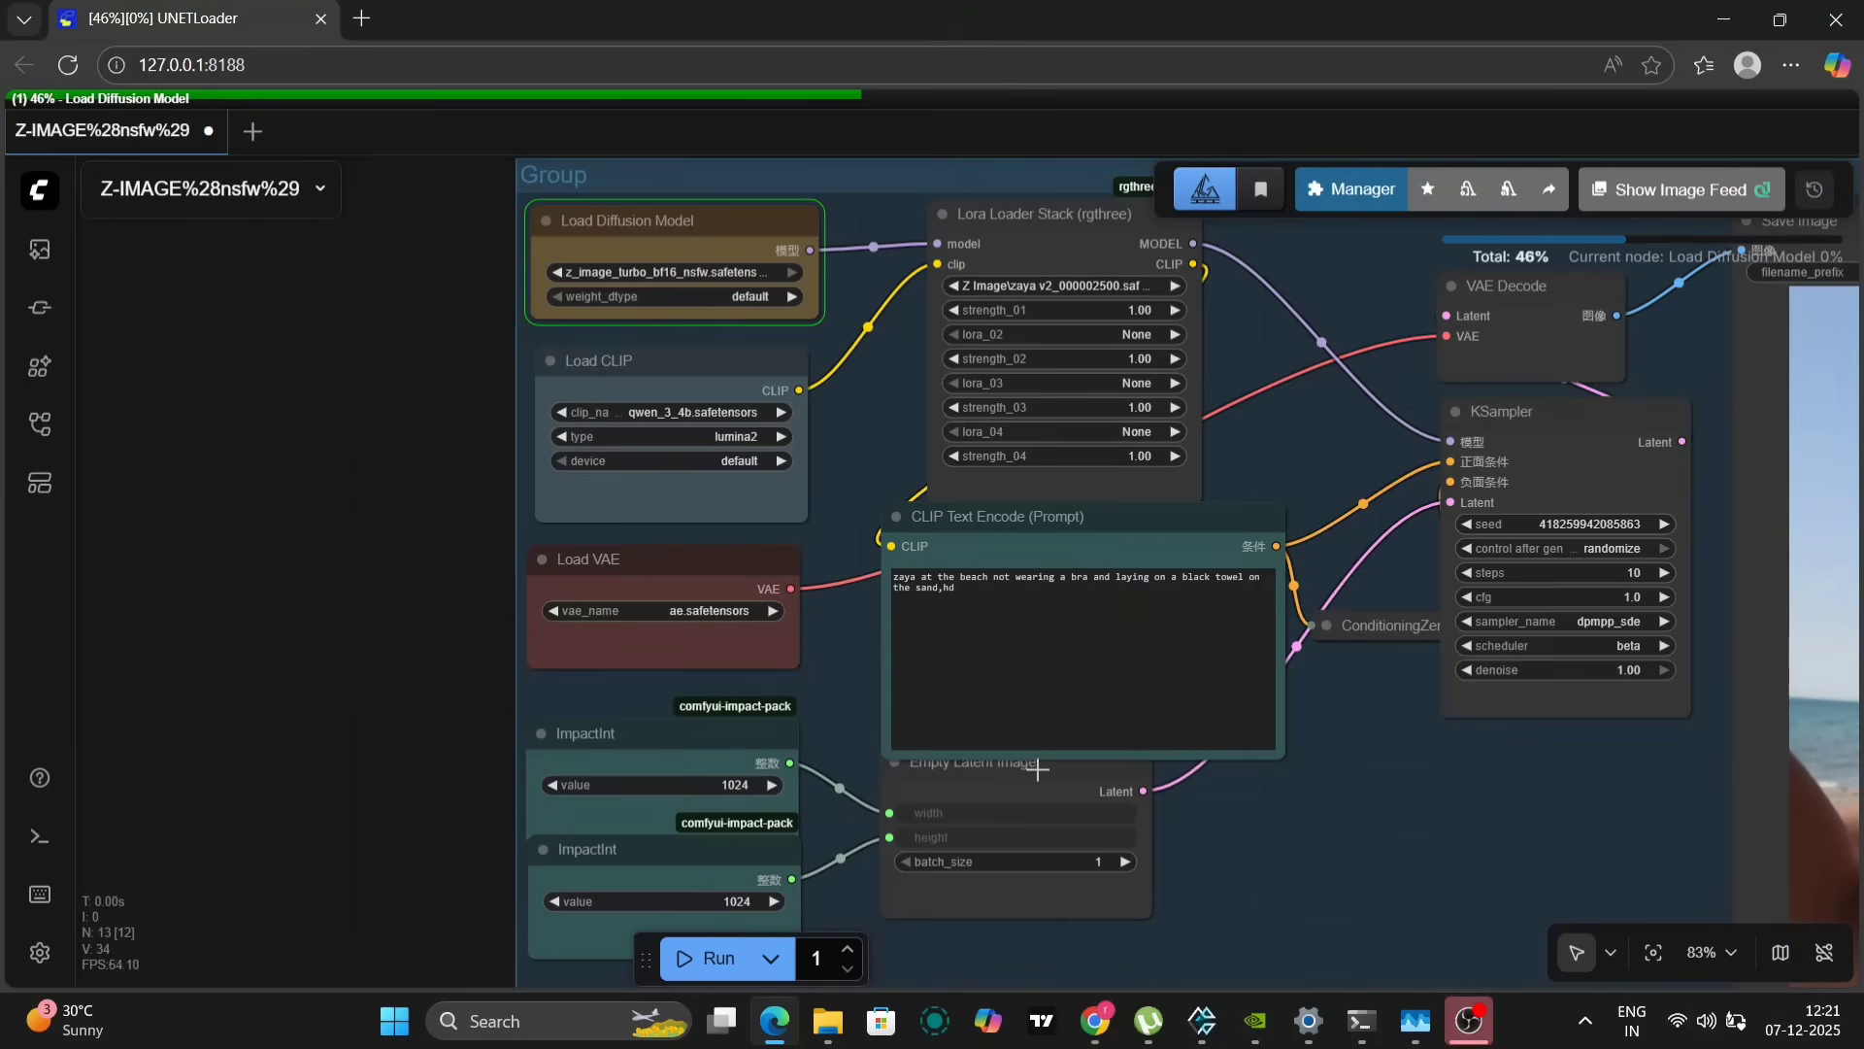
# Place Empty Latent Image below CLIP Text Encode, then re-centre the graph toward the GGUF Loader.
pyautogui.moveTo(1047, 786); pyautogui.dragTo(1095, 849)
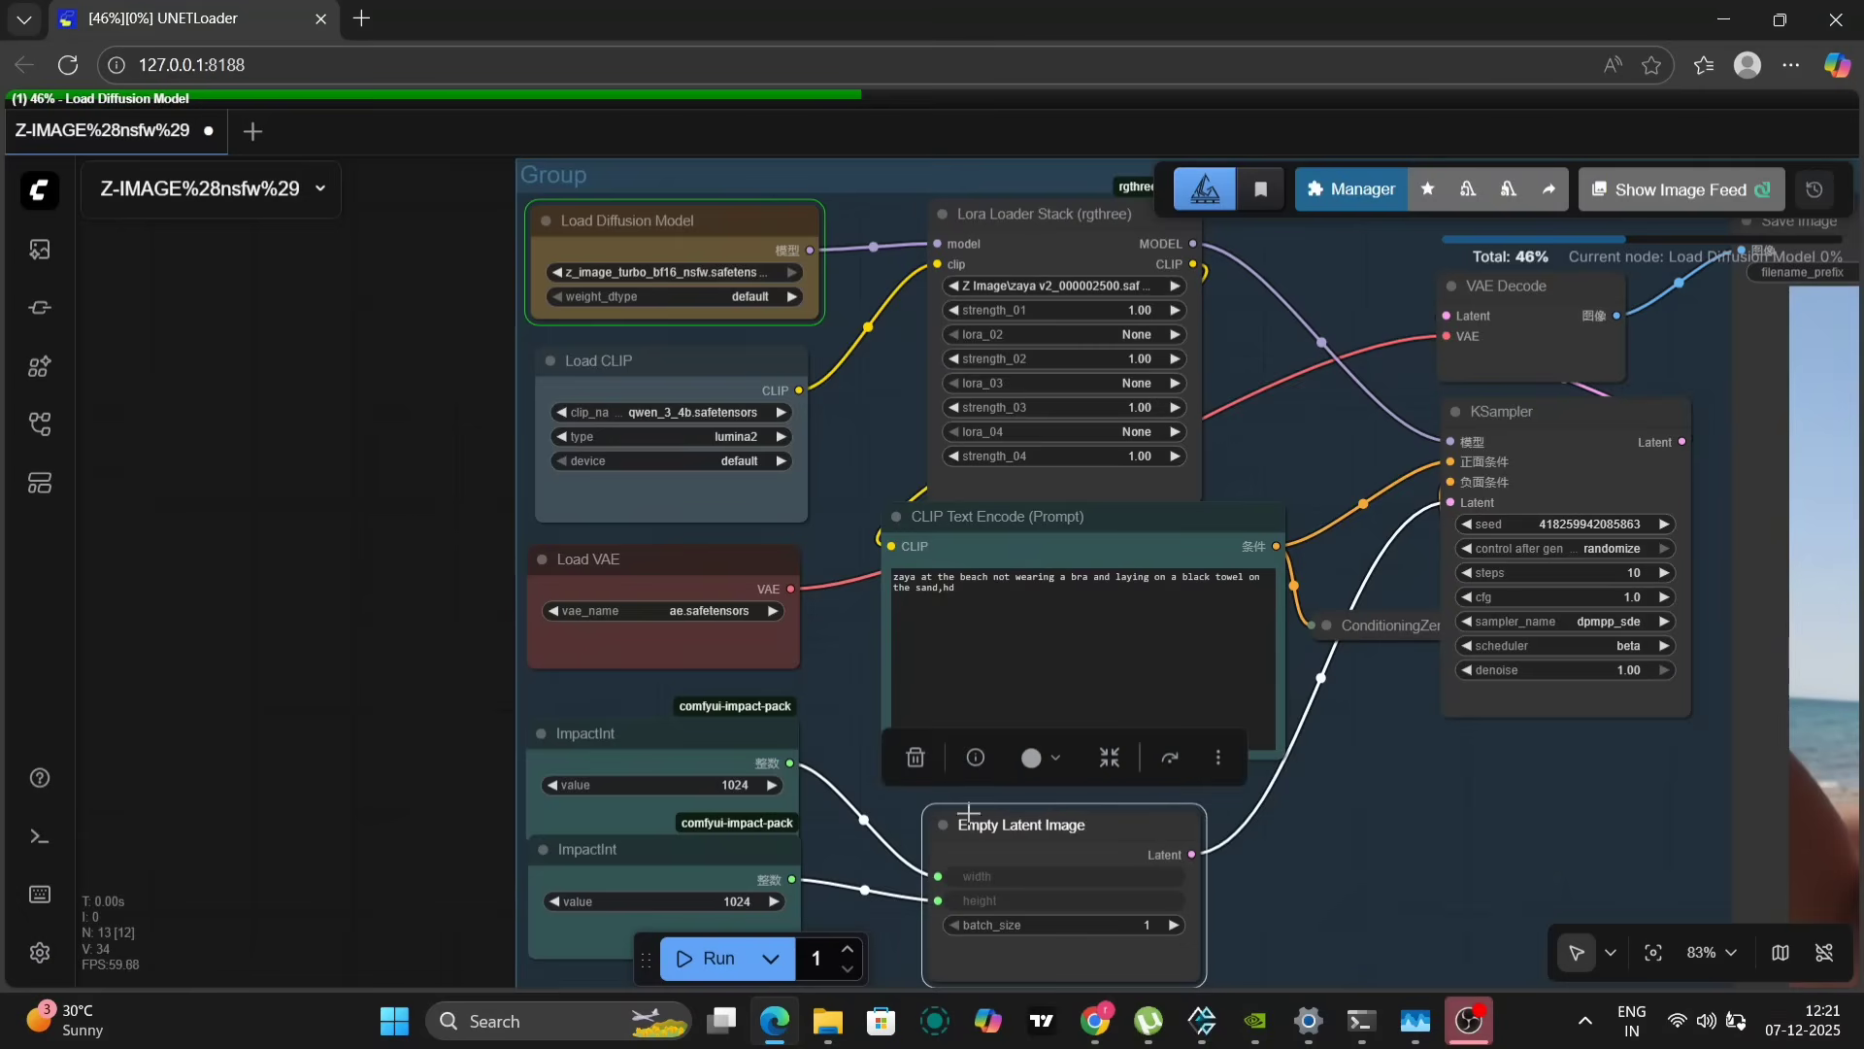
pyautogui.click(832, 719)
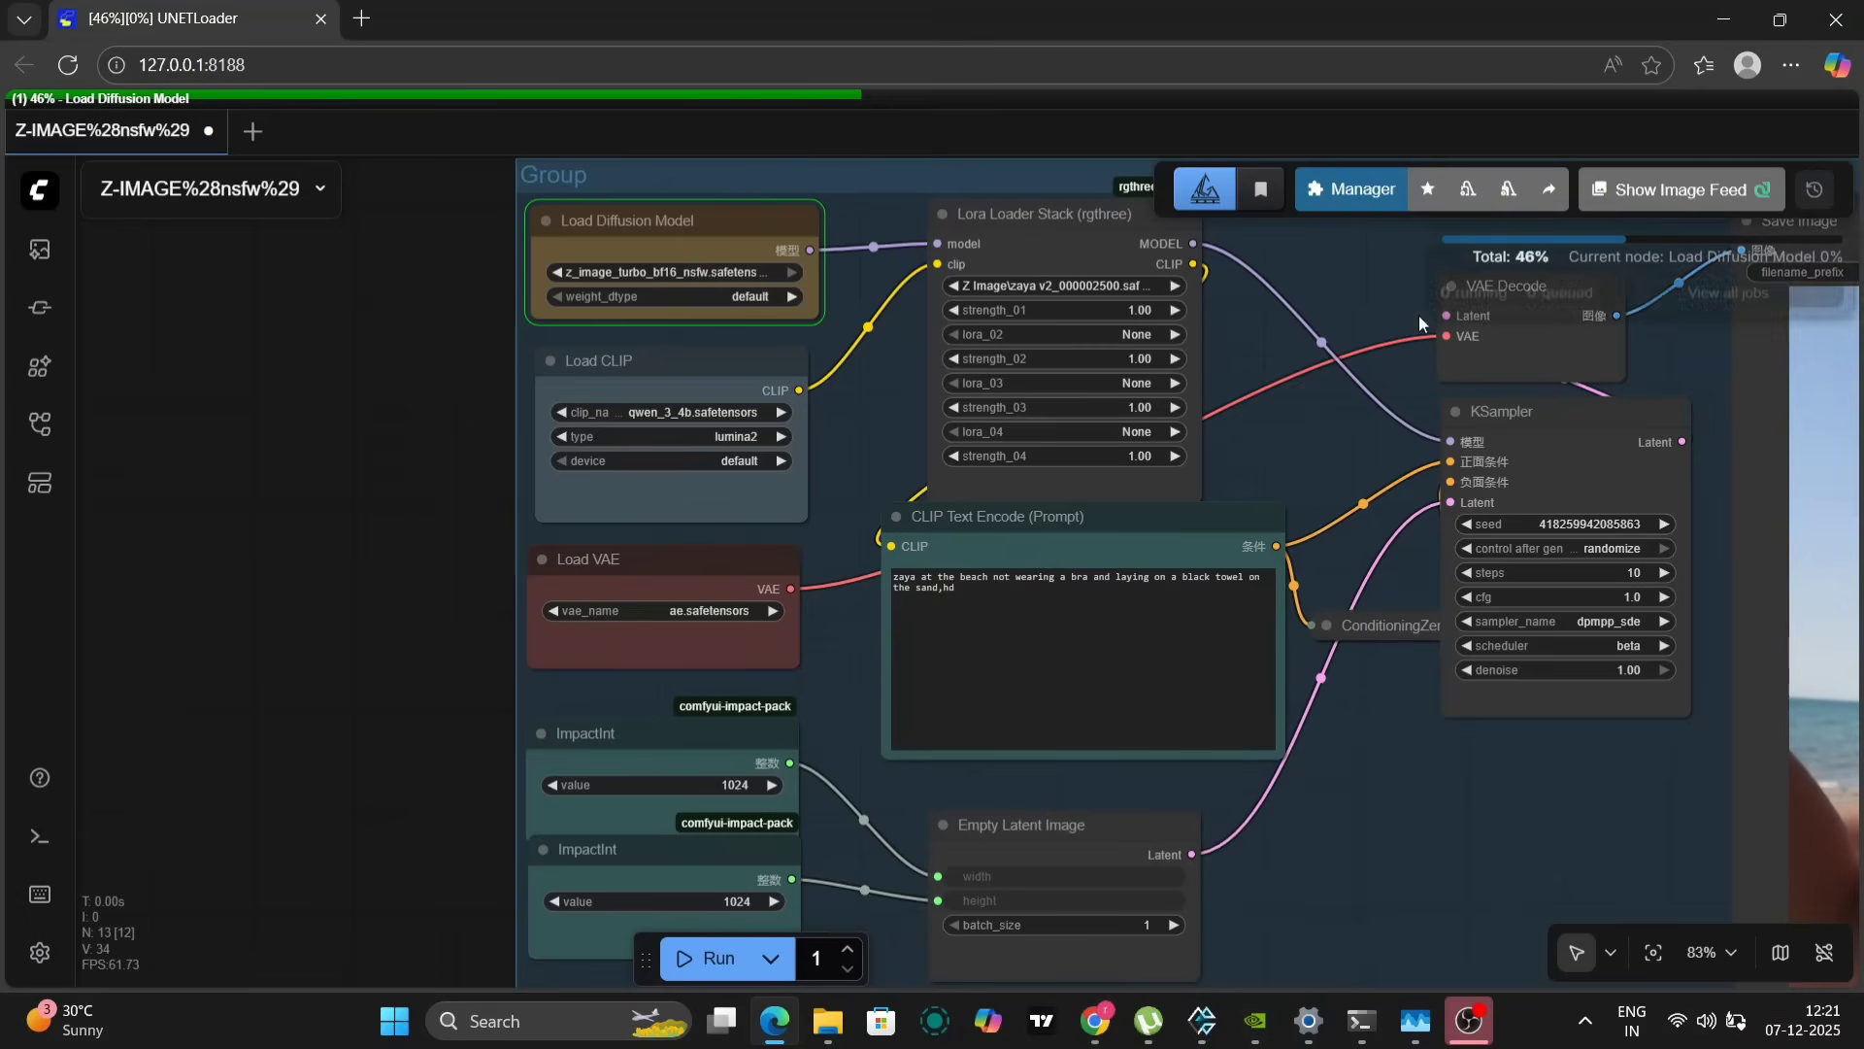
pyautogui.moveTo(1330, 341); pyautogui.dragTo(1278, 375)
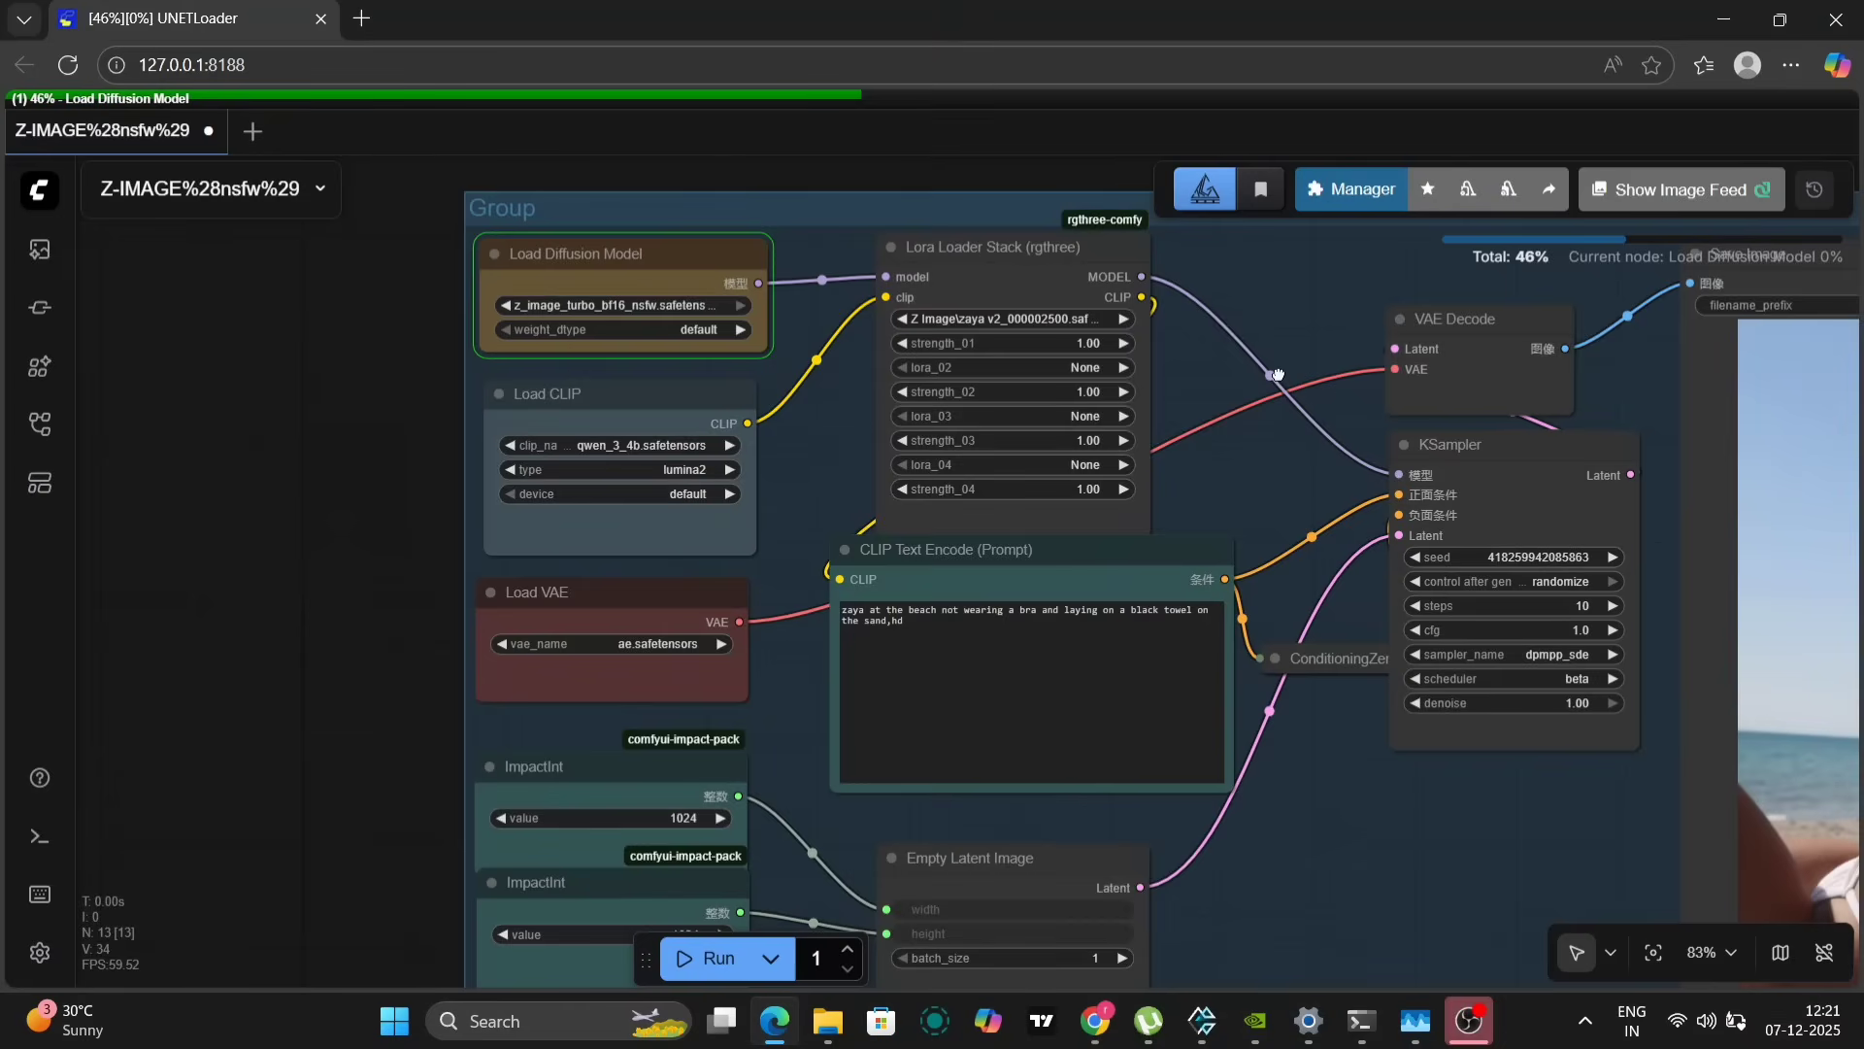
pyautogui.moveTo(1278, 375); pyautogui.dragTo(686, 699)
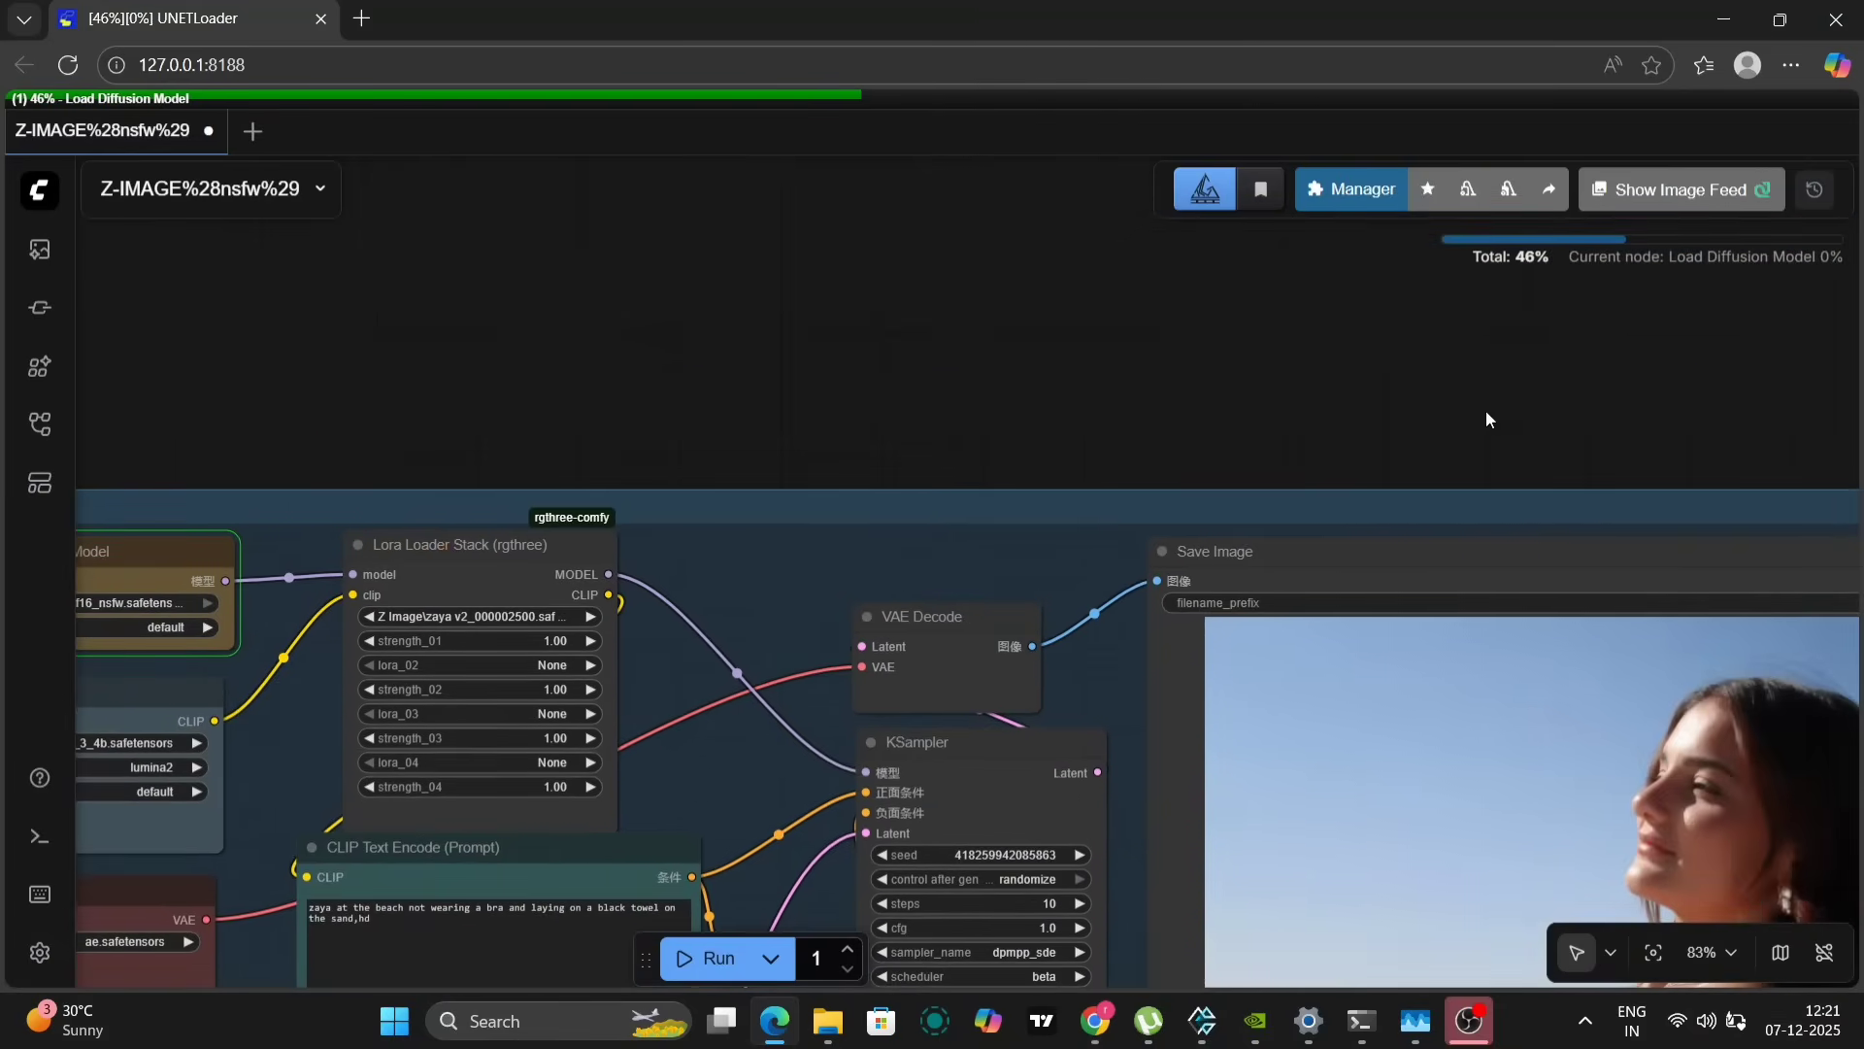
# Zoom out to show the Save Image picture and whole group, then save with Ctrl+S.
pyautogui.moveTo(1448, 407); pyautogui.dragTo(982, 457)
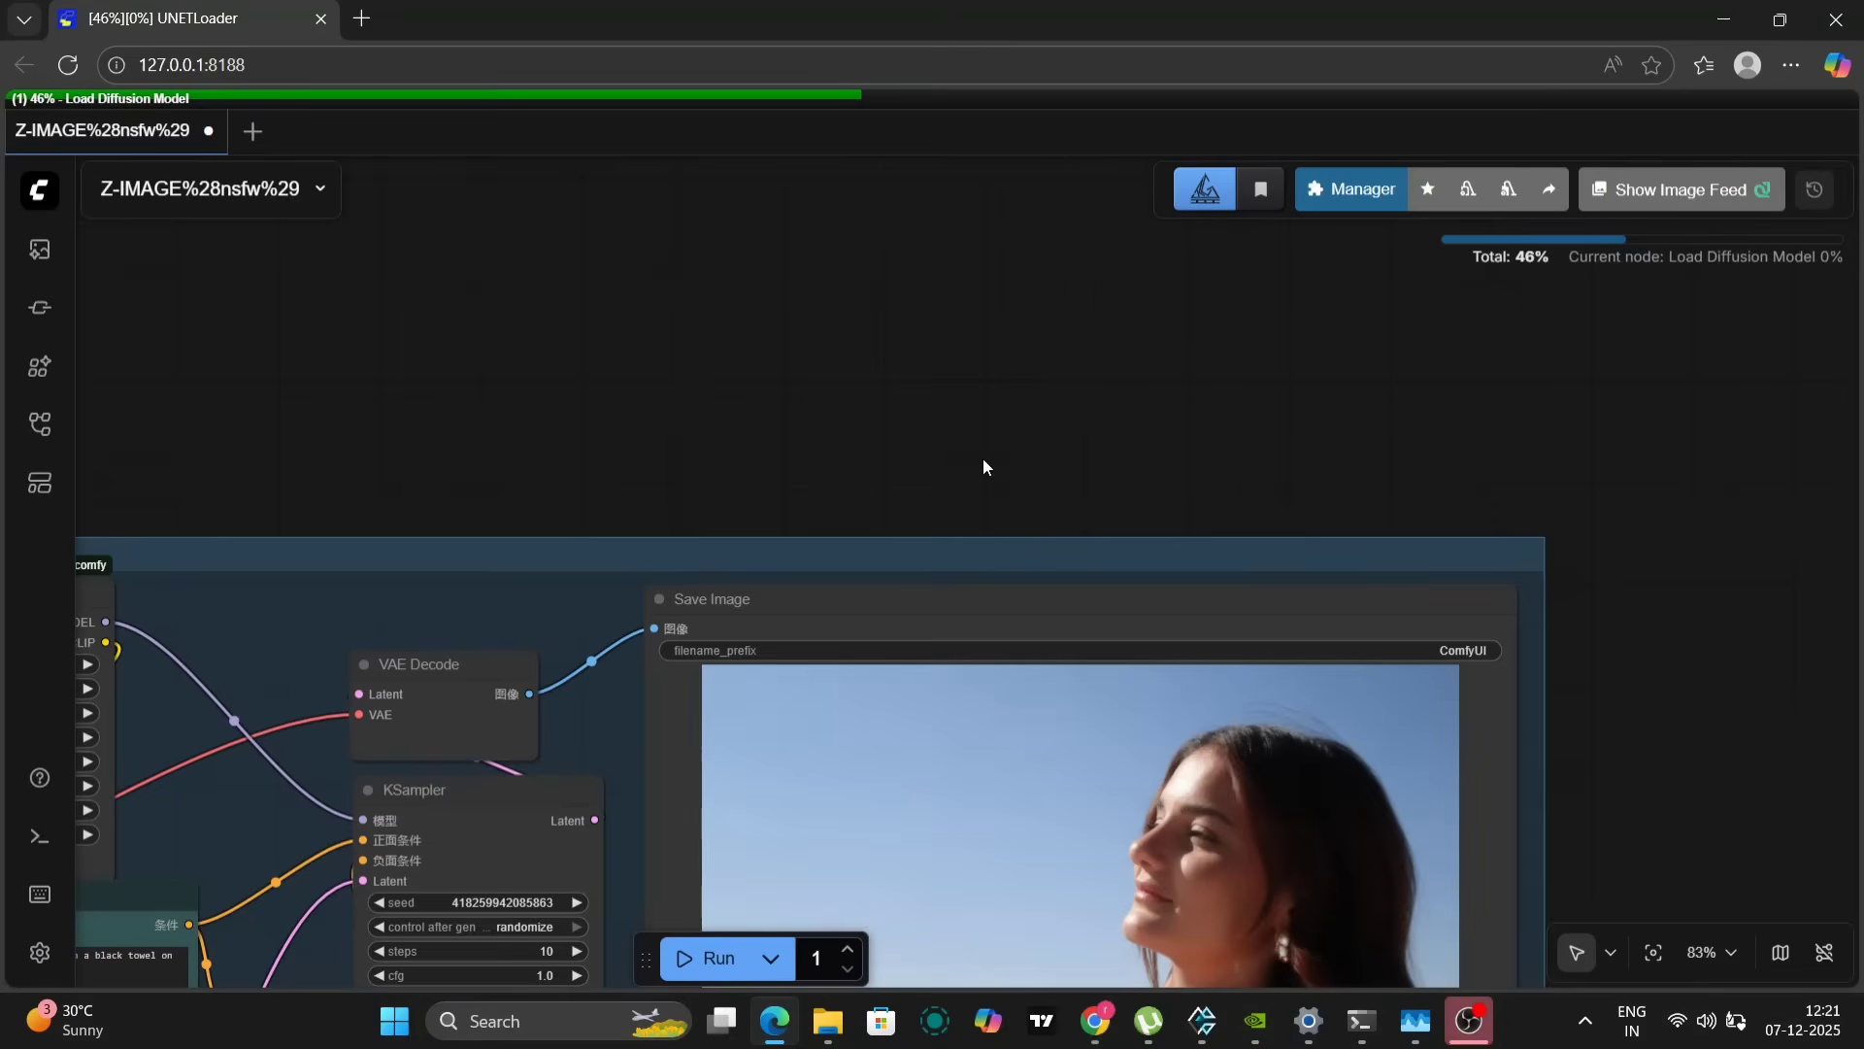
pyautogui.scroll(-3, 984, 466)
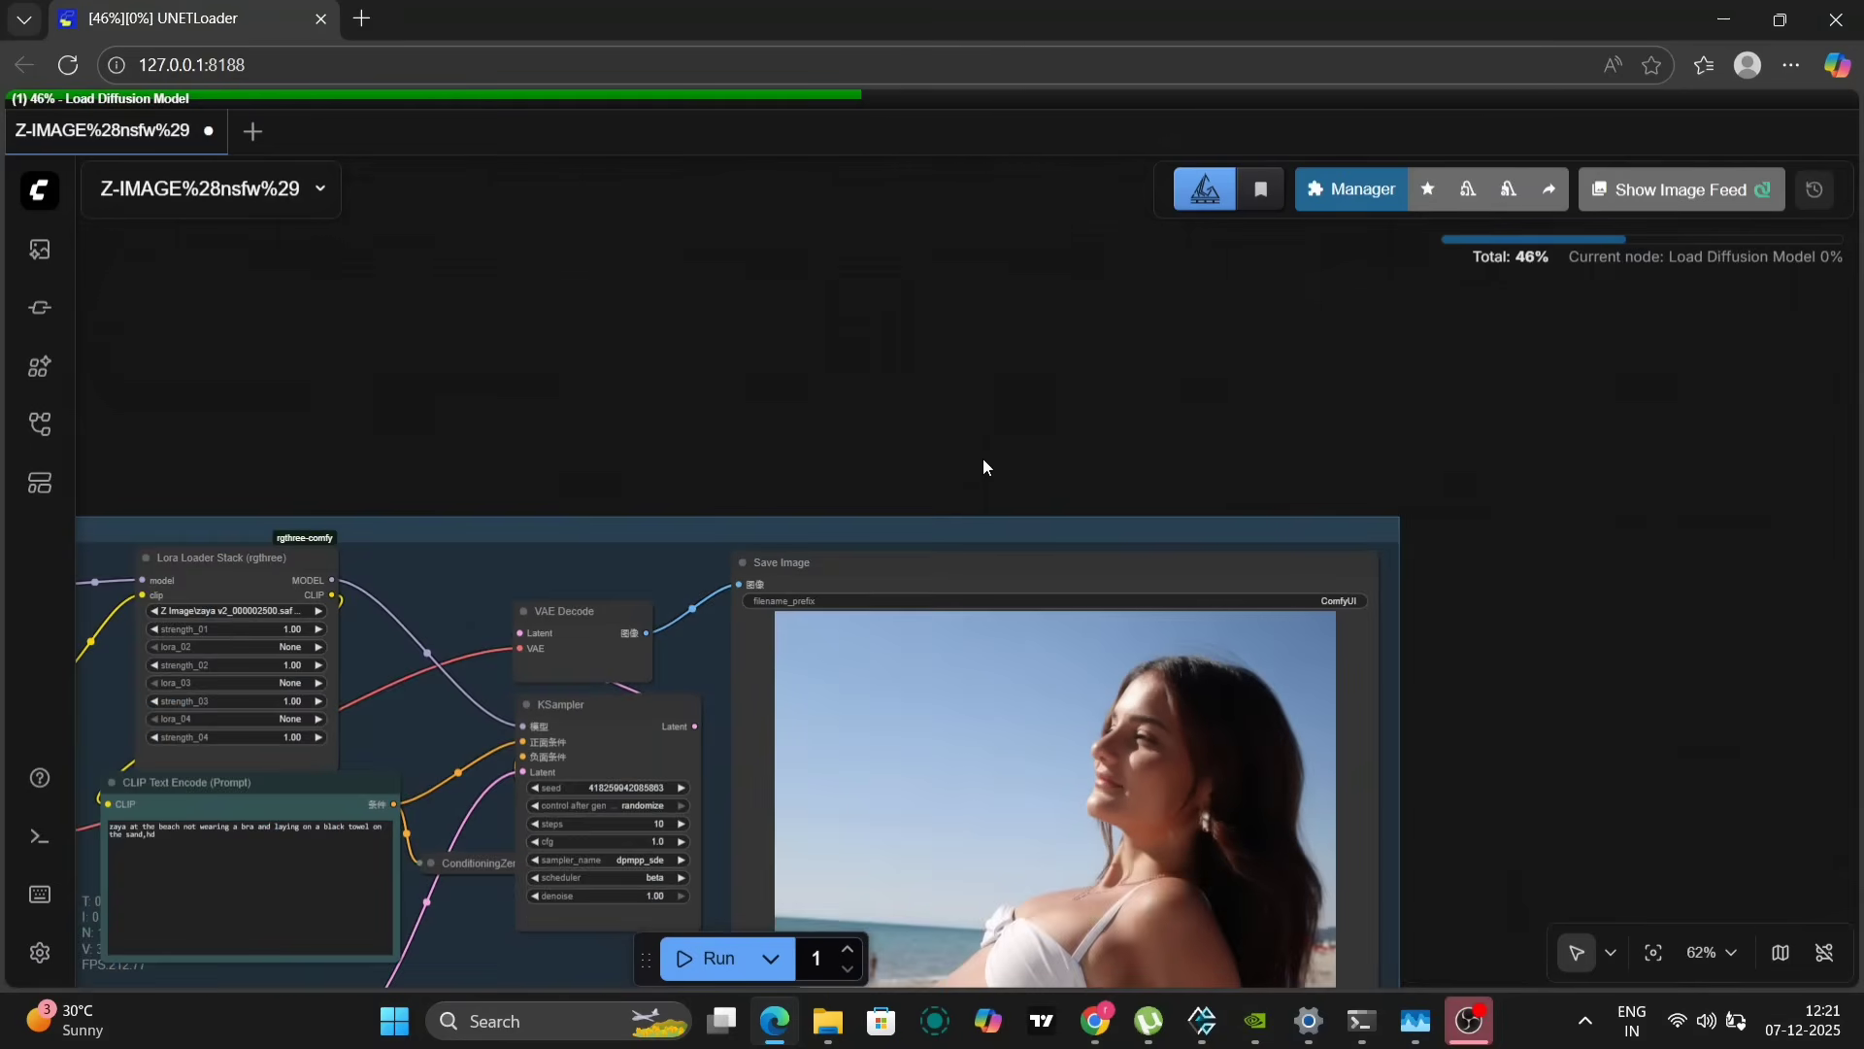
pyautogui.scroll(-4, 983, 466)
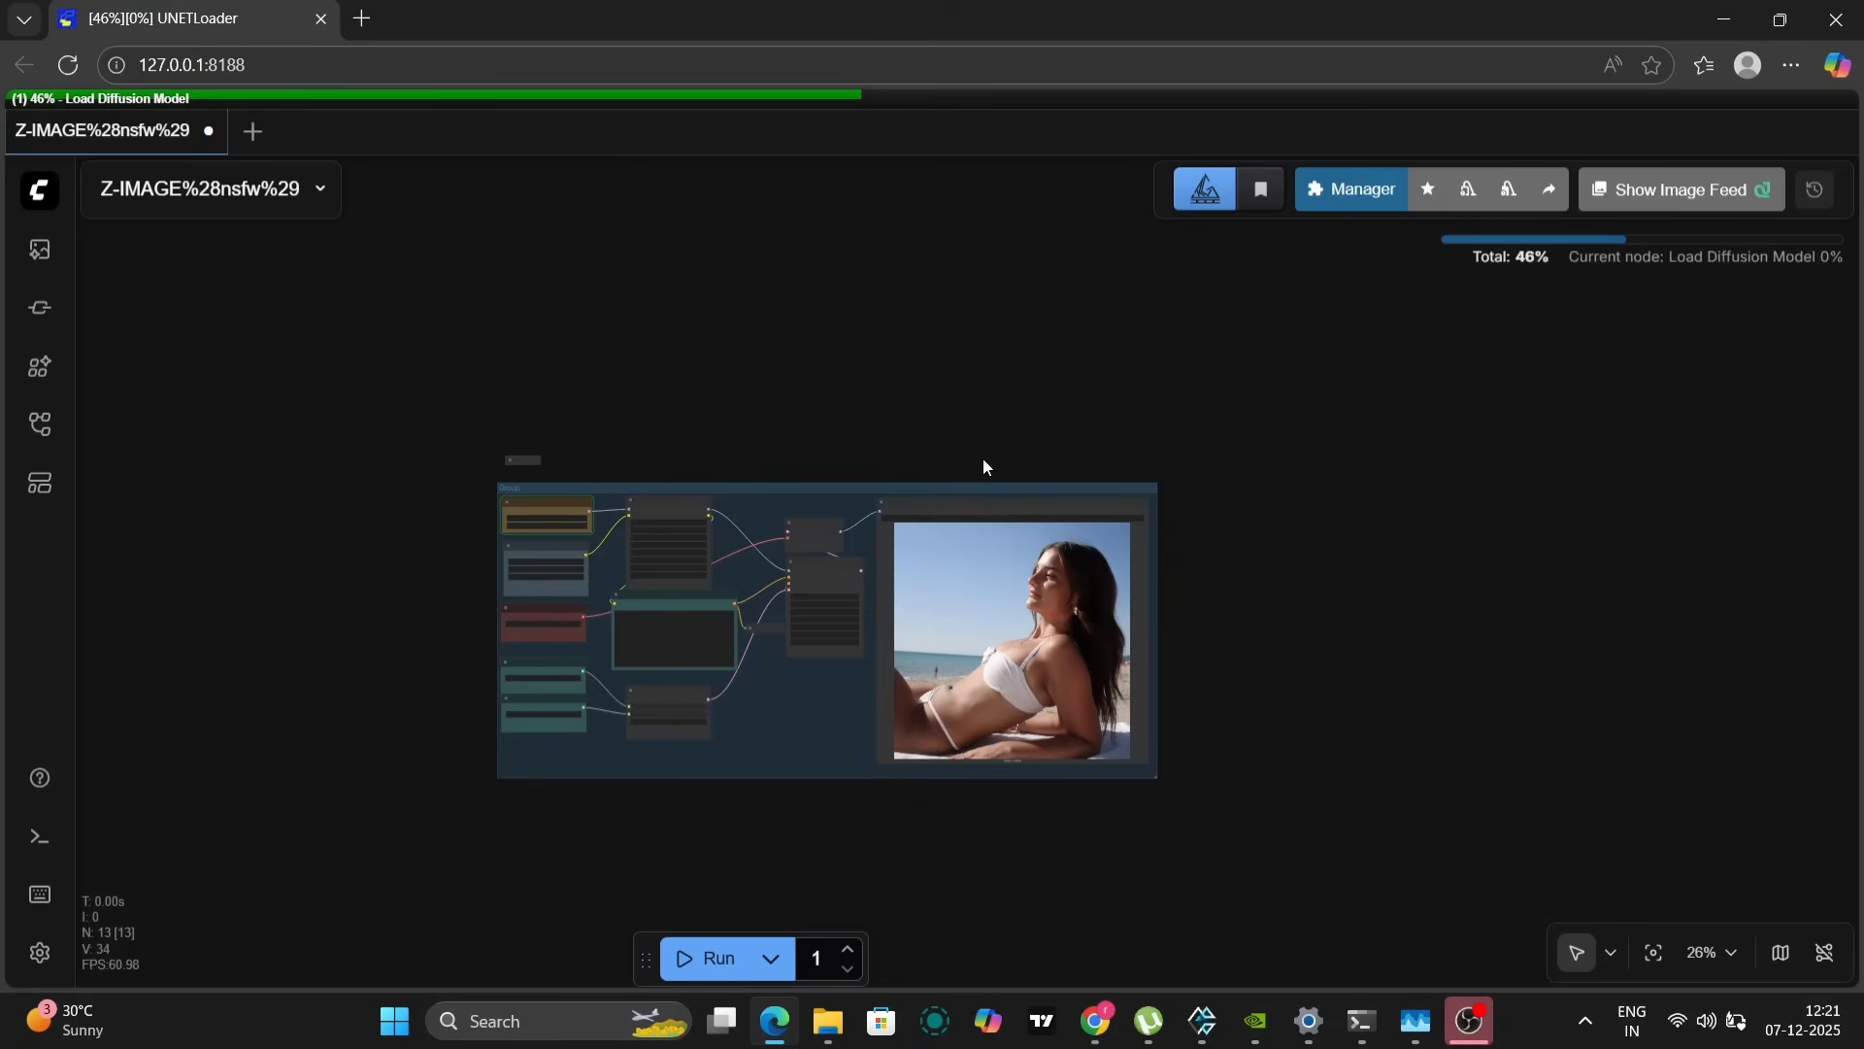
pyautogui.hotkey('ctrl', 's')
# Highlight the 'Prompt executed in' times in the ComfyUI server log, including 205.30 seconds.
pyautogui.click(1364, 1022)
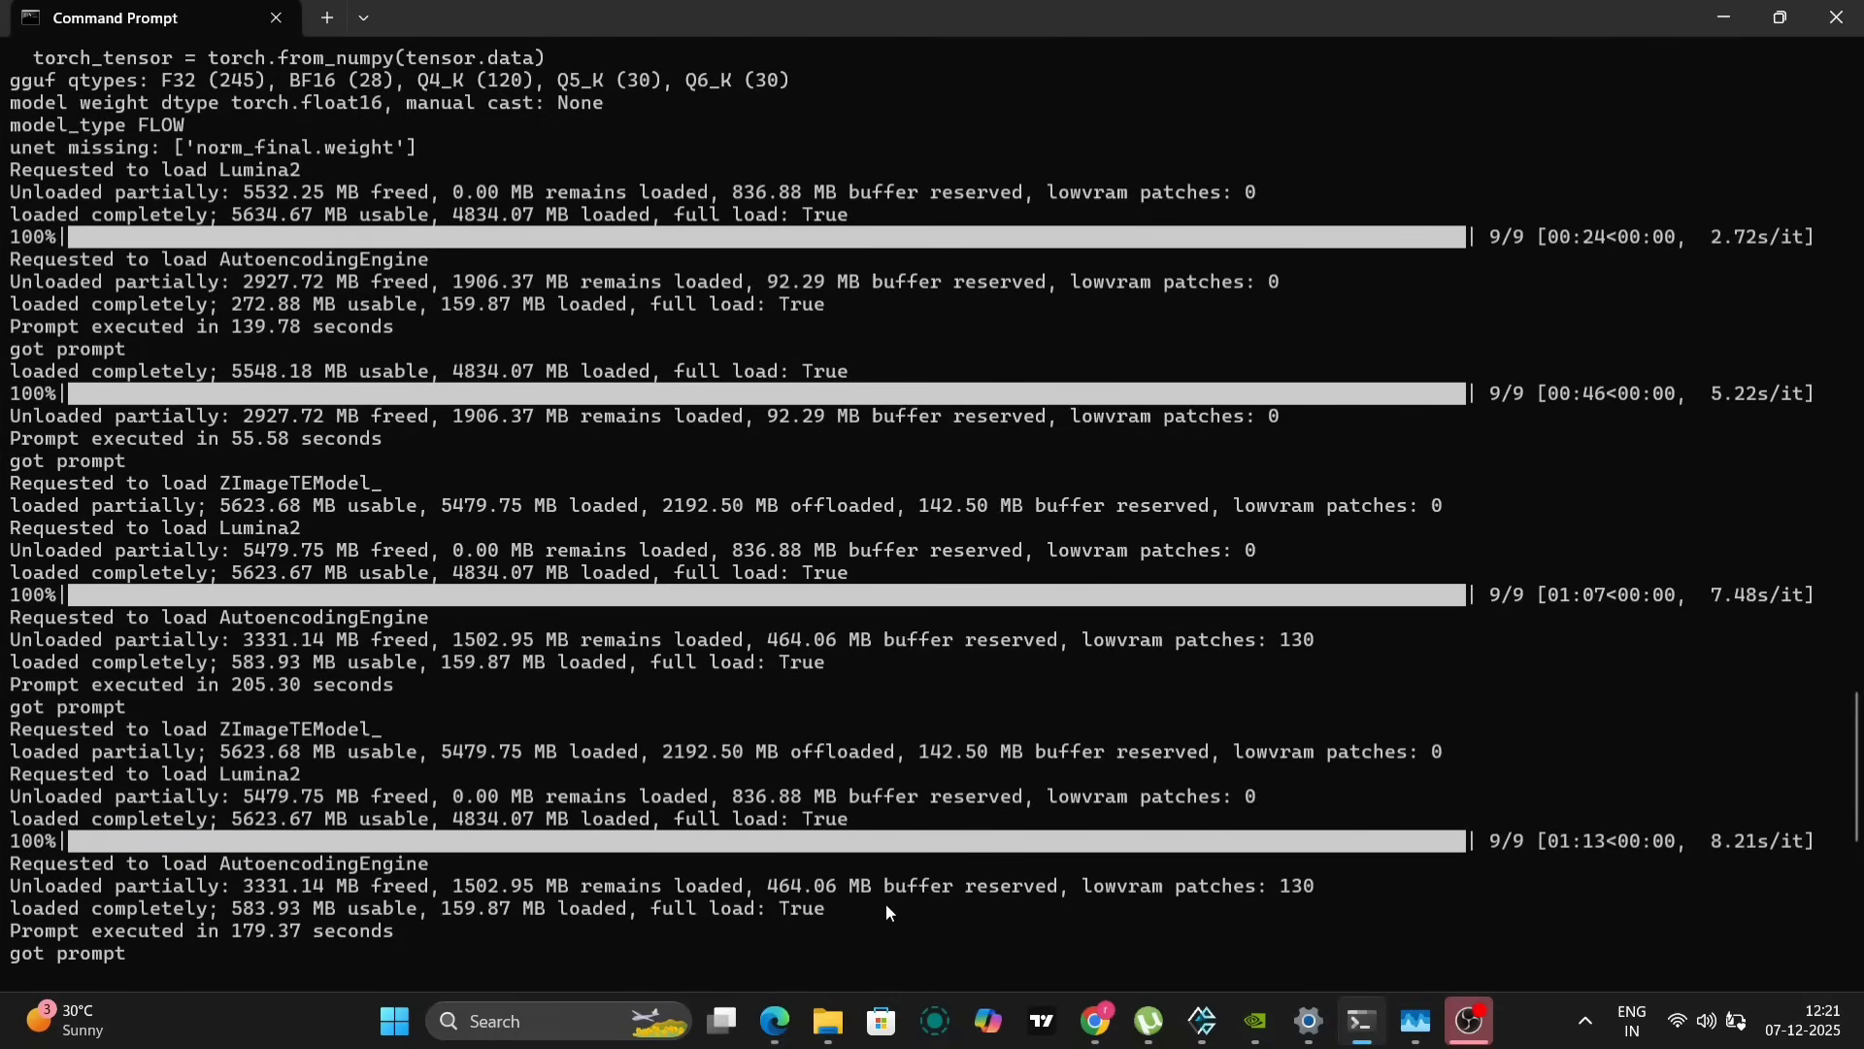
pyautogui.scroll(9, 676, 302)
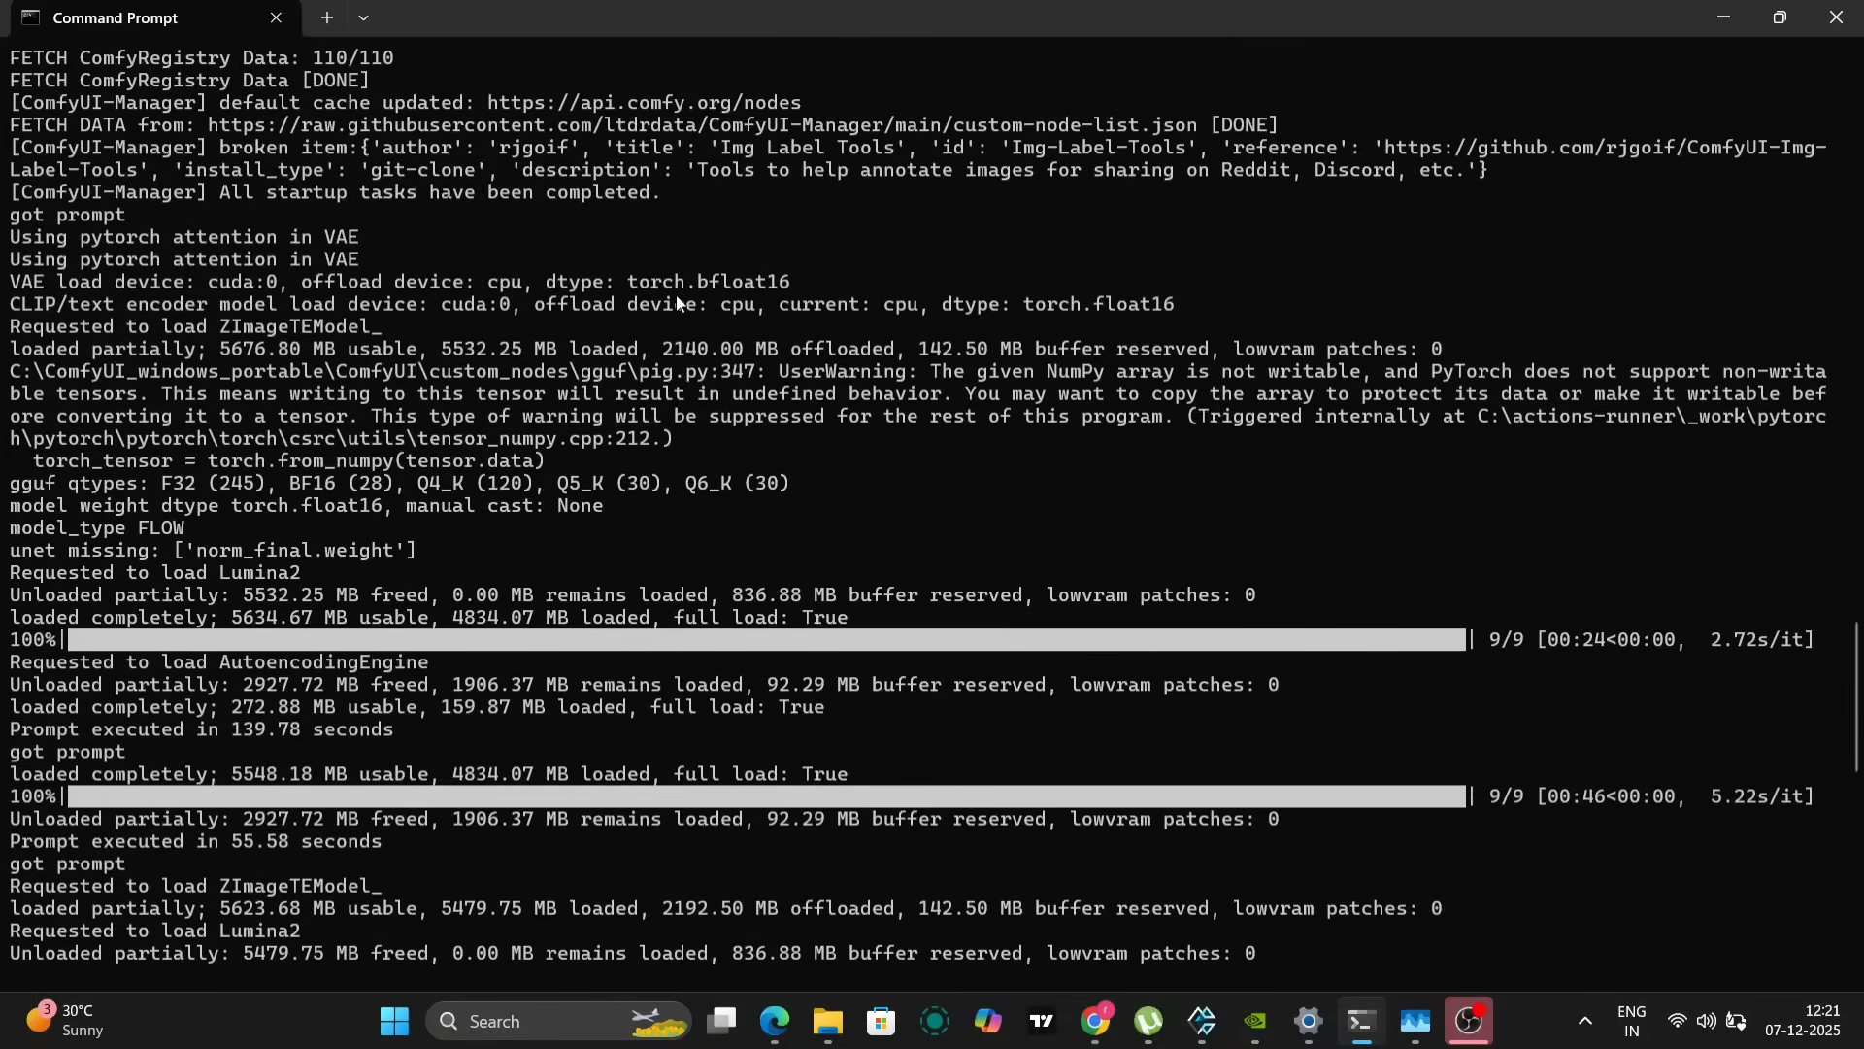
pyautogui.scroll(-7, 677, 302)
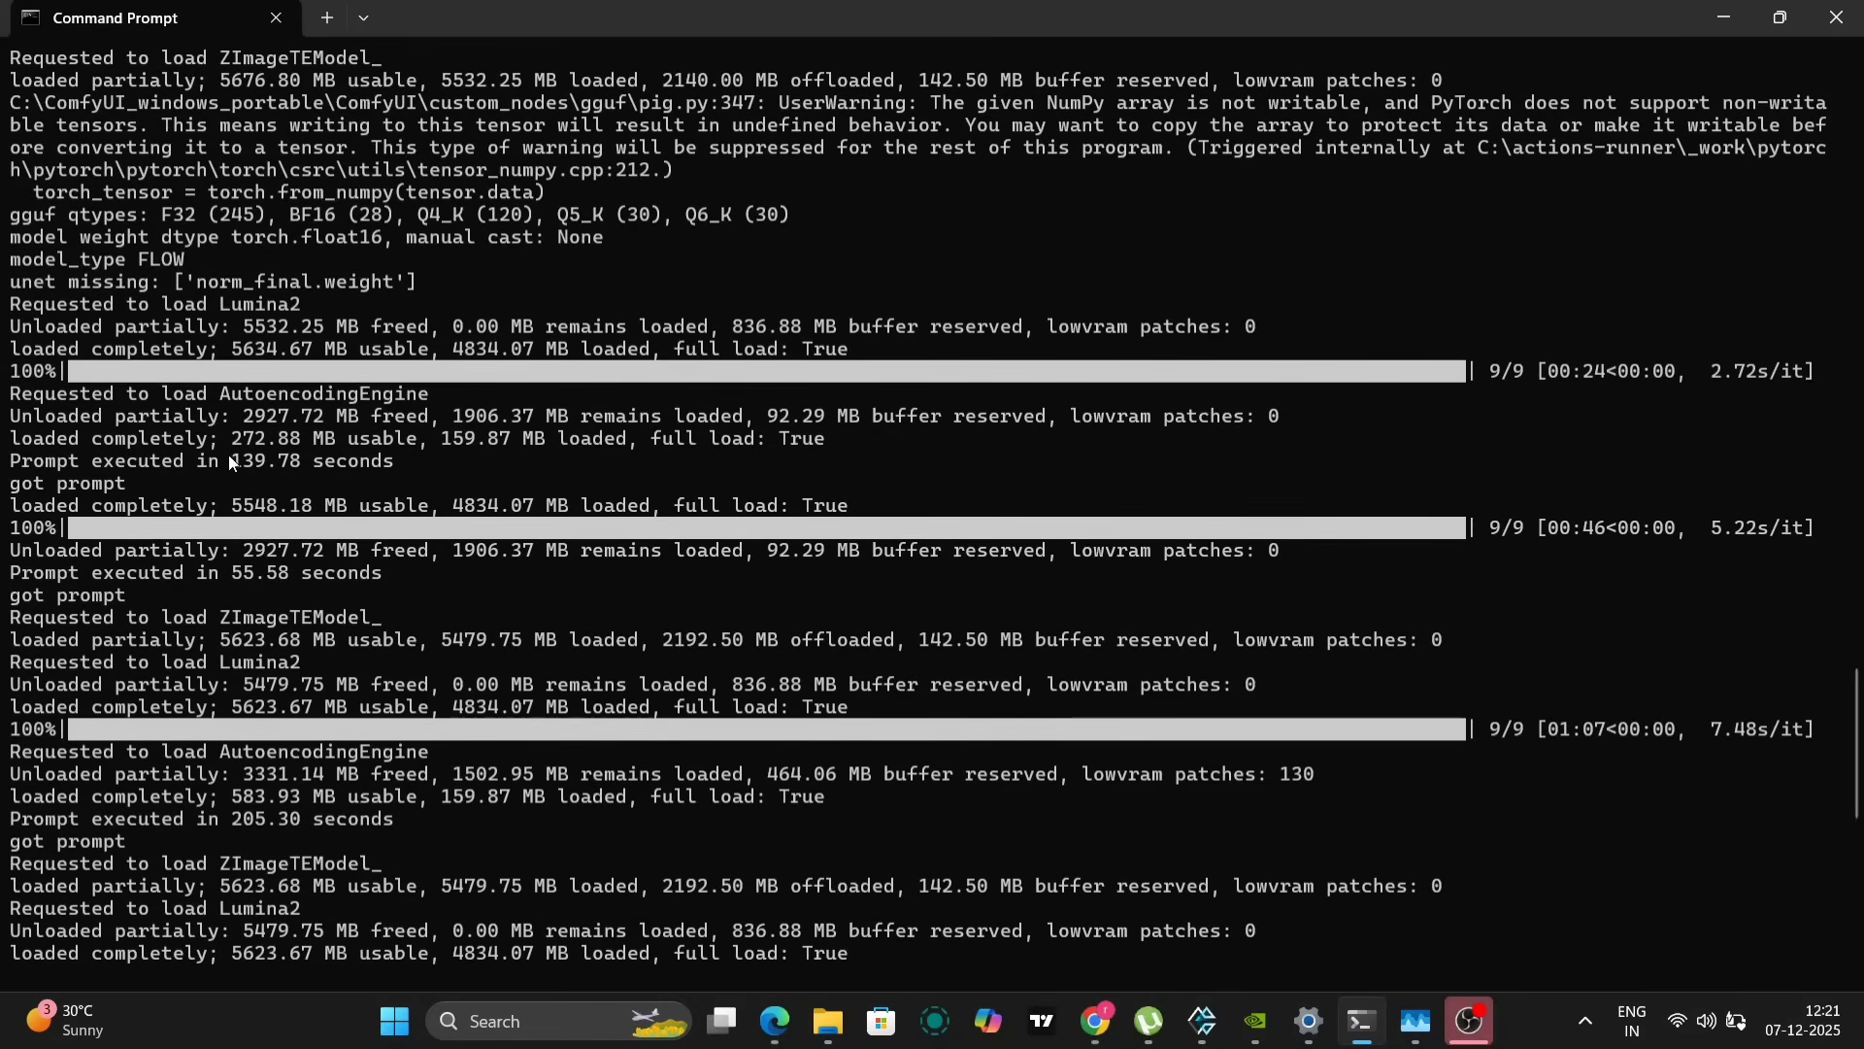
pyautogui.moveTo(224, 454); pyautogui.dragTo(339, 451)
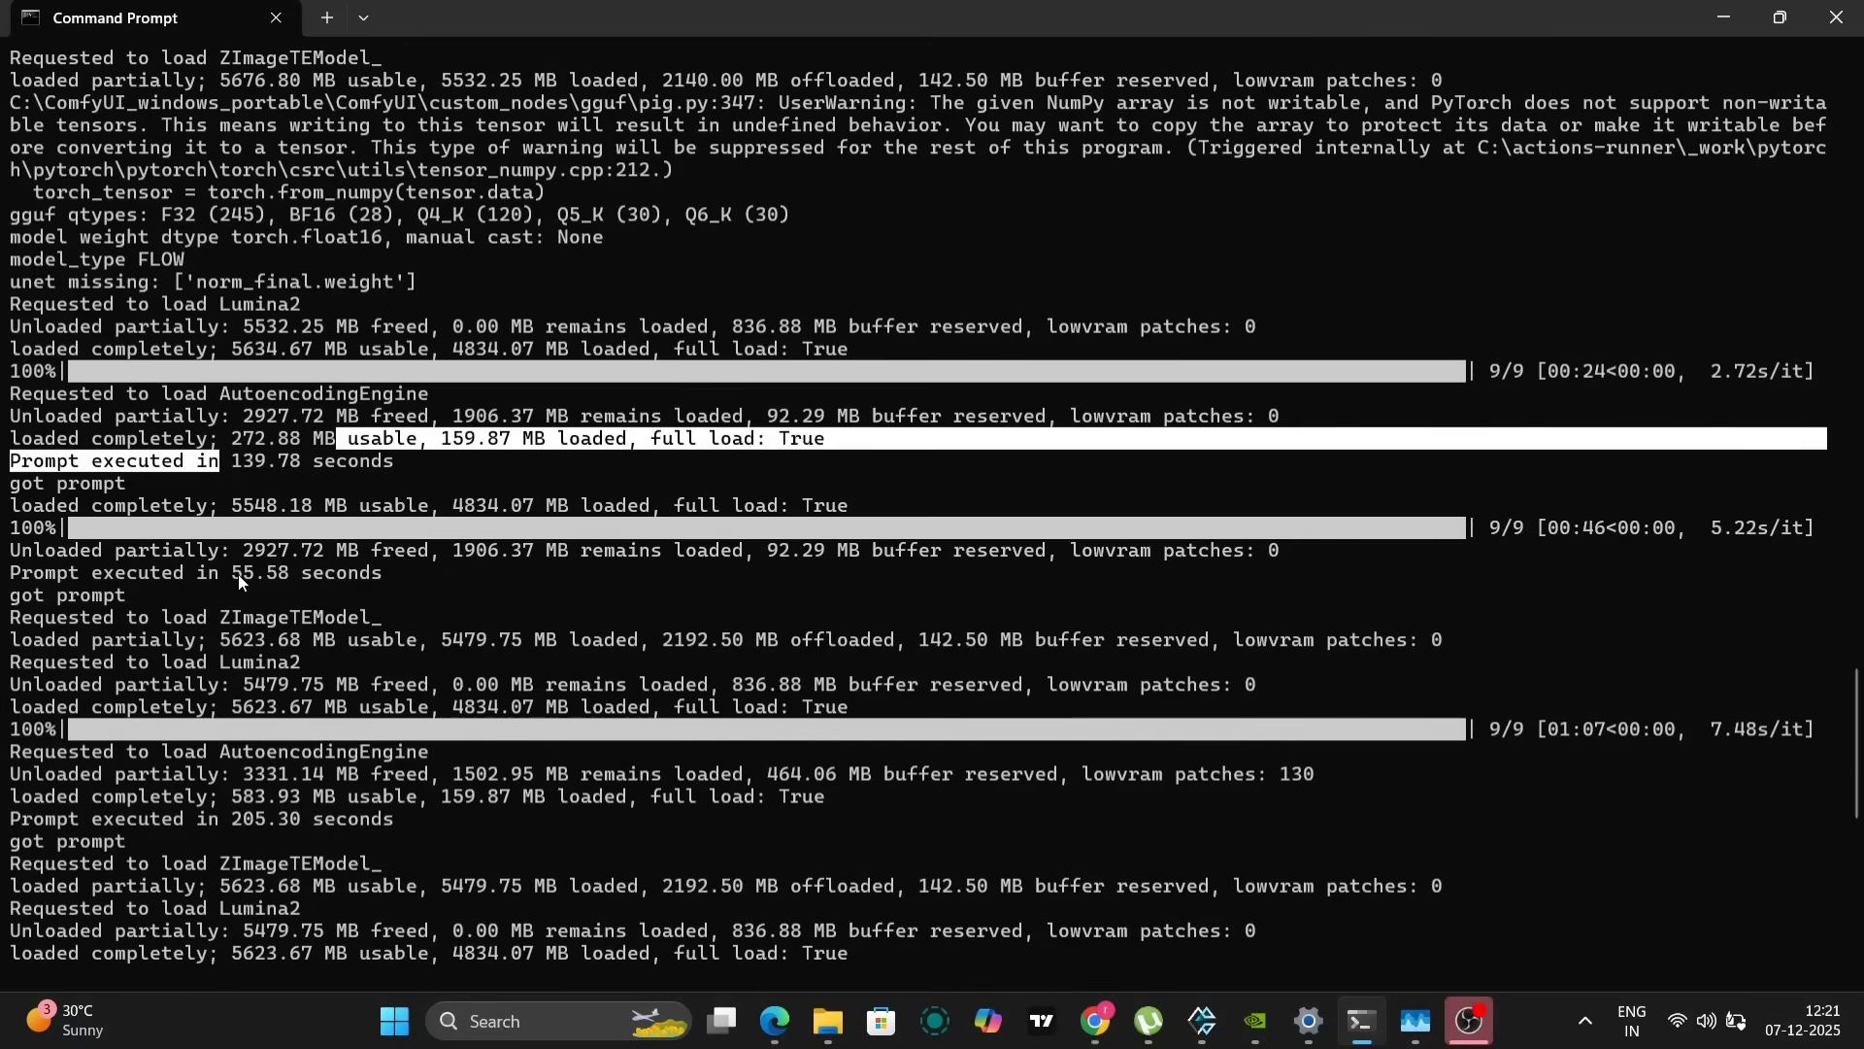
pyautogui.click(231, 826)
pyautogui.moveTo(267, 832); pyautogui.dragTo(303, 829)
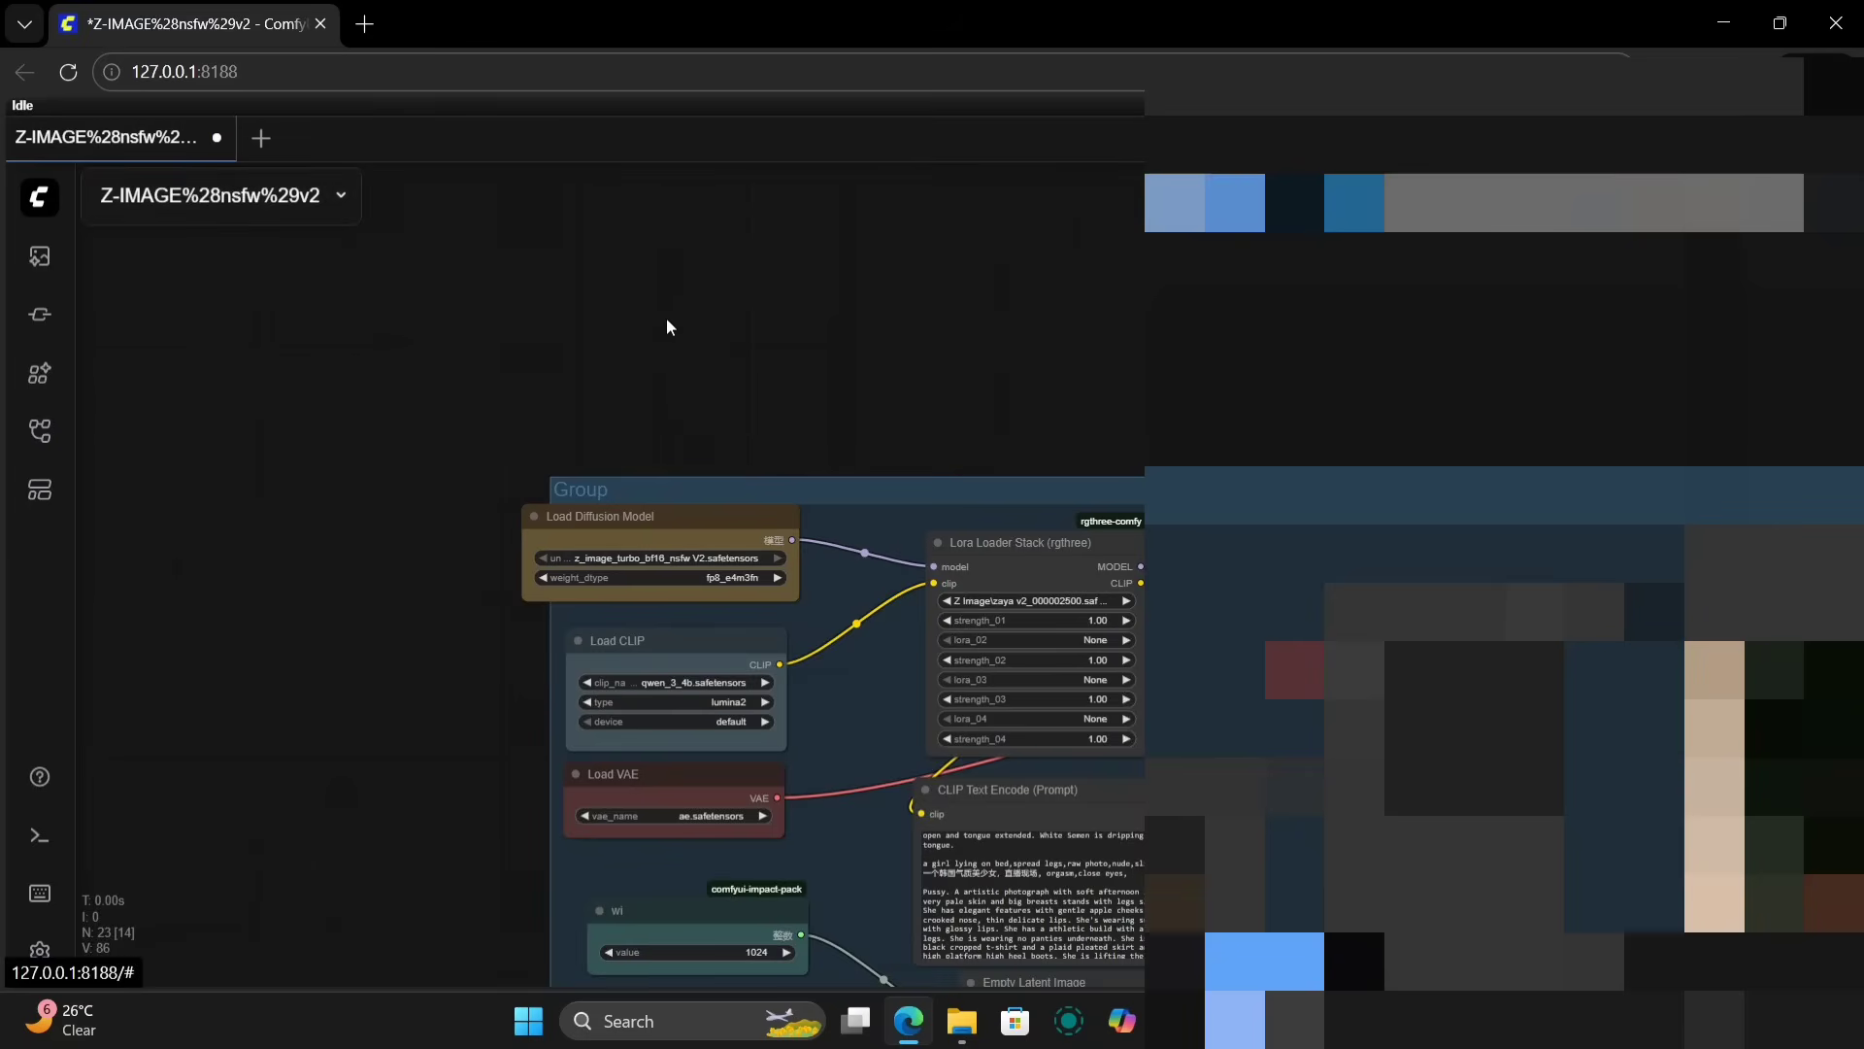
# Move the large CLIP Text Encode prompt node down beside the main workflow nodes.
pyautogui.moveTo(654, 317); pyautogui.dragTo(377, 44)
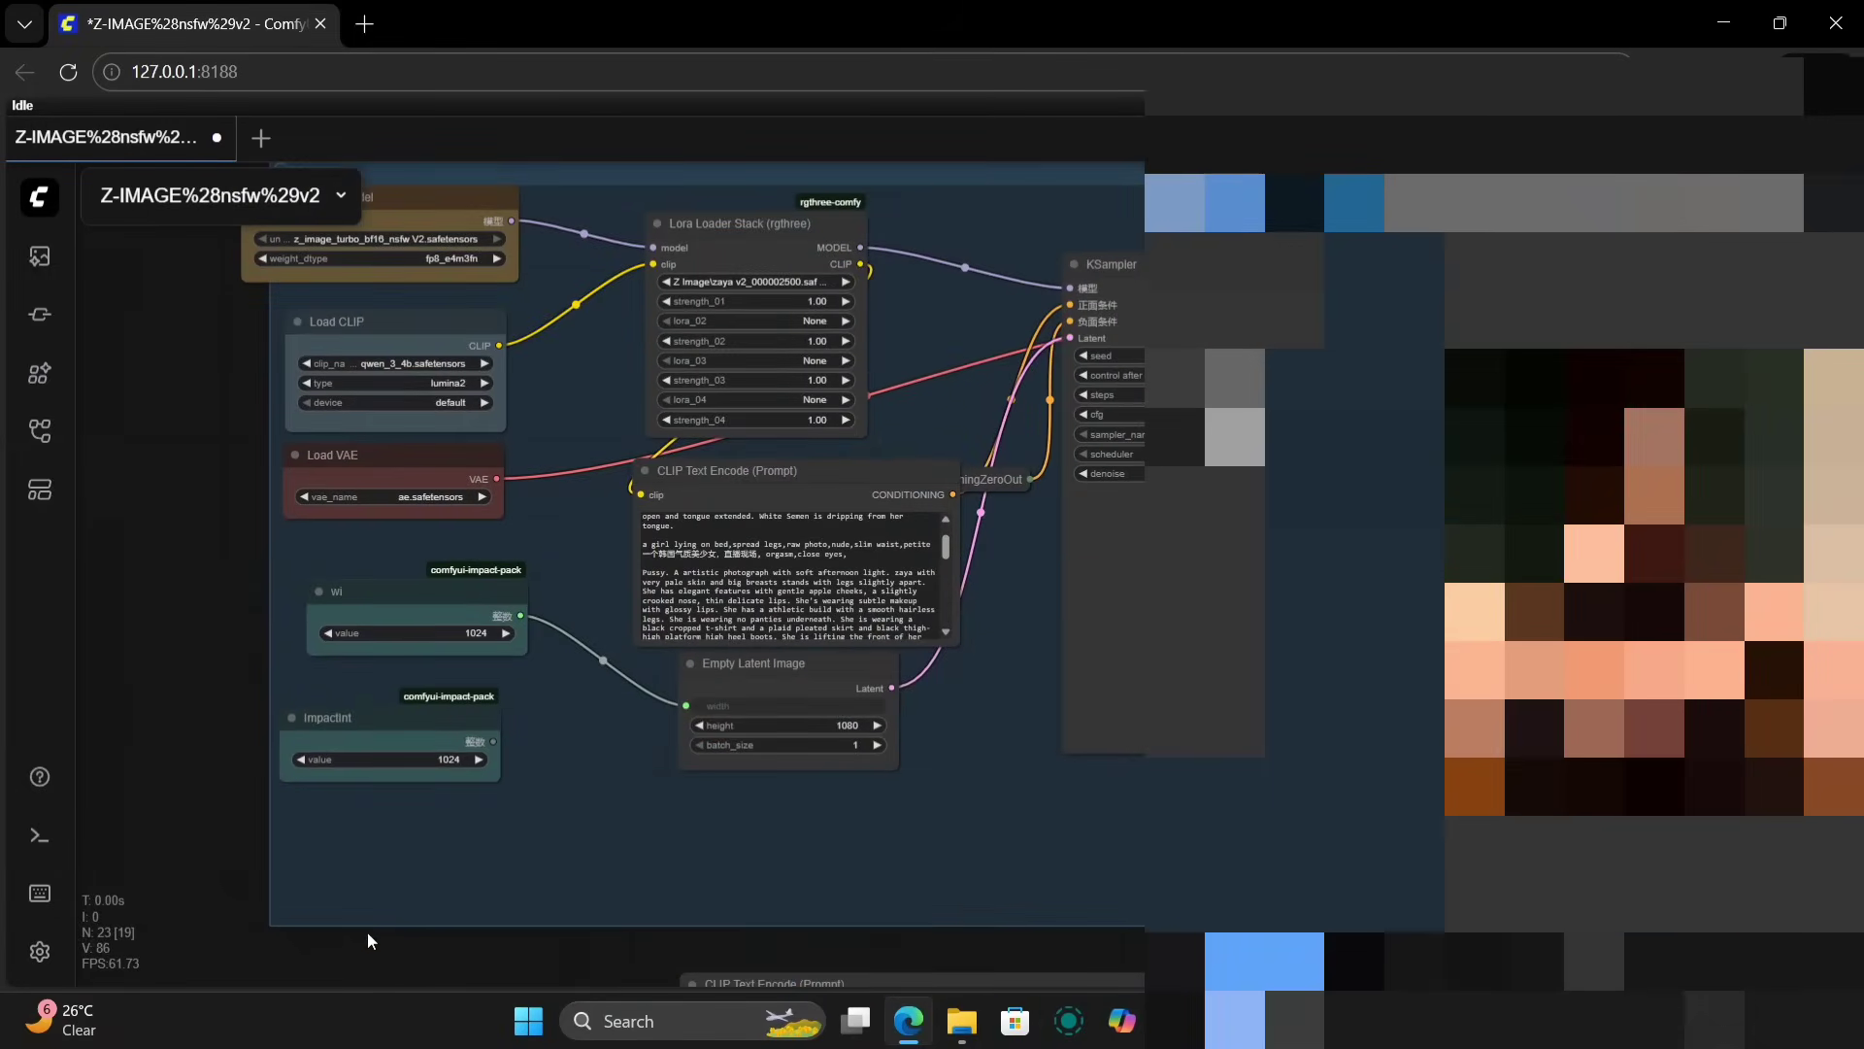
pyautogui.moveTo(312, 942); pyautogui.dragTo(598, 47)
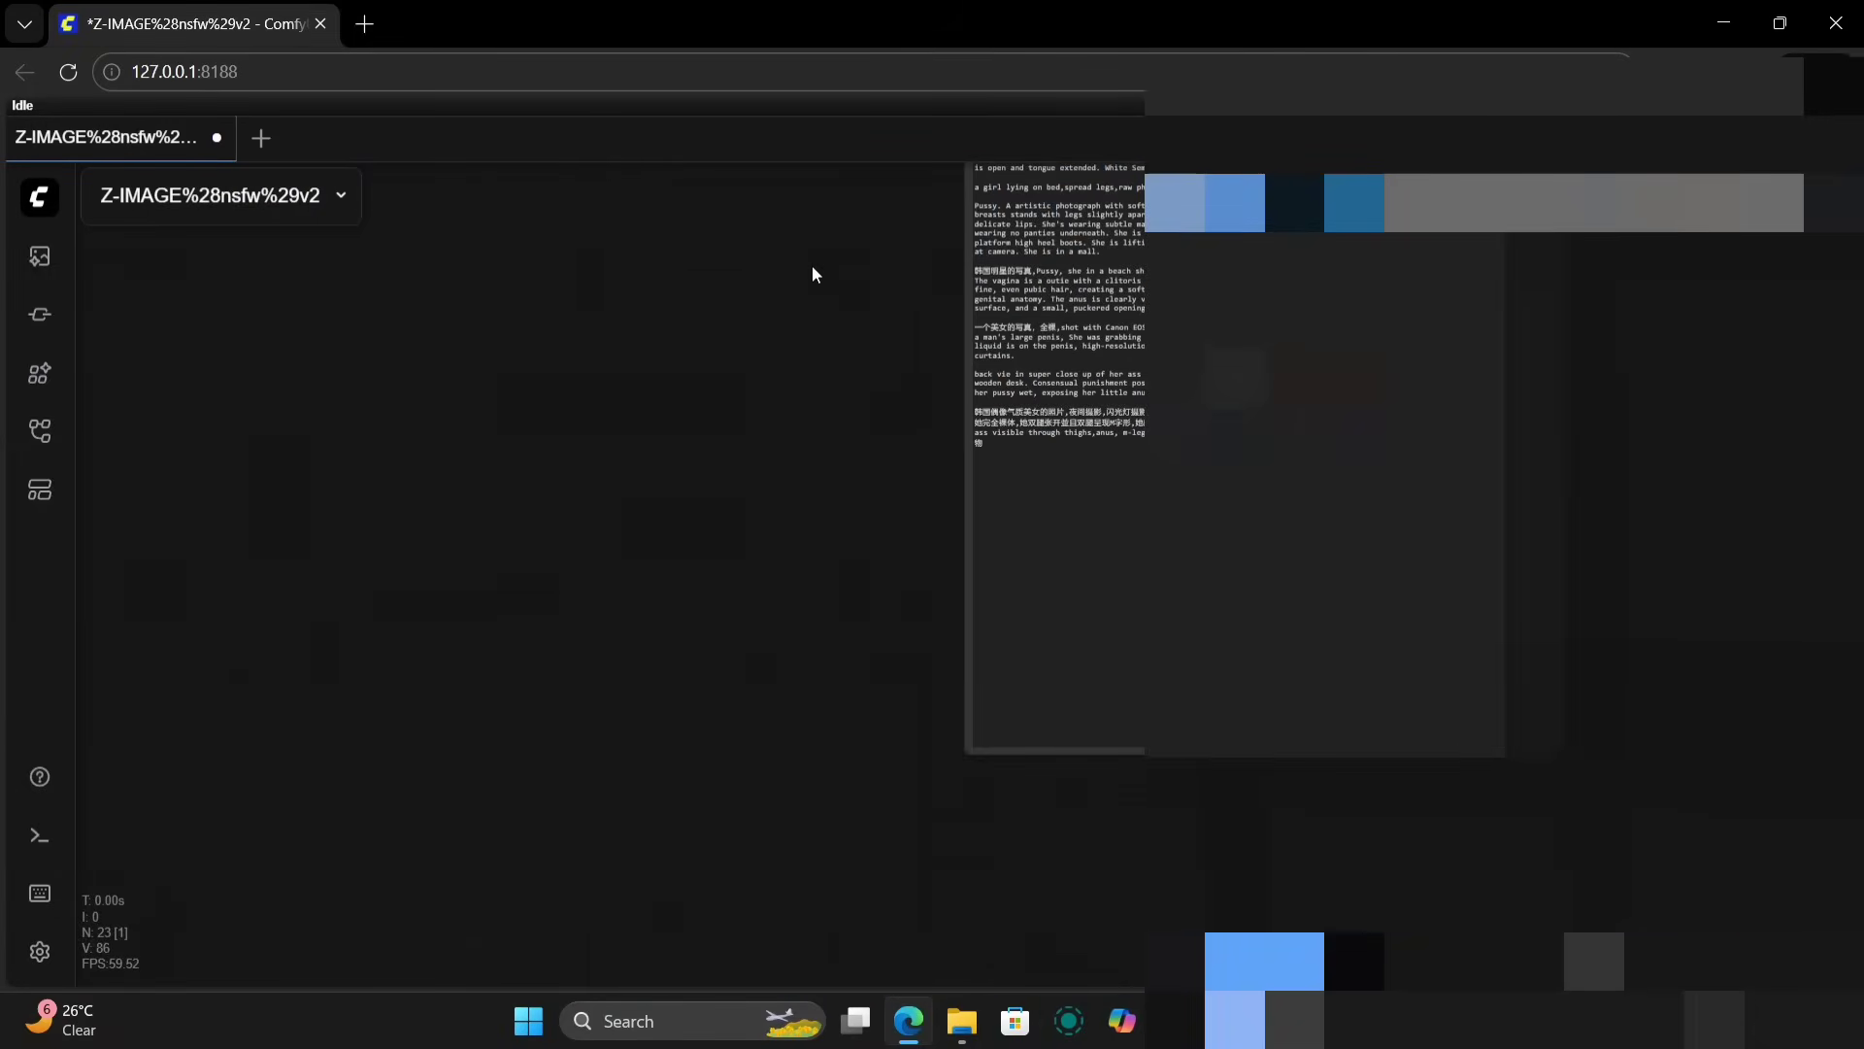
pyautogui.moveTo(813, 275); pyautogui.dragTo(690, 441)
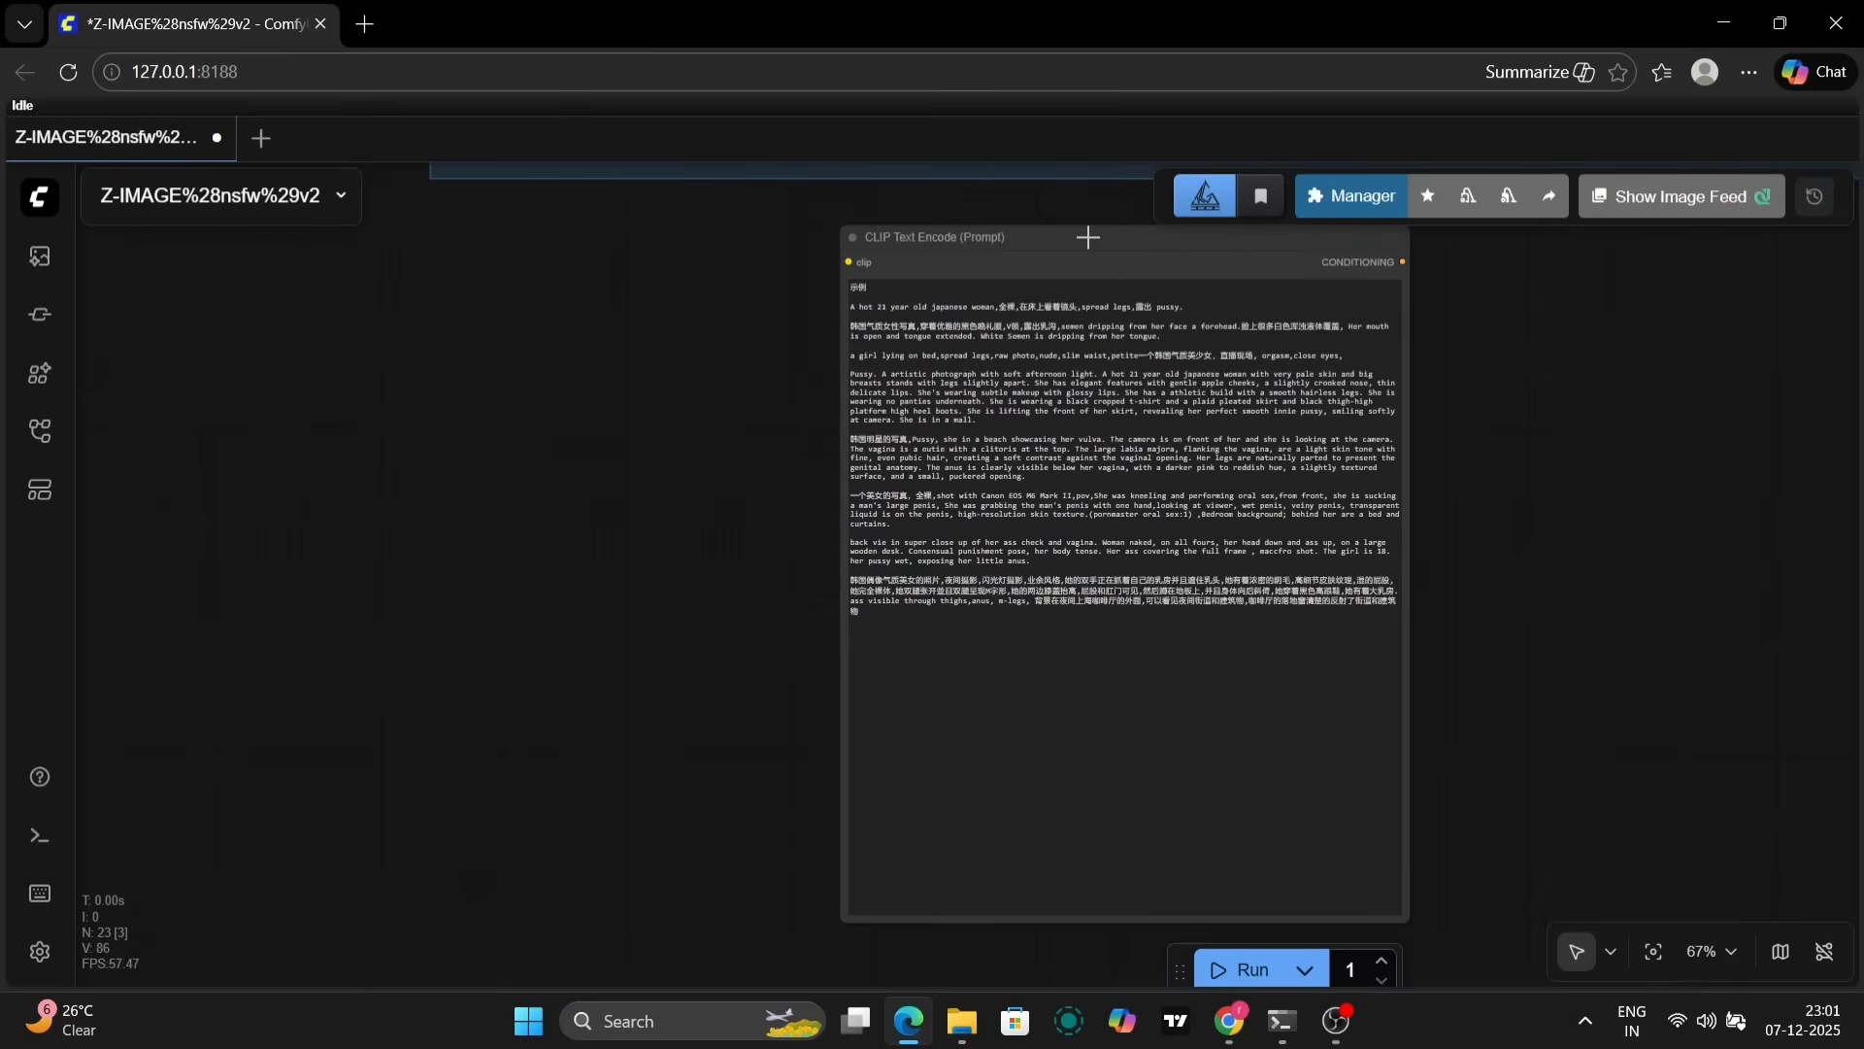
pyautogui.moveTo(1089, 237); pyautogui.dragTo(1082, 690)
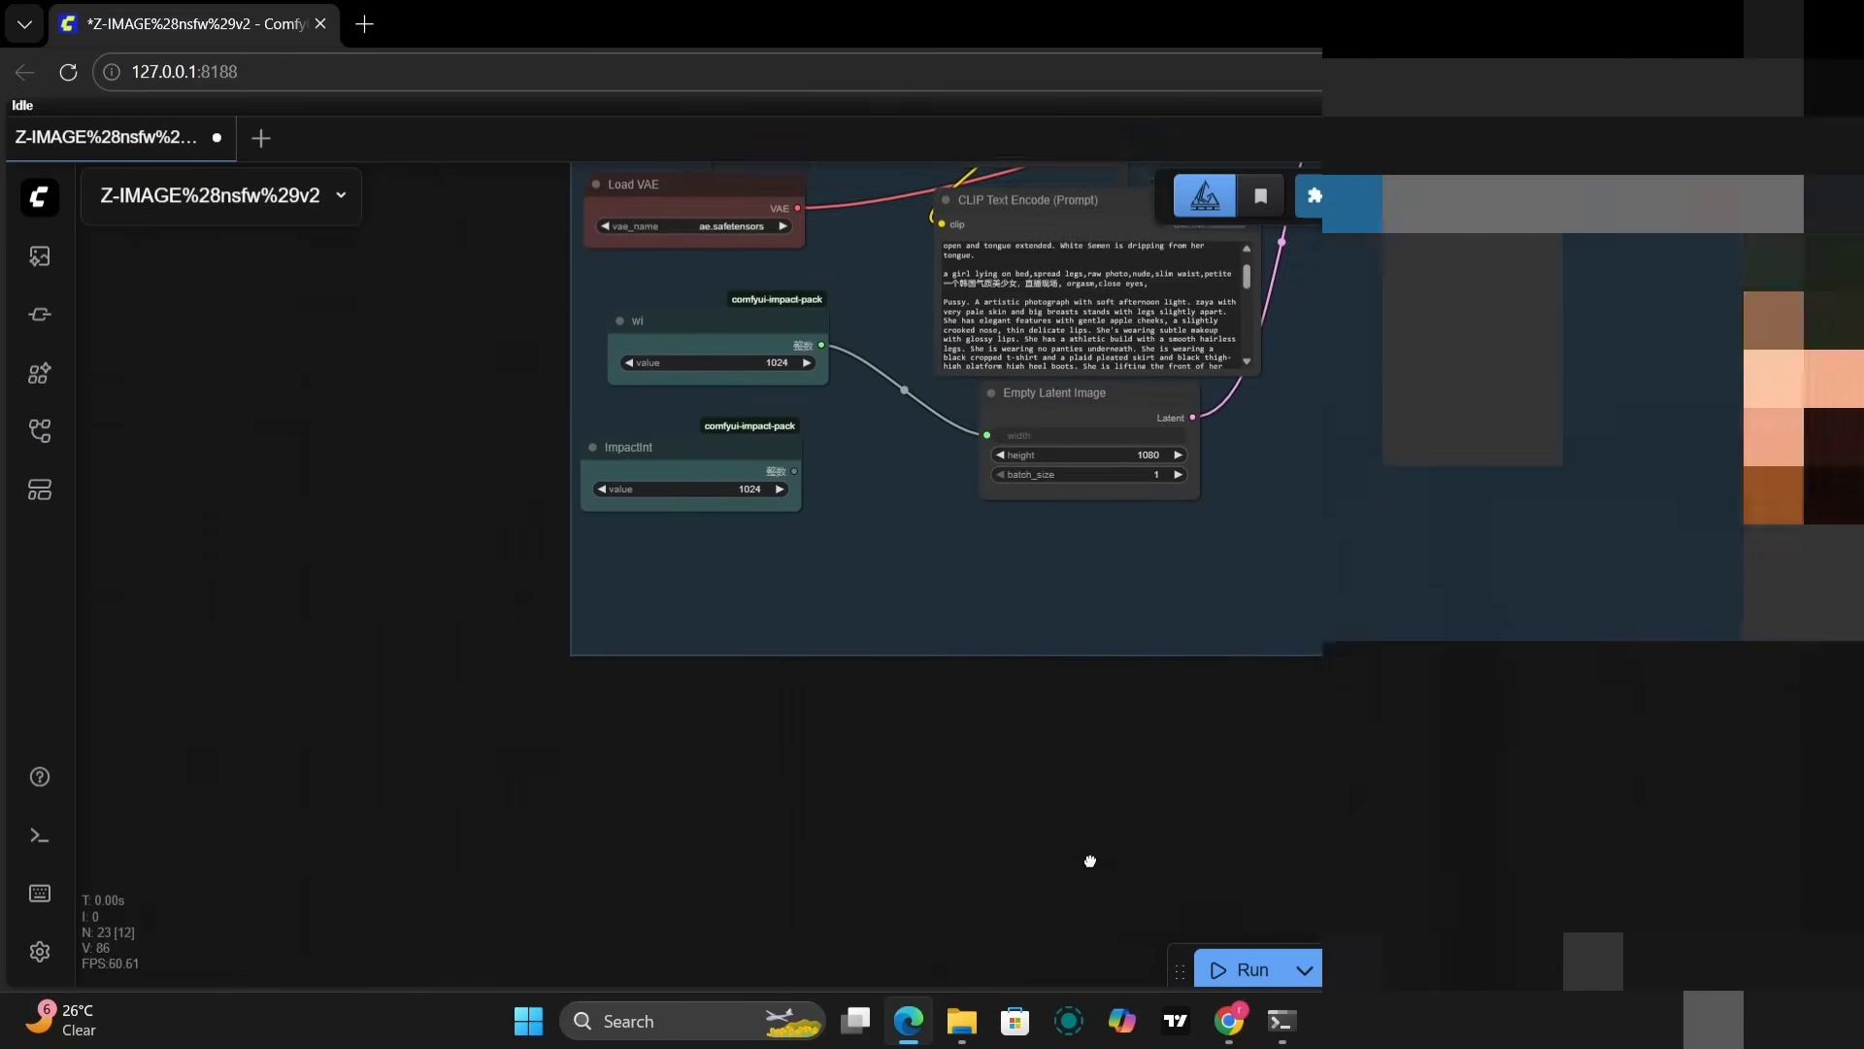
pyautogui.moveTo(1090, 861); pyautogui.dragTo(1163, 971)
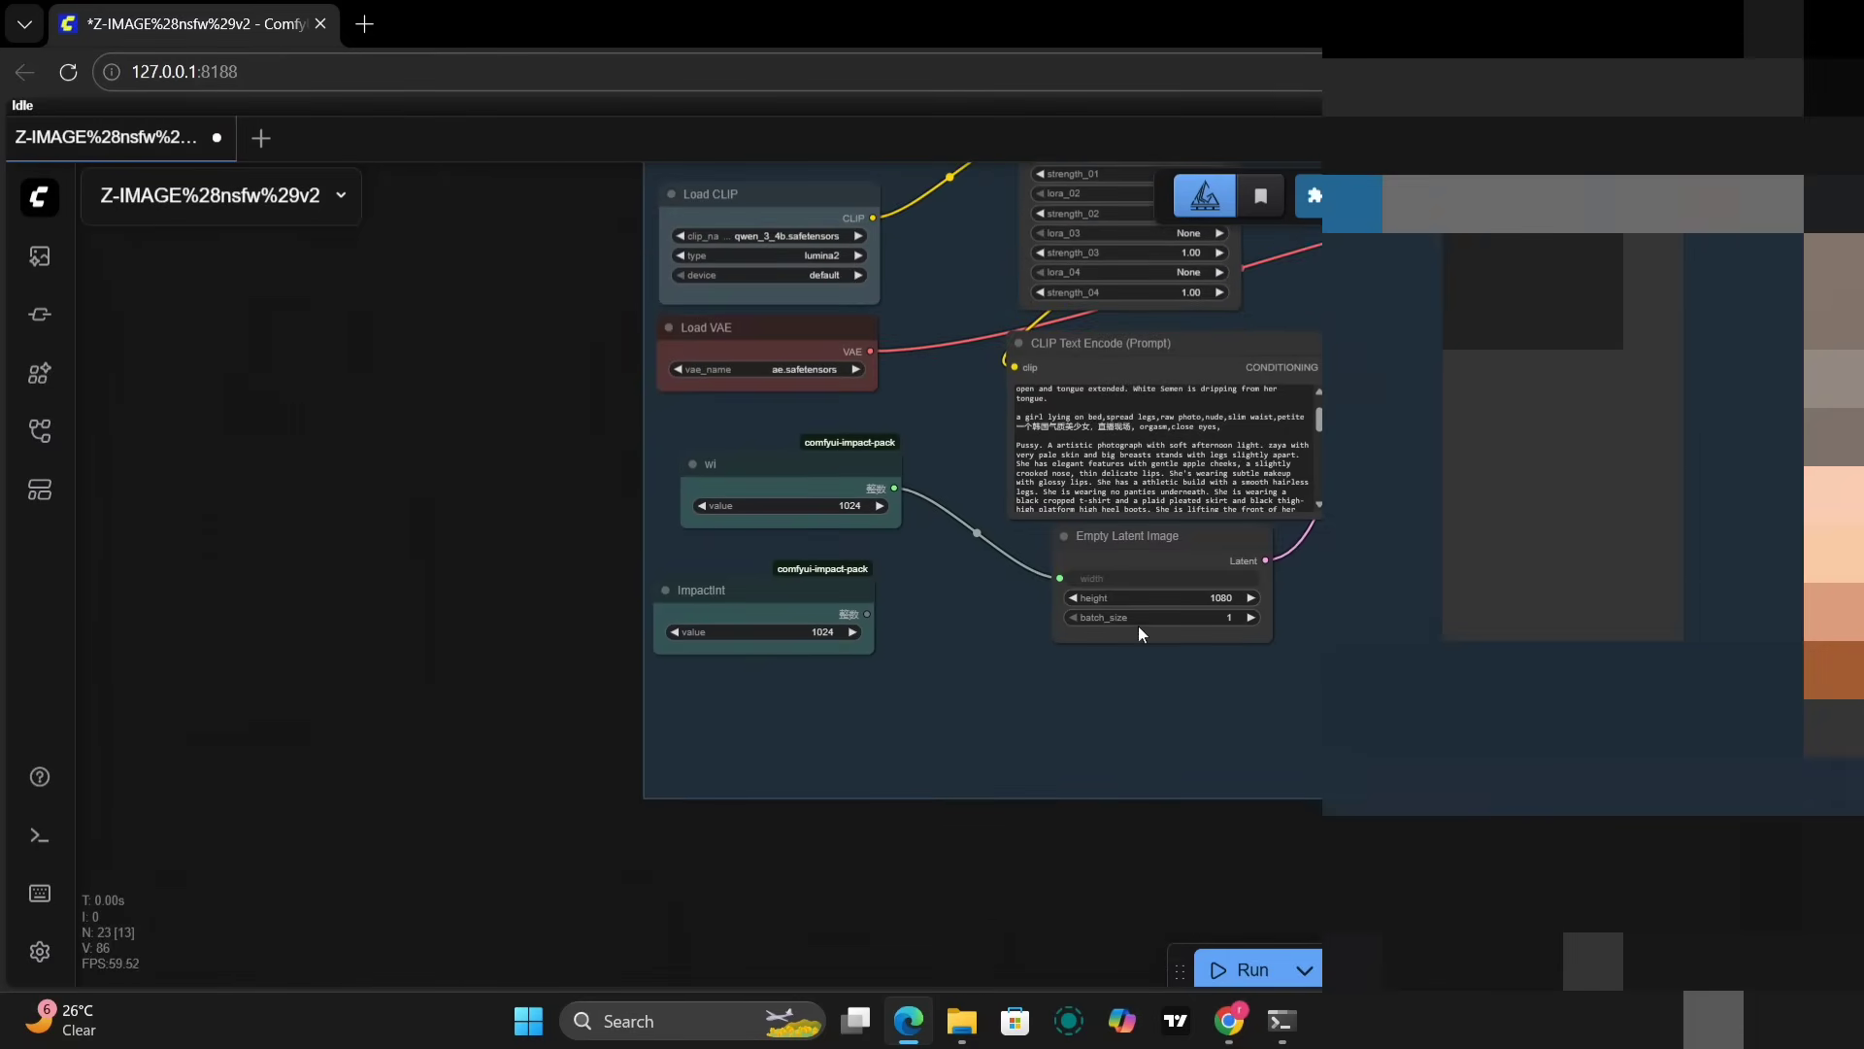
# Zoom into the prompt text and select two occurrences of the trigger word zaya.
pyautogui.scroll(1, 1137, 481)
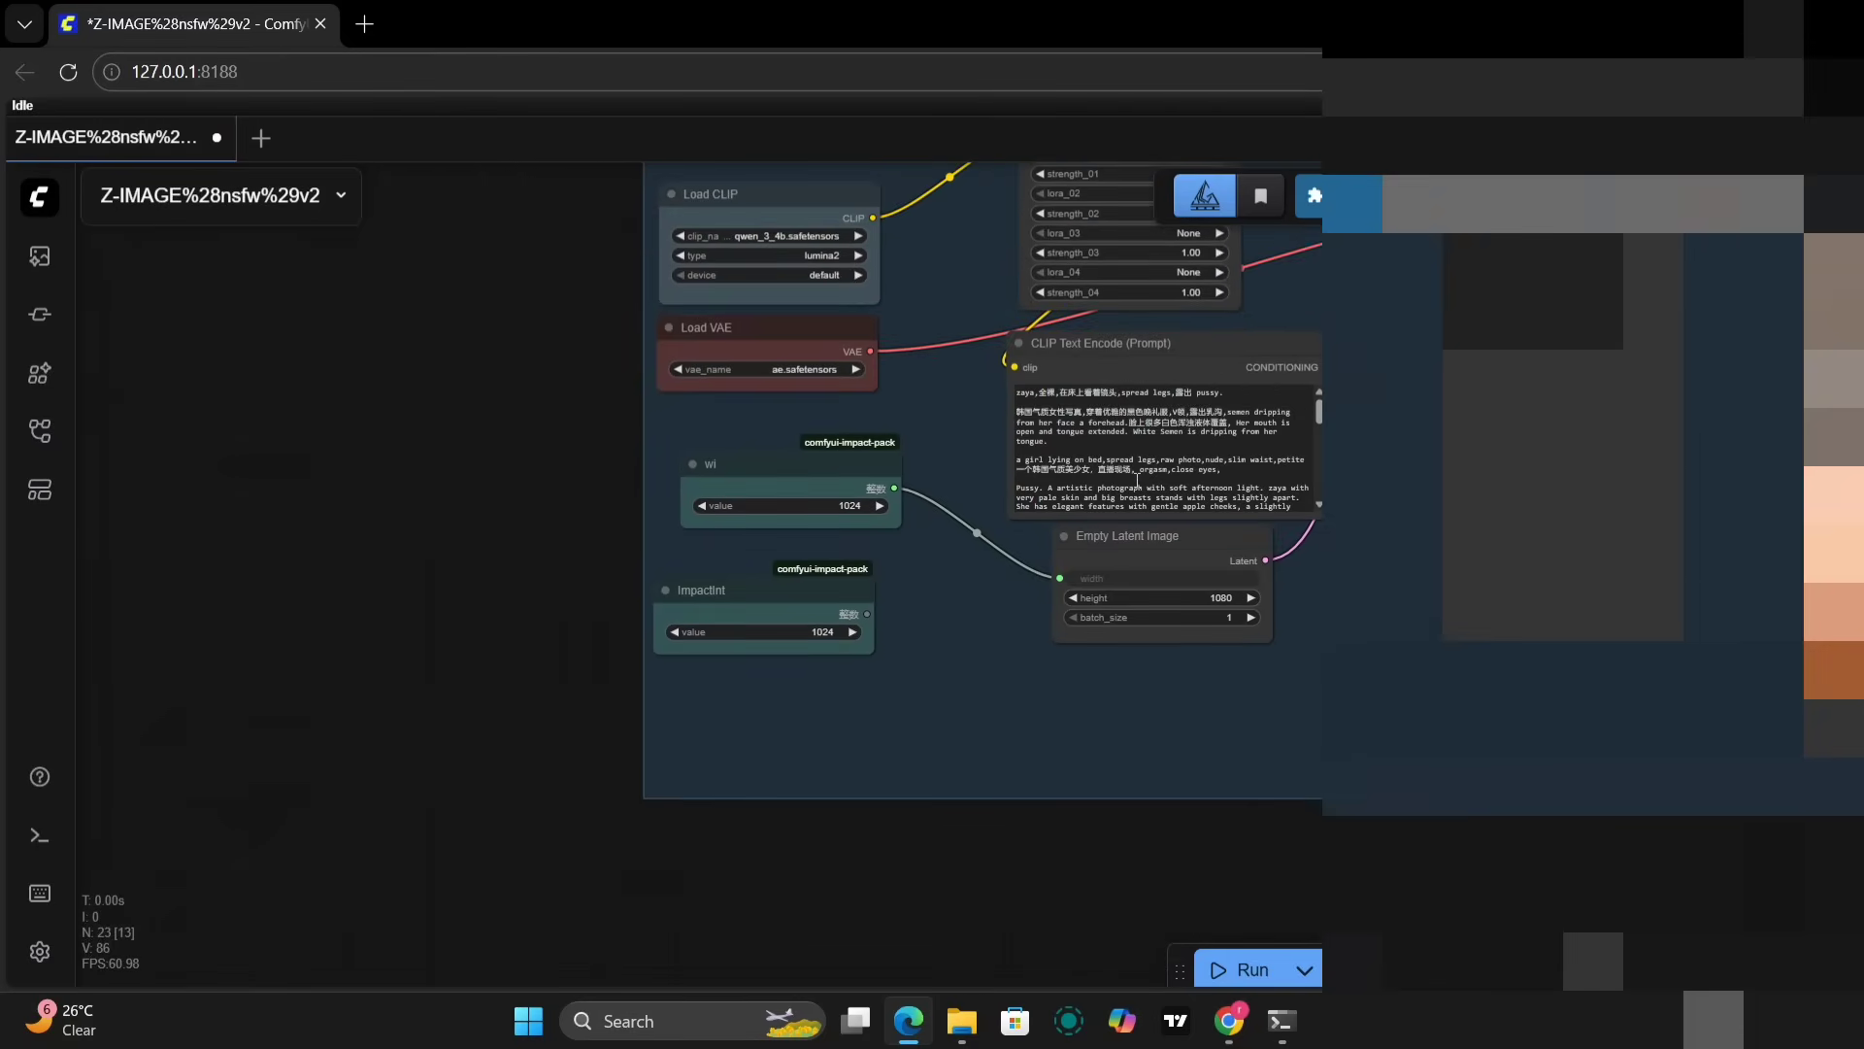
pyautogui.scroll(3, 955, 406)
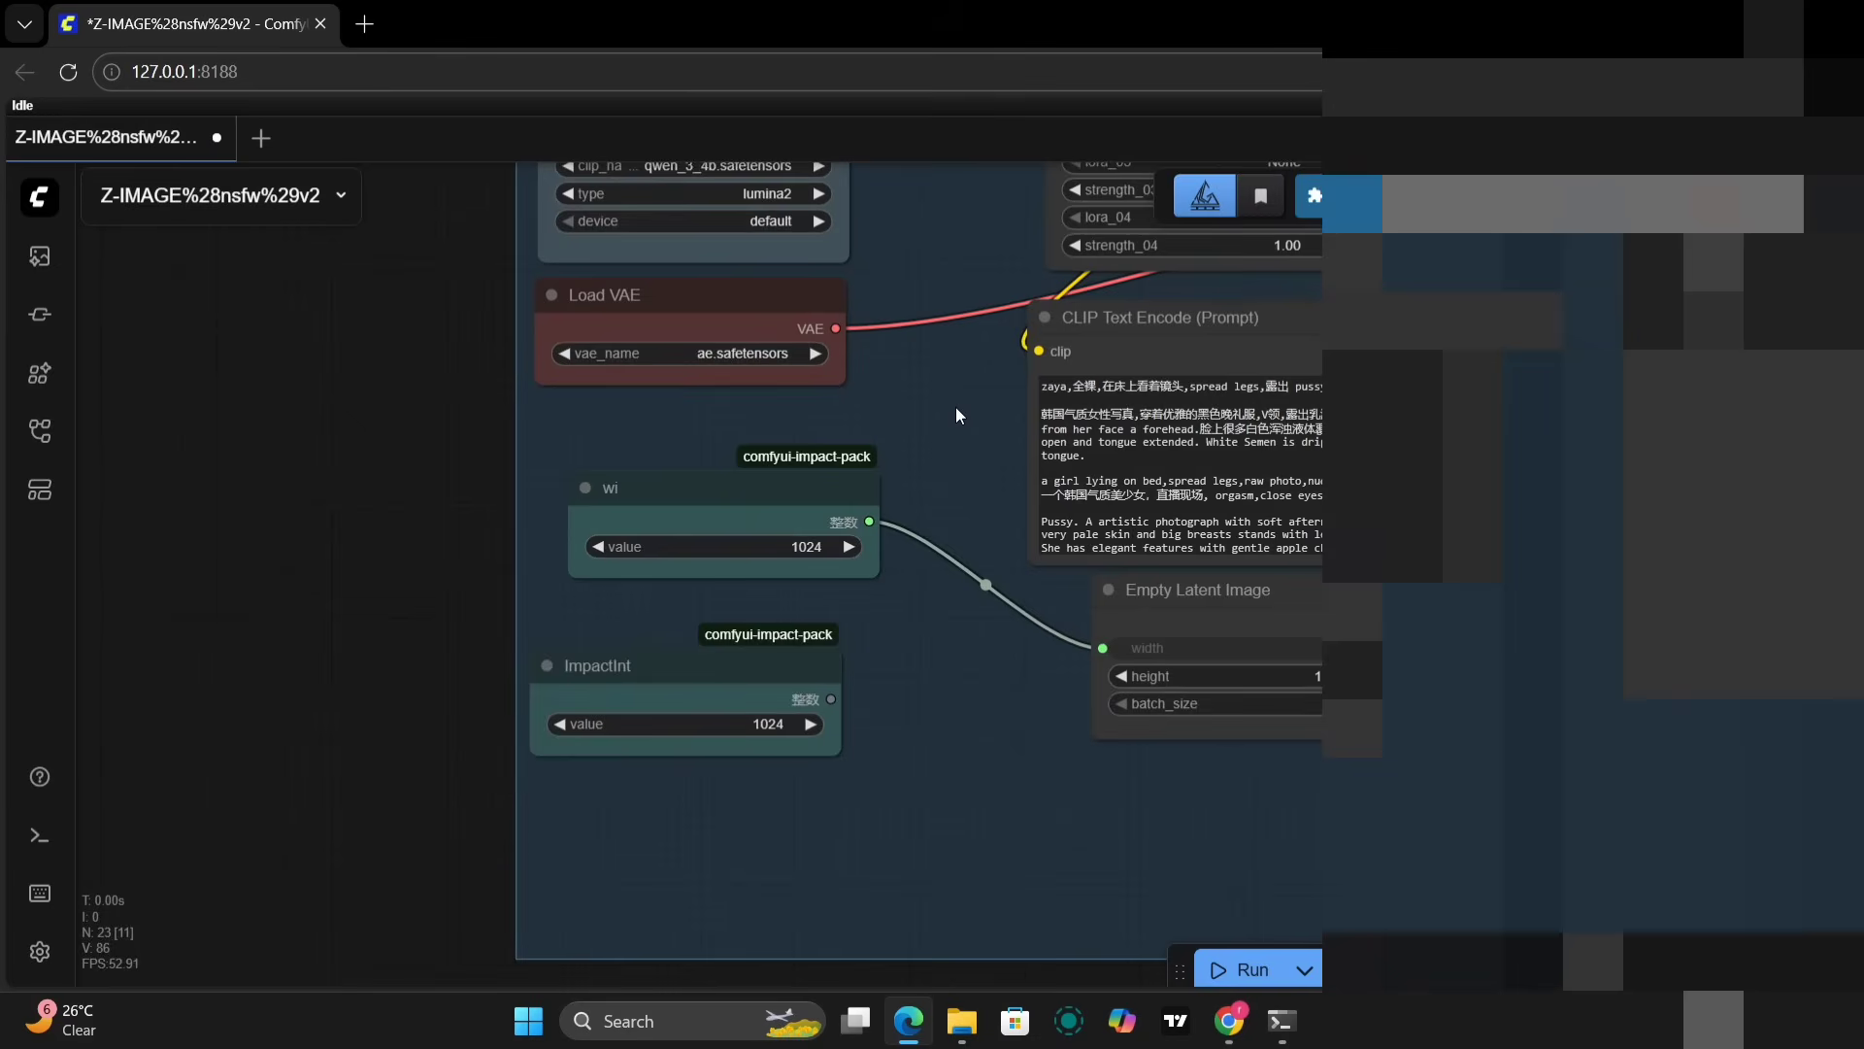
pyautogui.doubleClick(1069, 387)
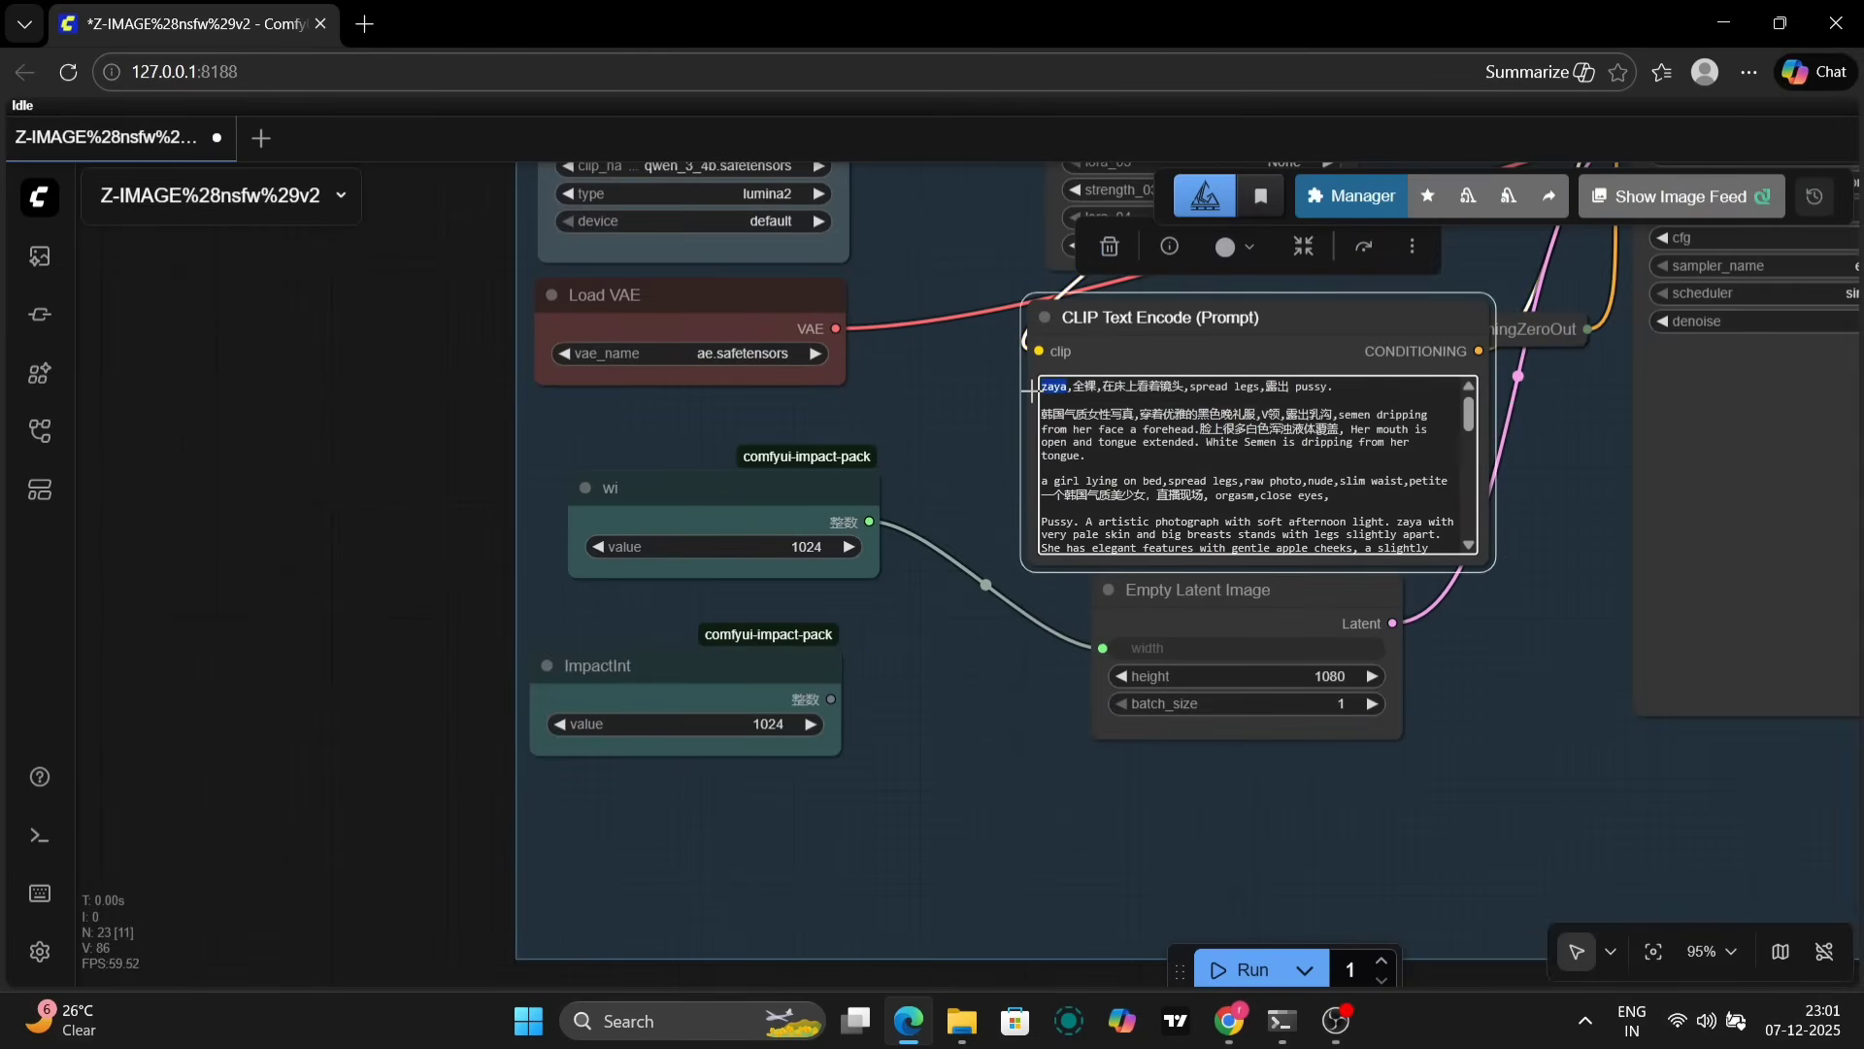
pyautogui.scroll(-3, 1233, 471)
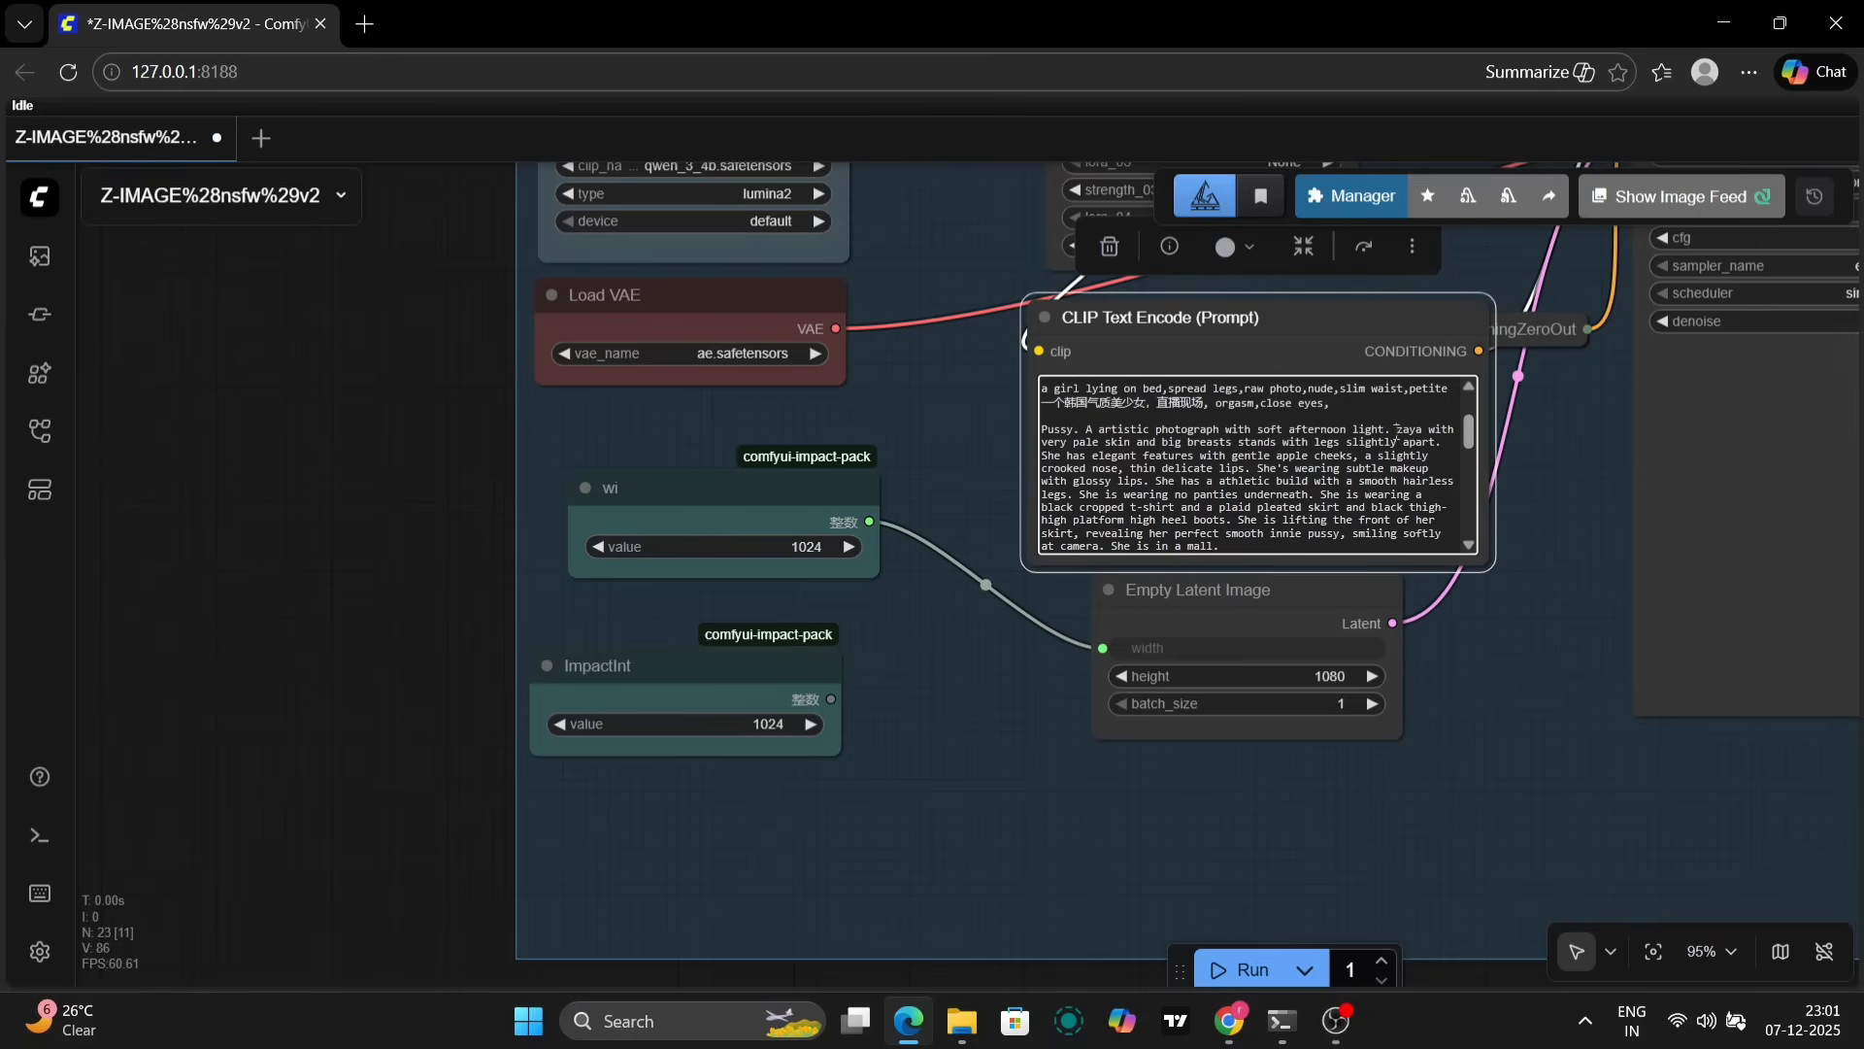
pyautogui.doubleClick(1408, 429)
# Link the ImpactInt 1024 output into the Empty Latent Image height input.
pyautogui.scroll(-5, 1401, 469)
pyautogui.click(1524, 937)
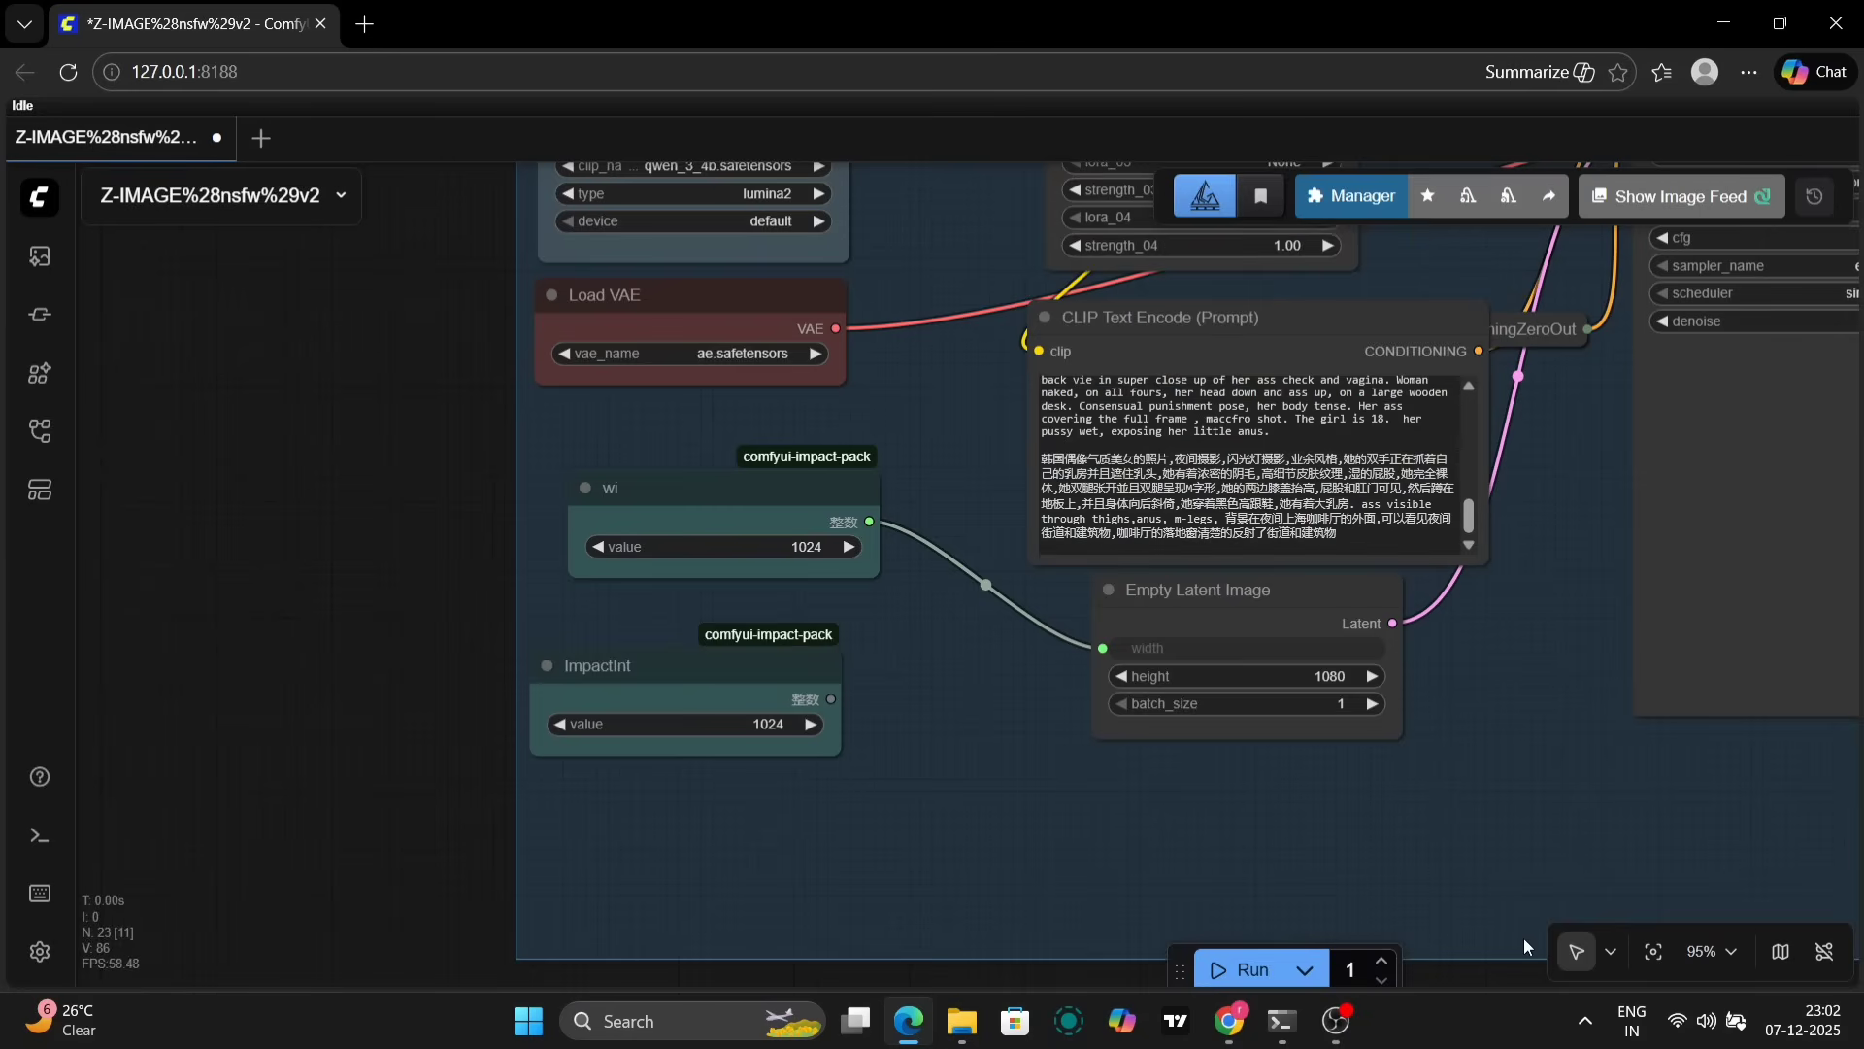
pyautogui.scroll(-2, 1555, 846)
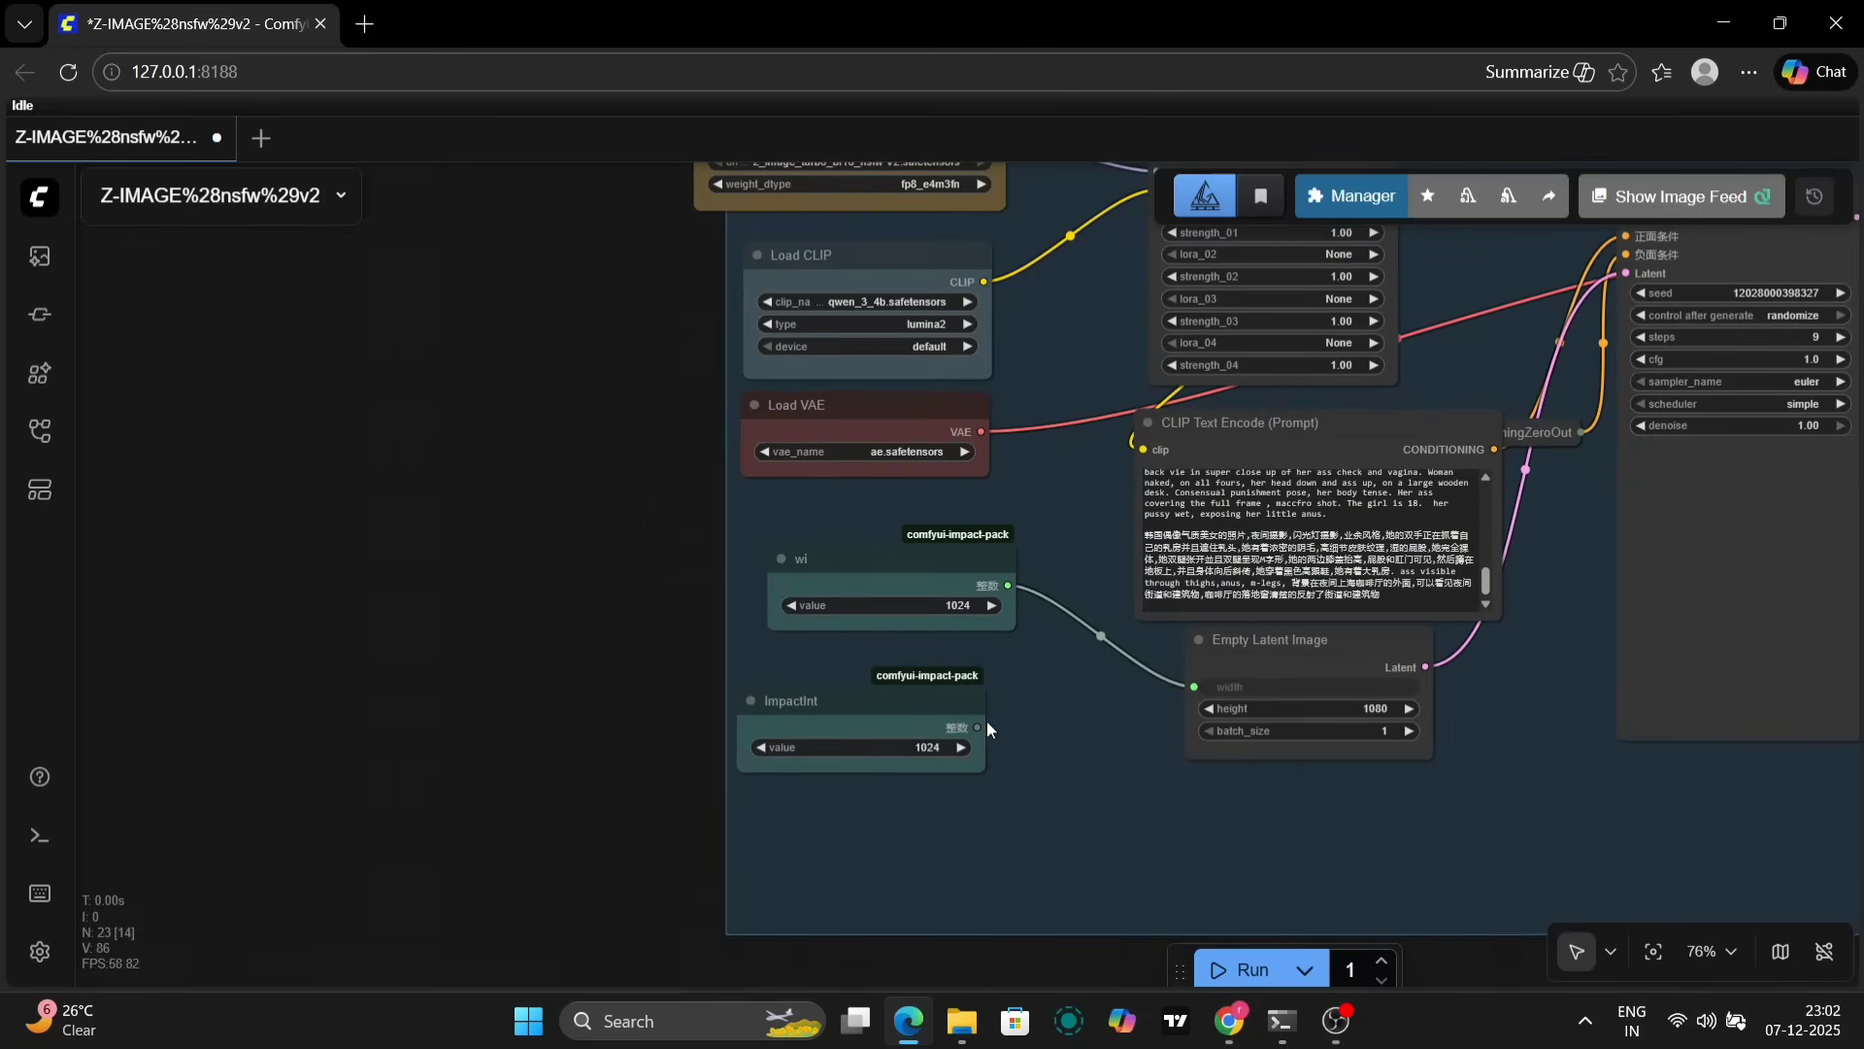
pyautogui.moveTo(979, 724); pyautogui.dragTo(1208, 703)
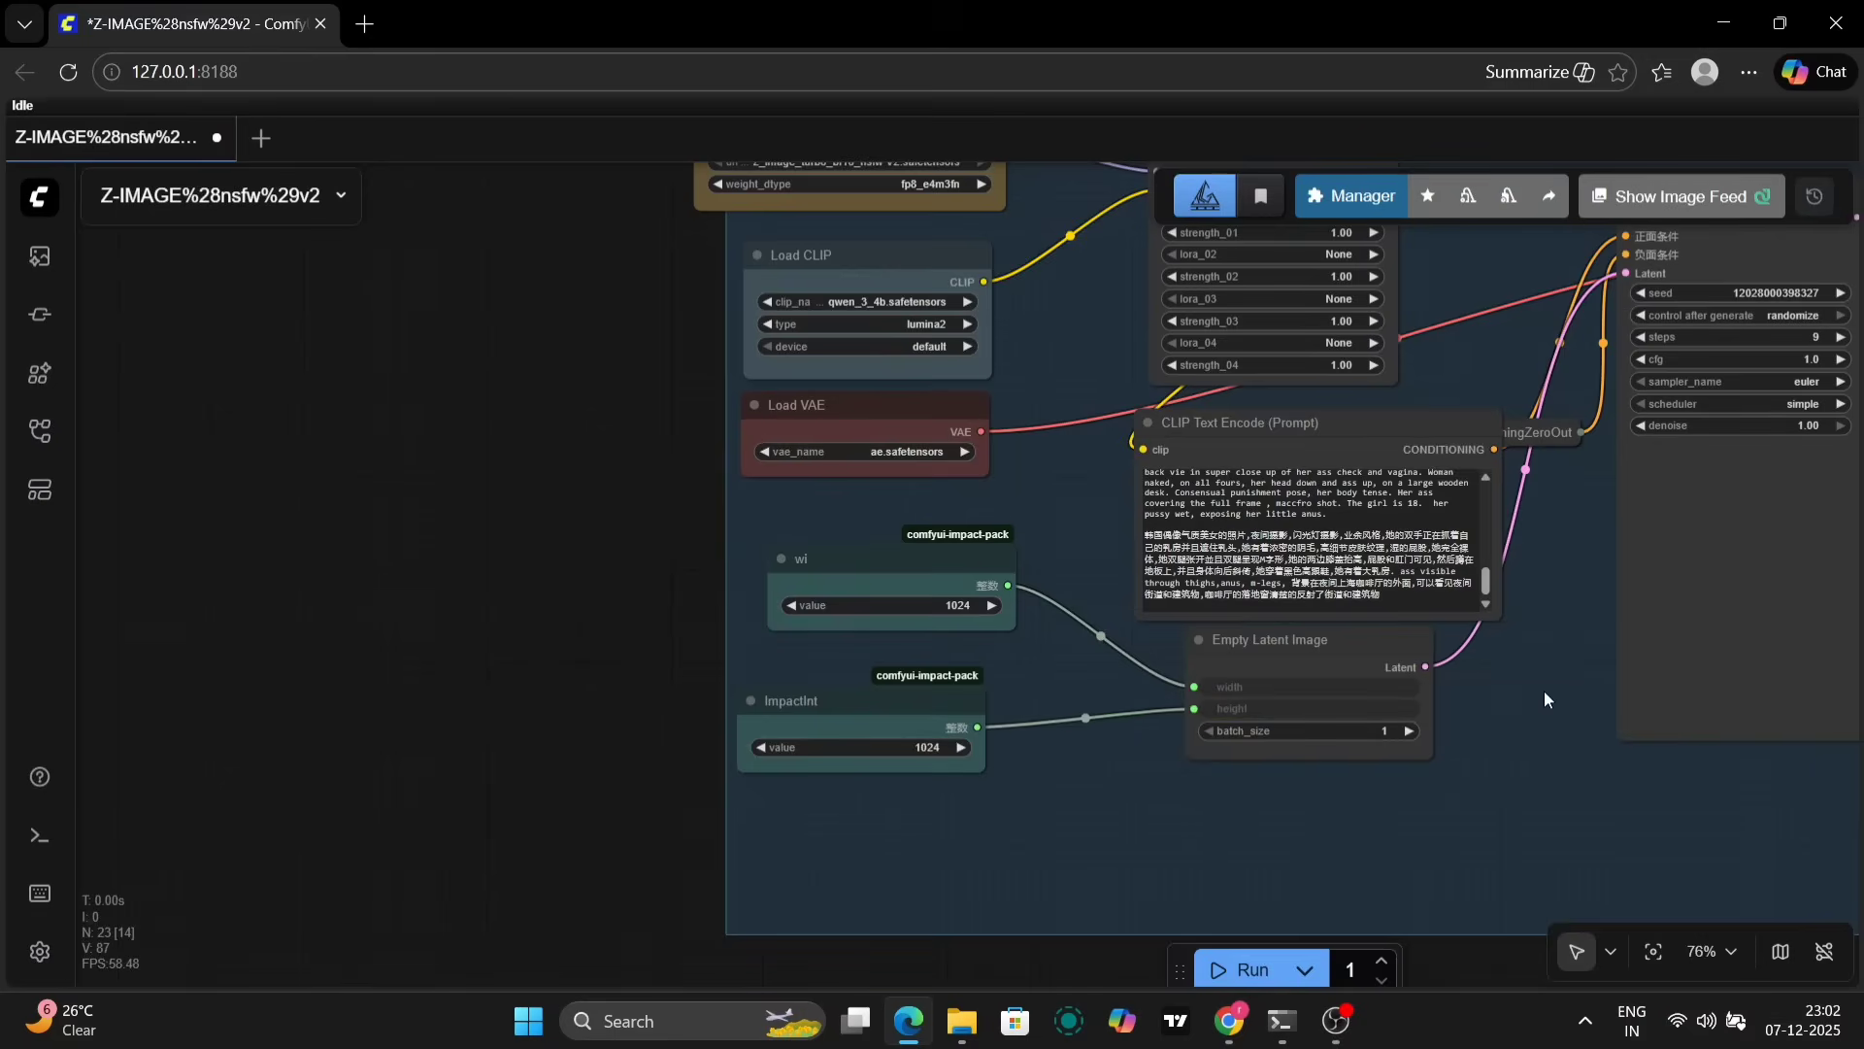
pyautogui.moveTo(1544, 691); pyautogui.dragTo(1331, 769)
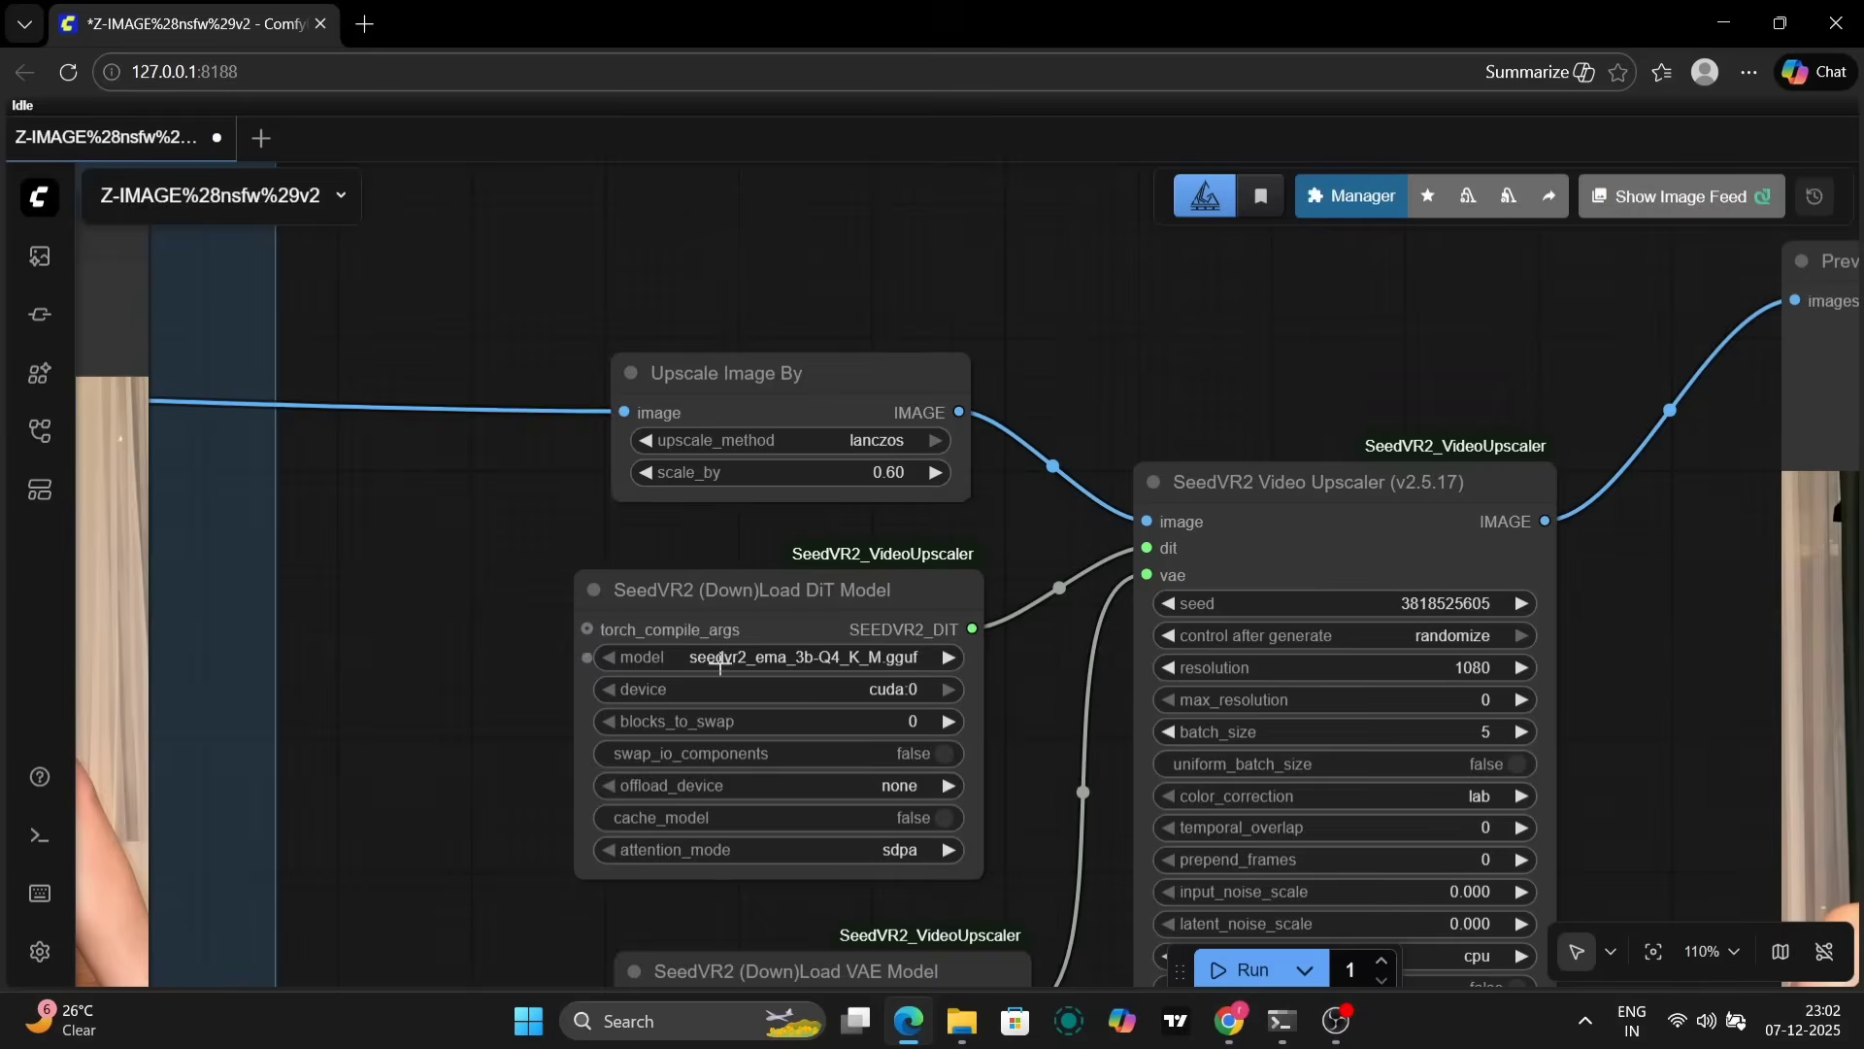
pyautogui.click(841, 659)
pyautogui.moveTo(1052, 806); pyautogui.dragTo(1079, 457)
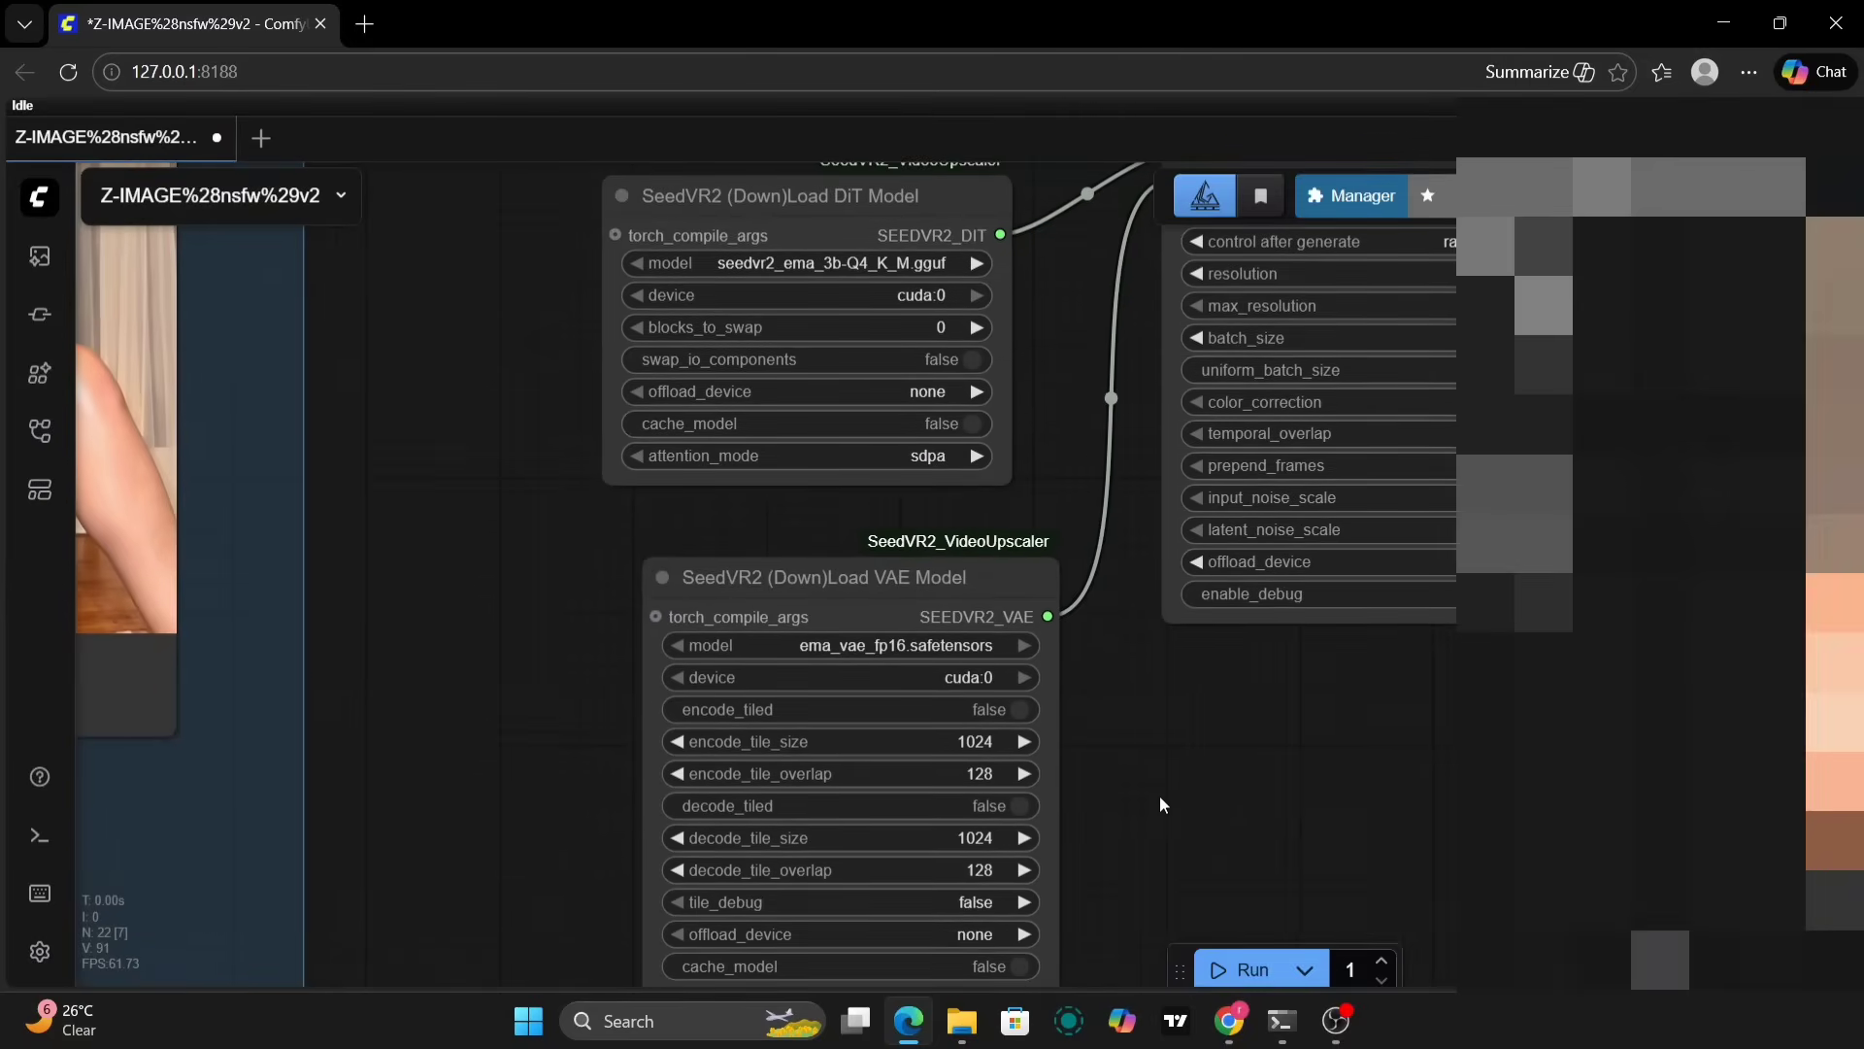
pyautogui.moveTo(1158, 796); pyautogui.dragTo(811, 293)
pyautogui.moveTo(964, 361); pyautogui.dragTo(1011, 171)
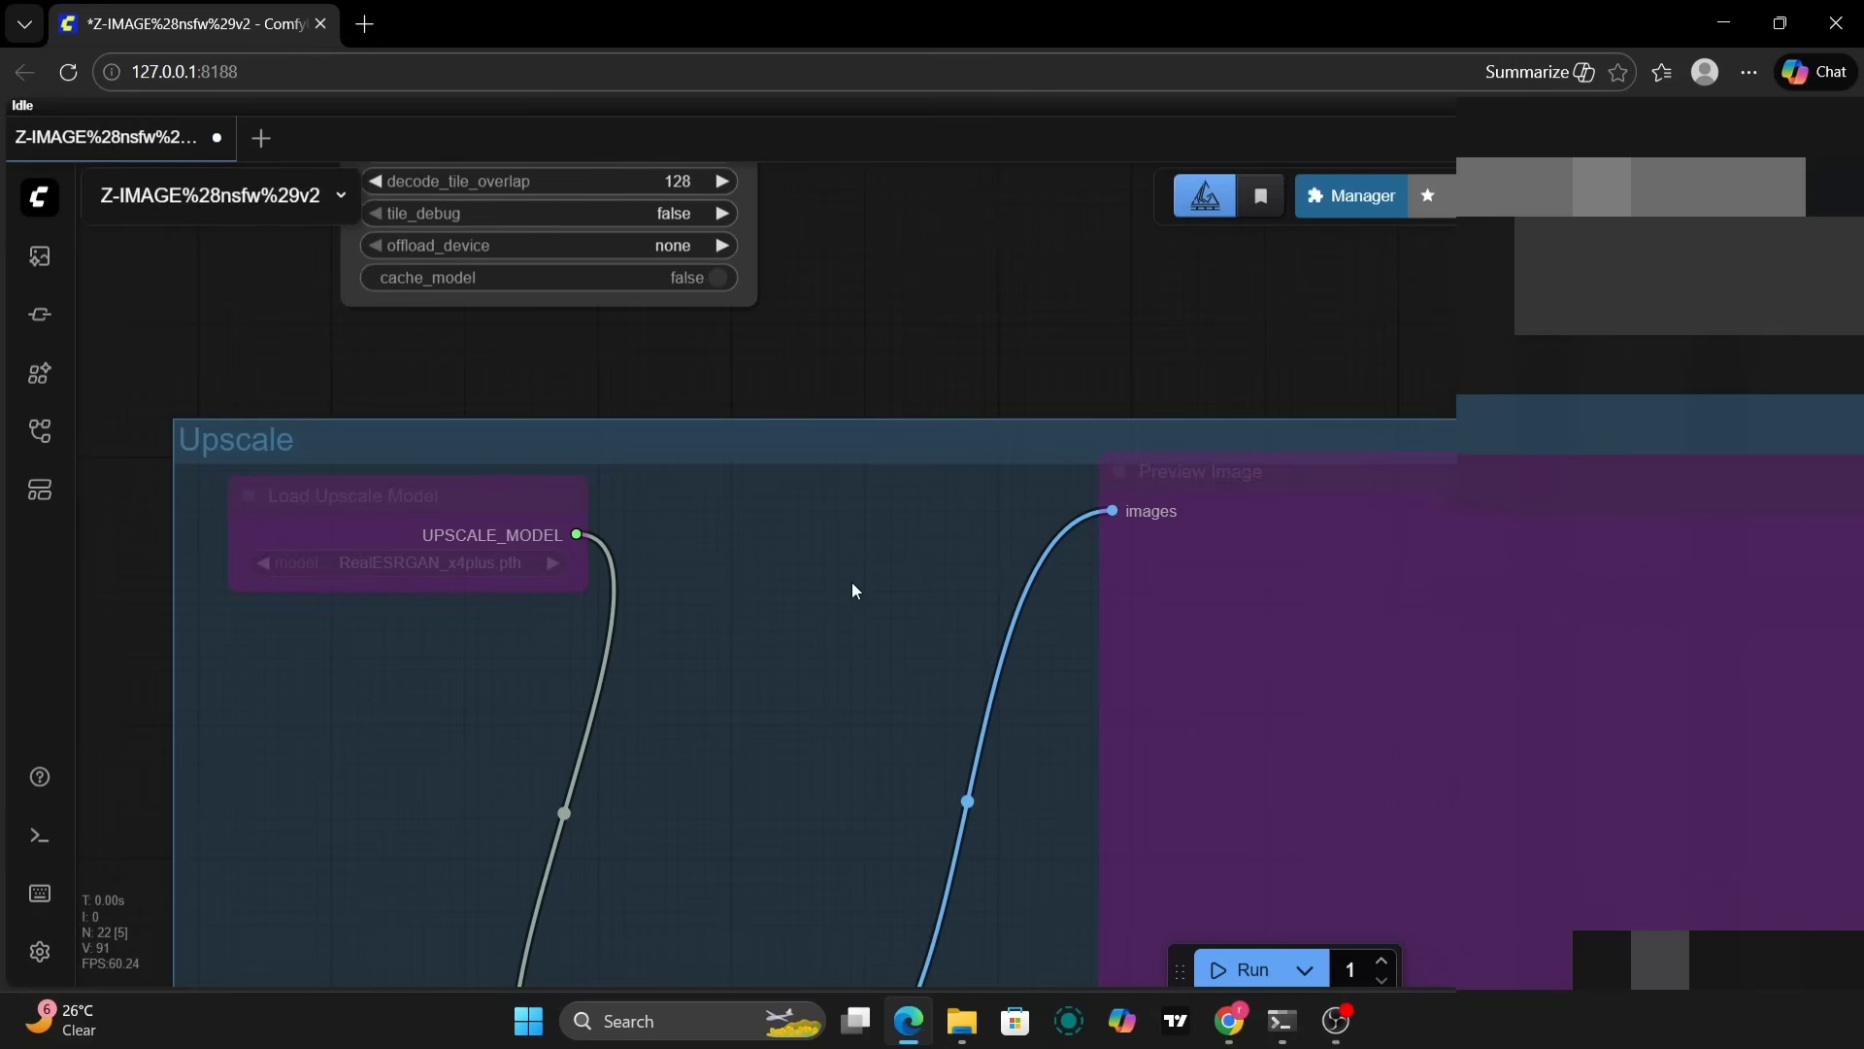
pyautogui.scroll(-1, 853, 581)
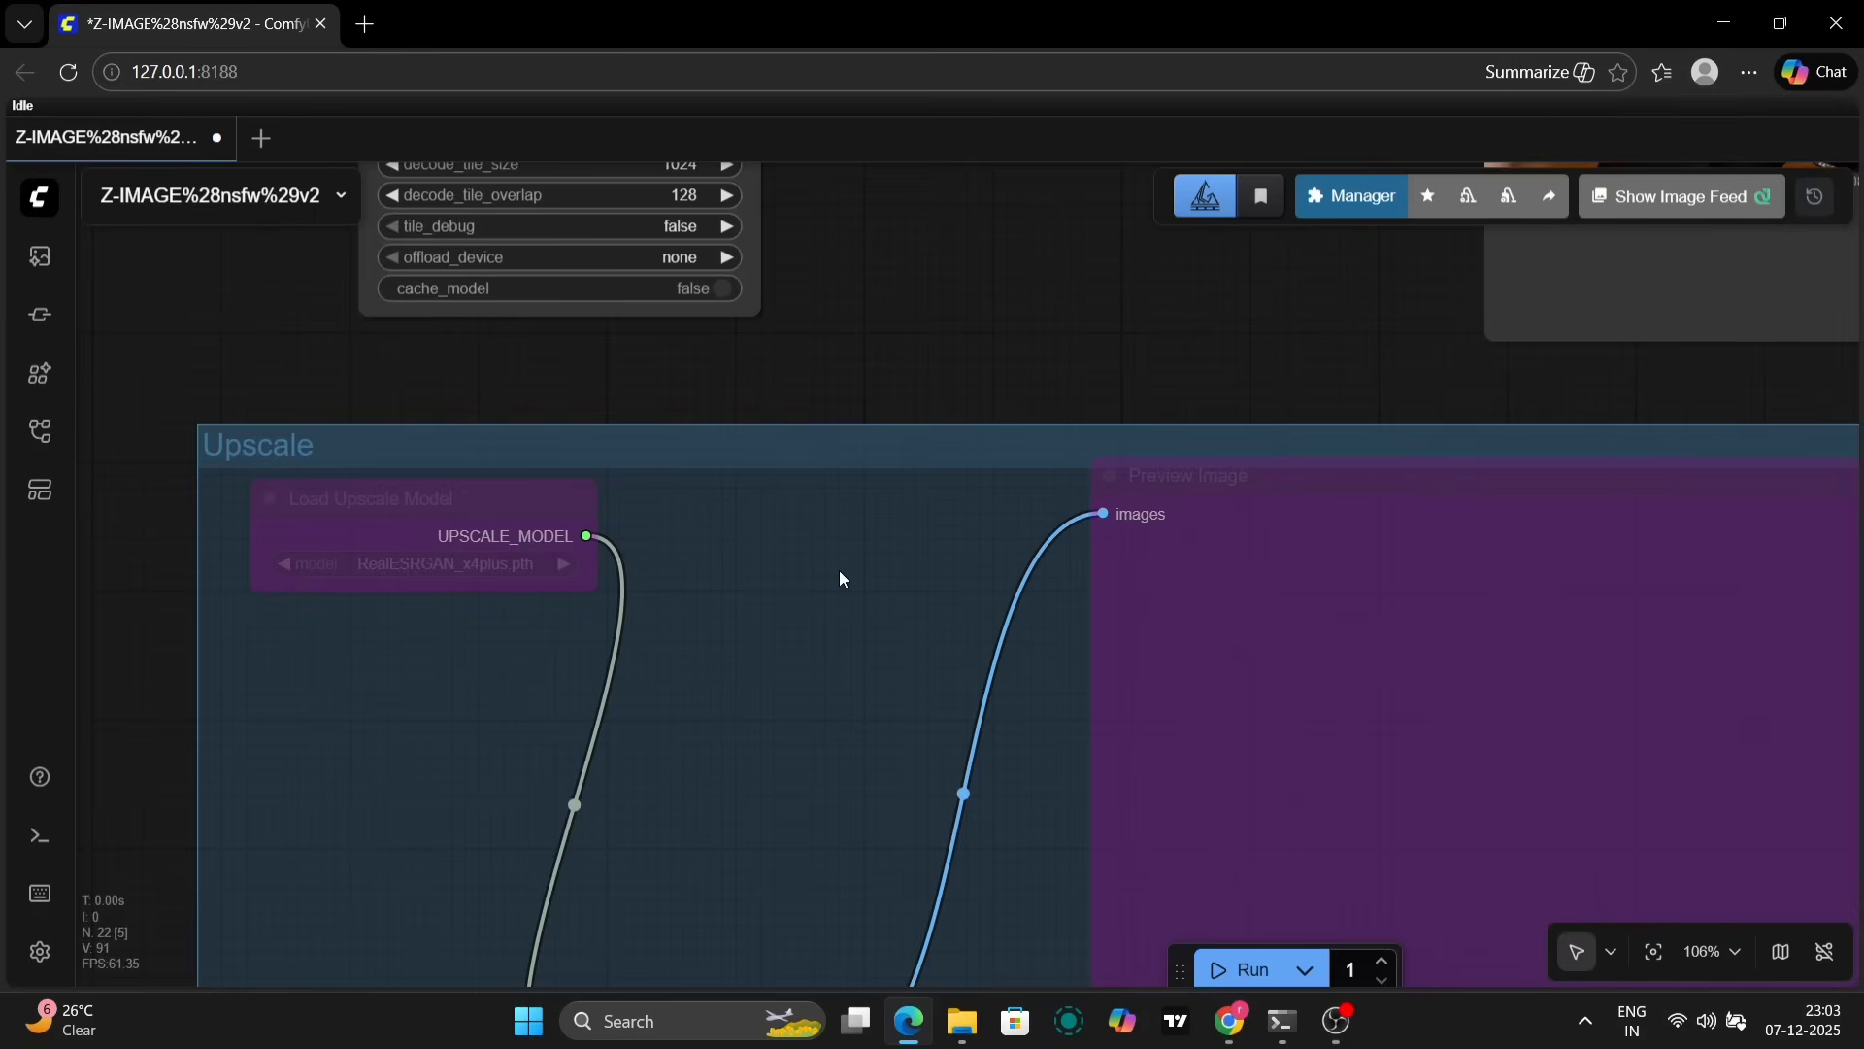
pyautogui.scroll(-4, 781, 396)
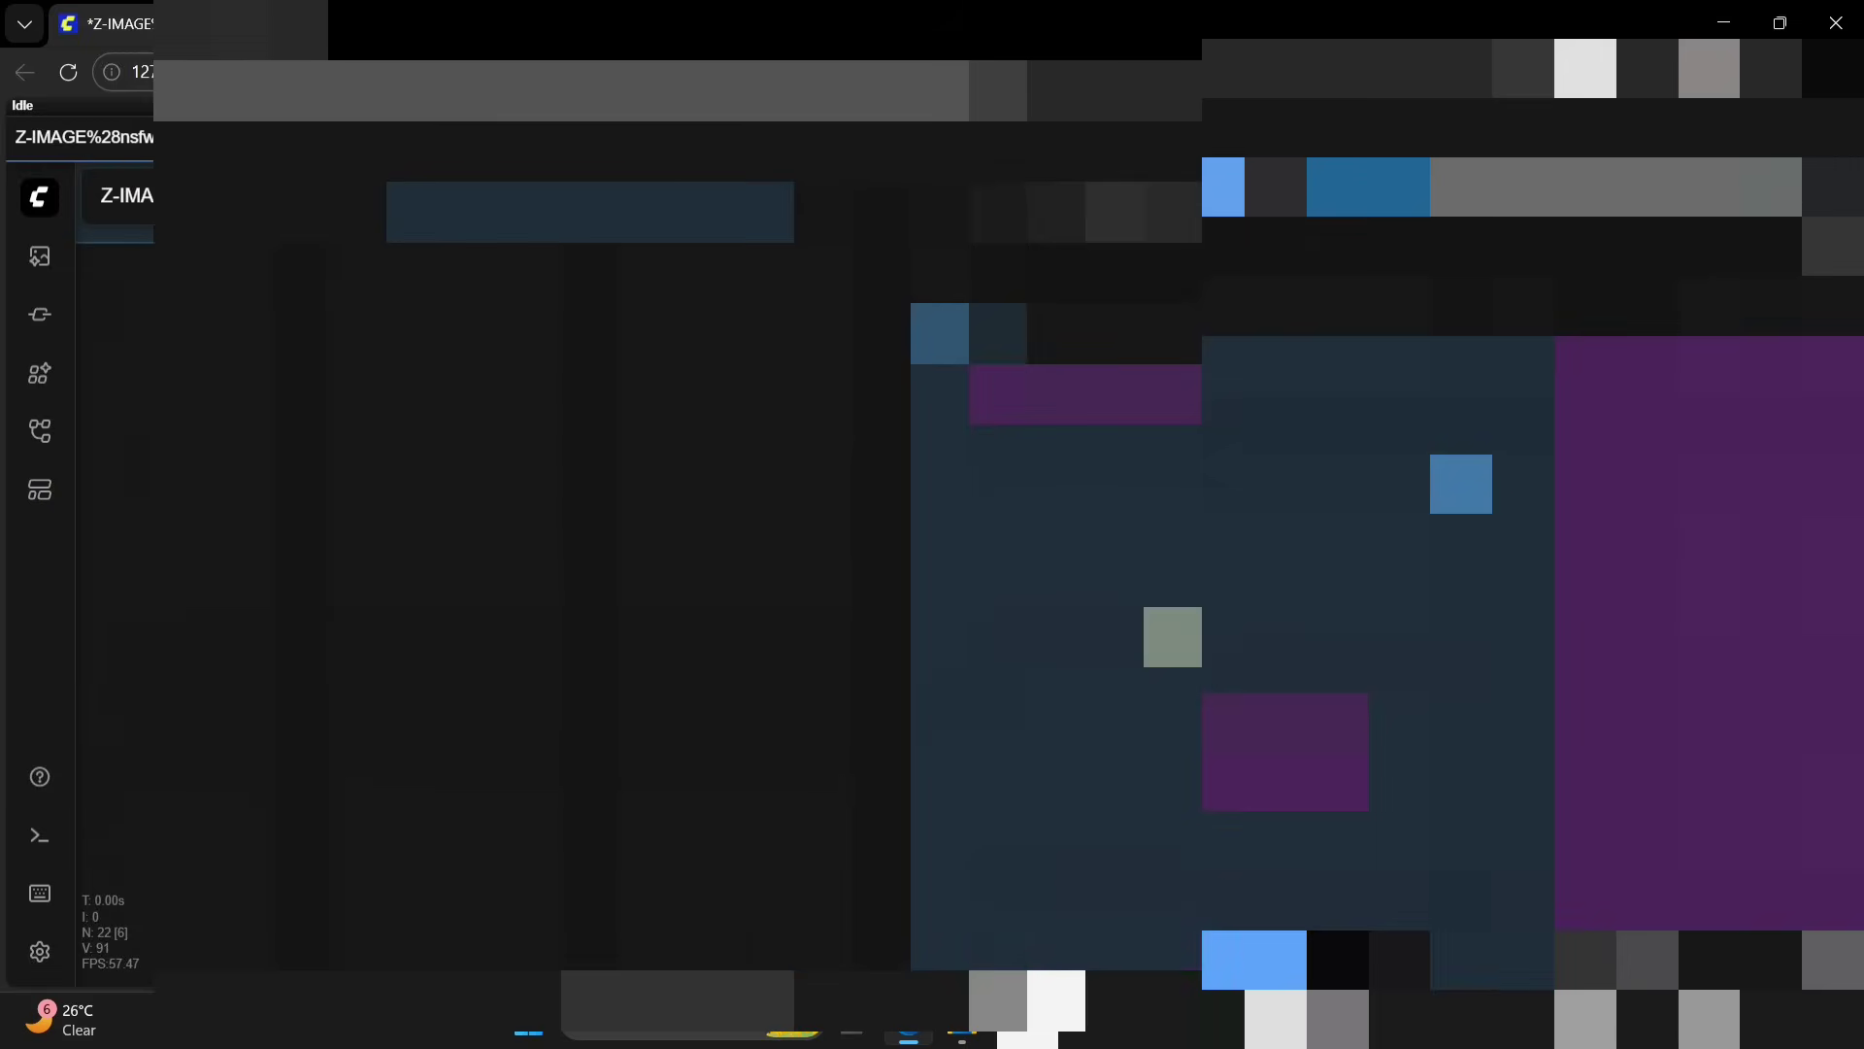
# Maximize the server console, highlight the 149.80-second run time, and return to ComfyUI.
pyautogui.click(1281, 1021)
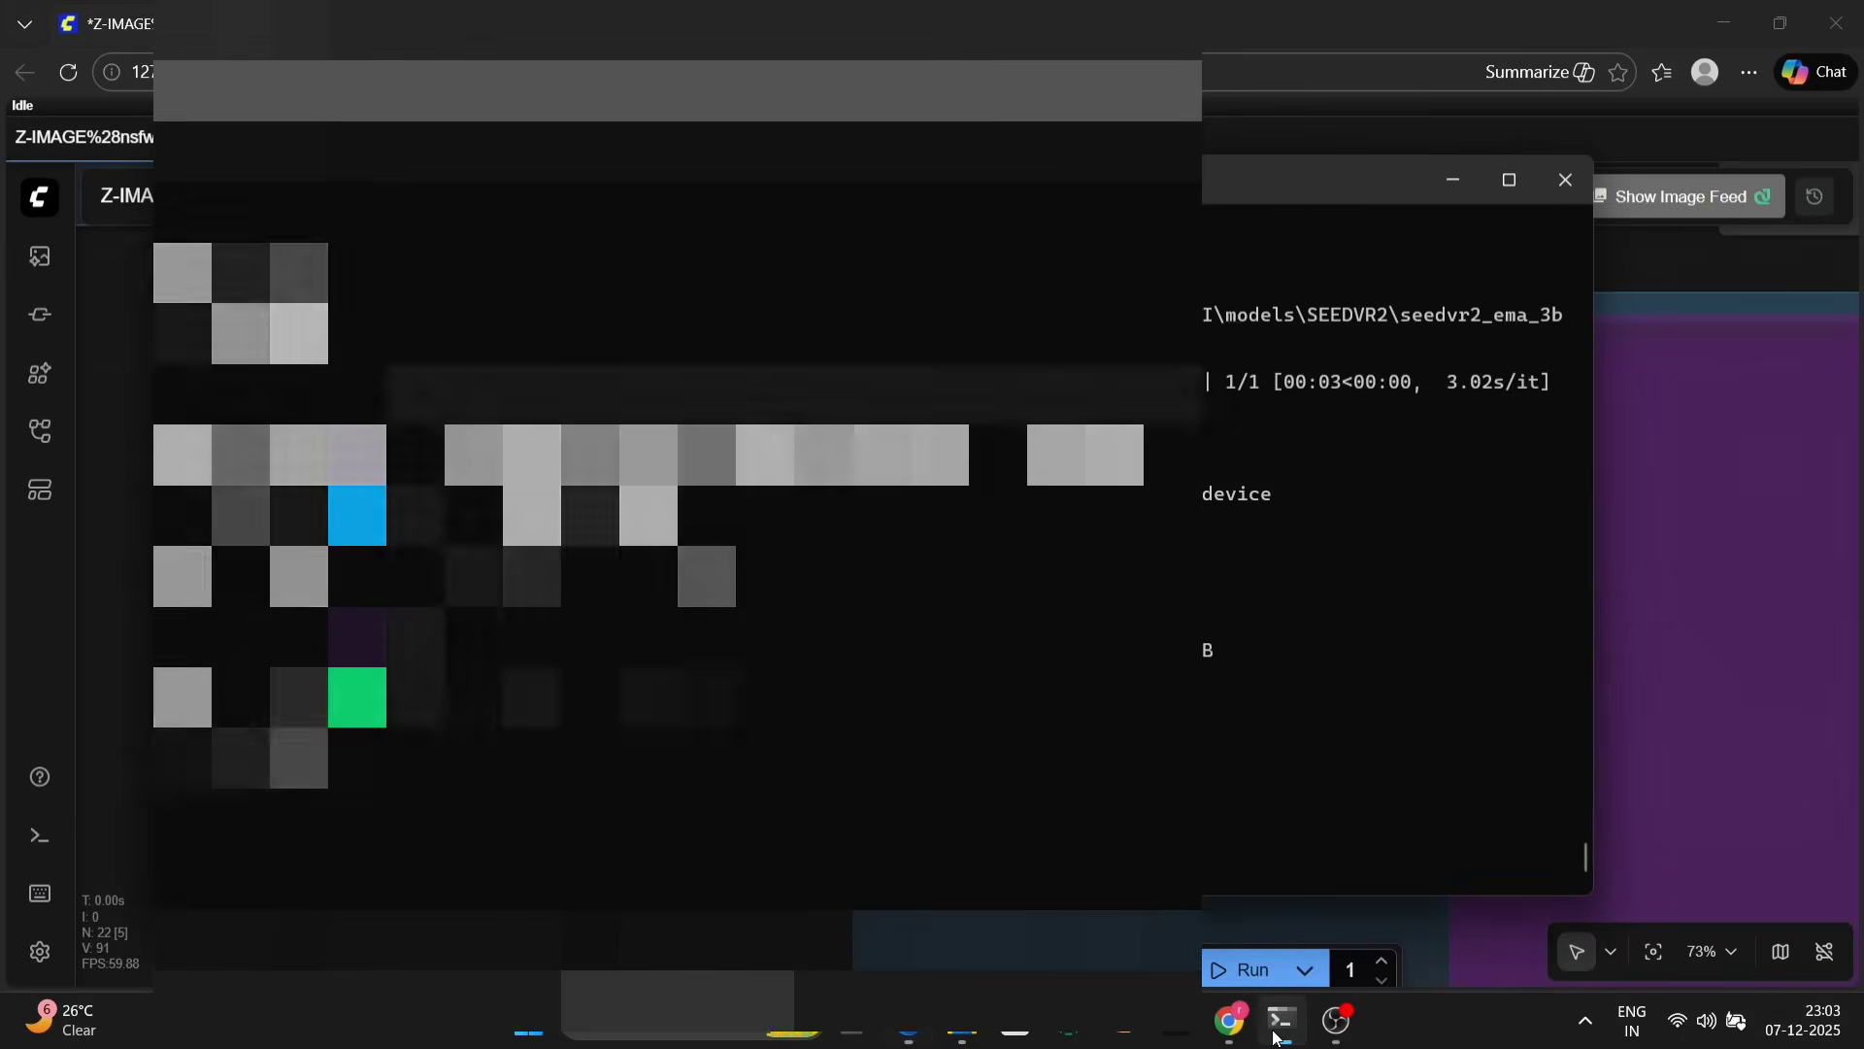
pyautogui.click(1509, 180)
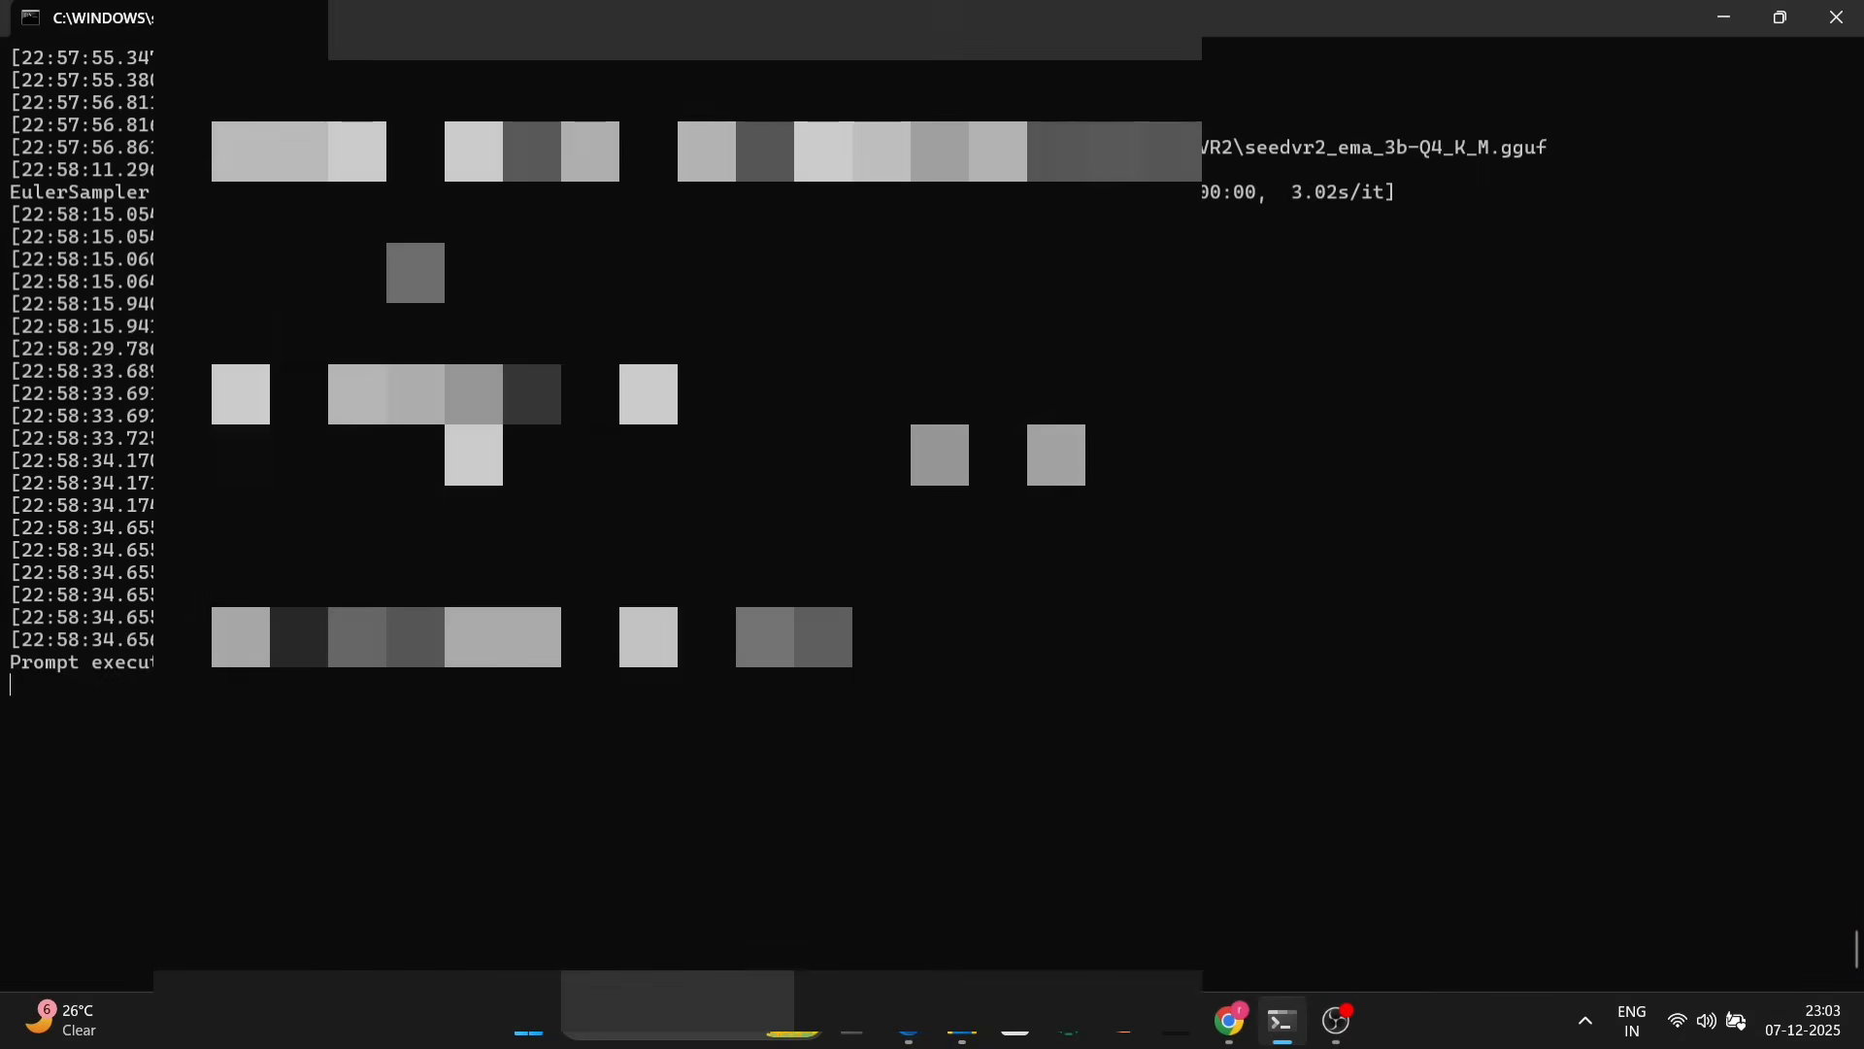
pyautogui.scroll(12, 932, 486)
pyautogui.scroll(-13, 932, 486)
pyautogui.scroll(1, 933, 486)
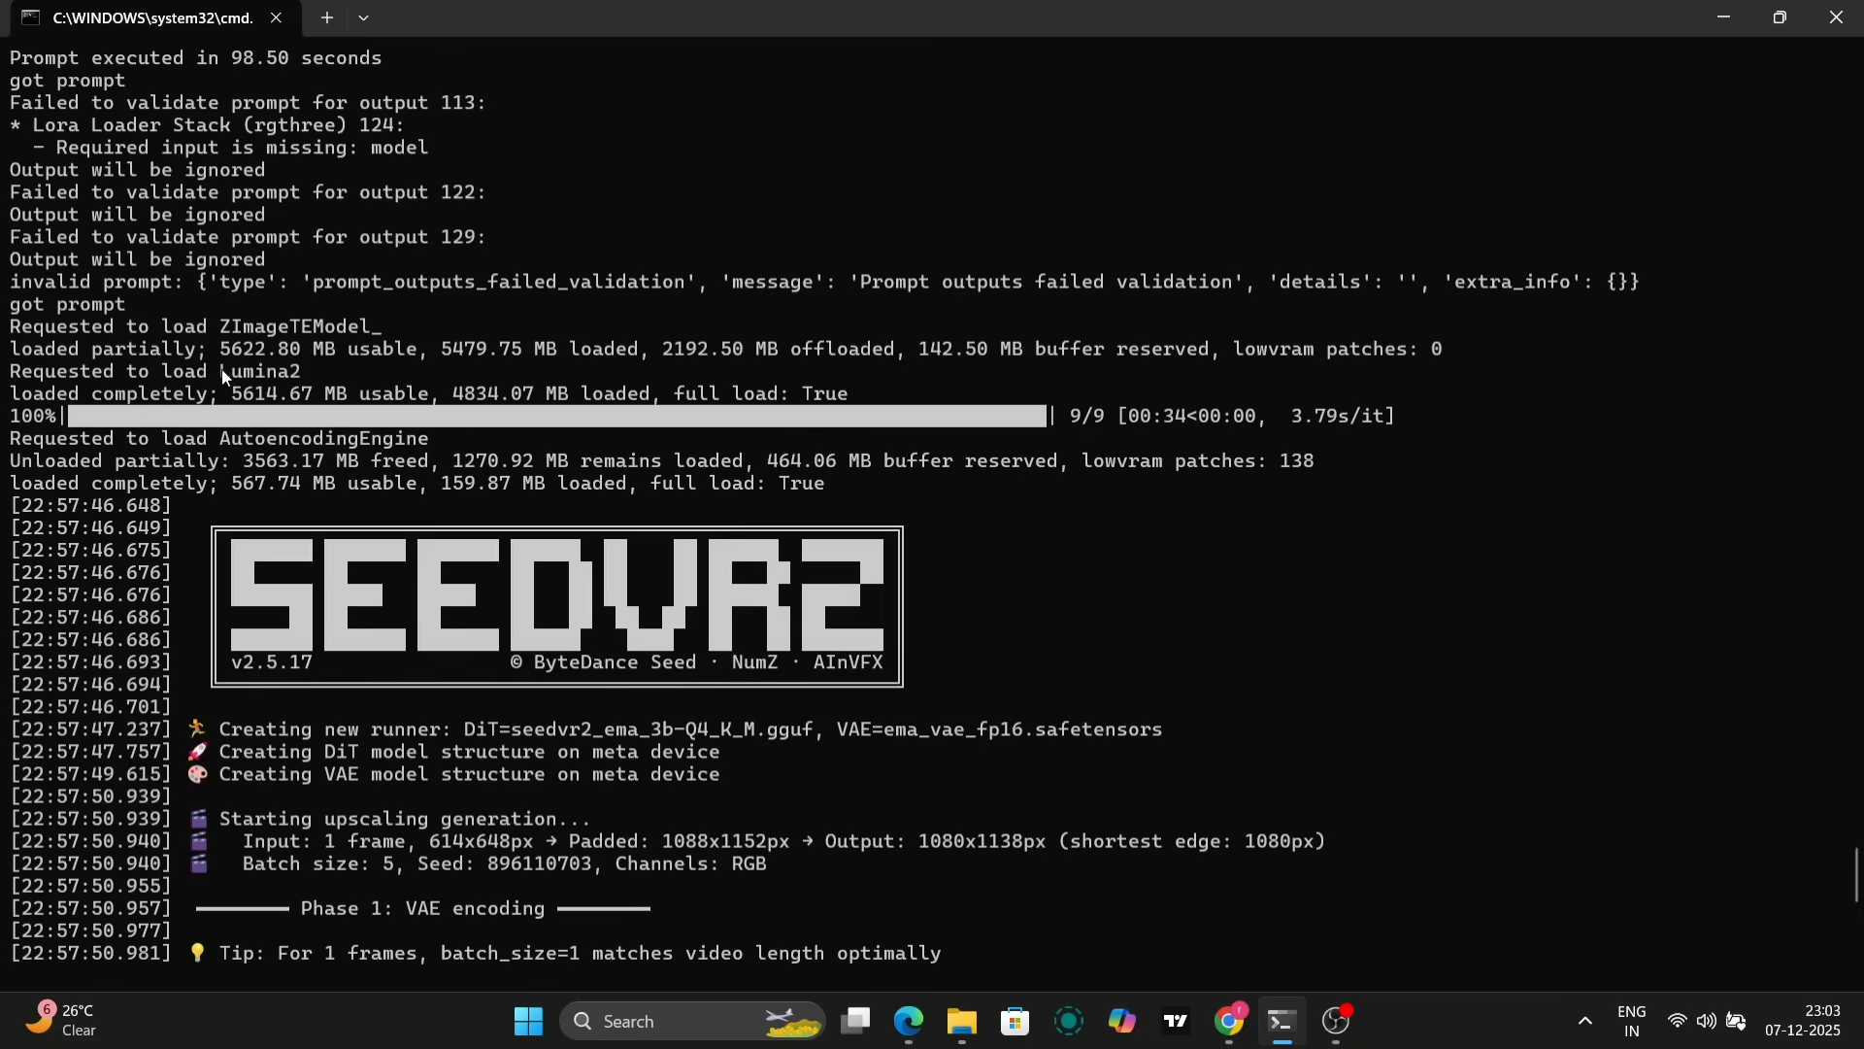
pyautogui.scroll(-1, 221, 369)
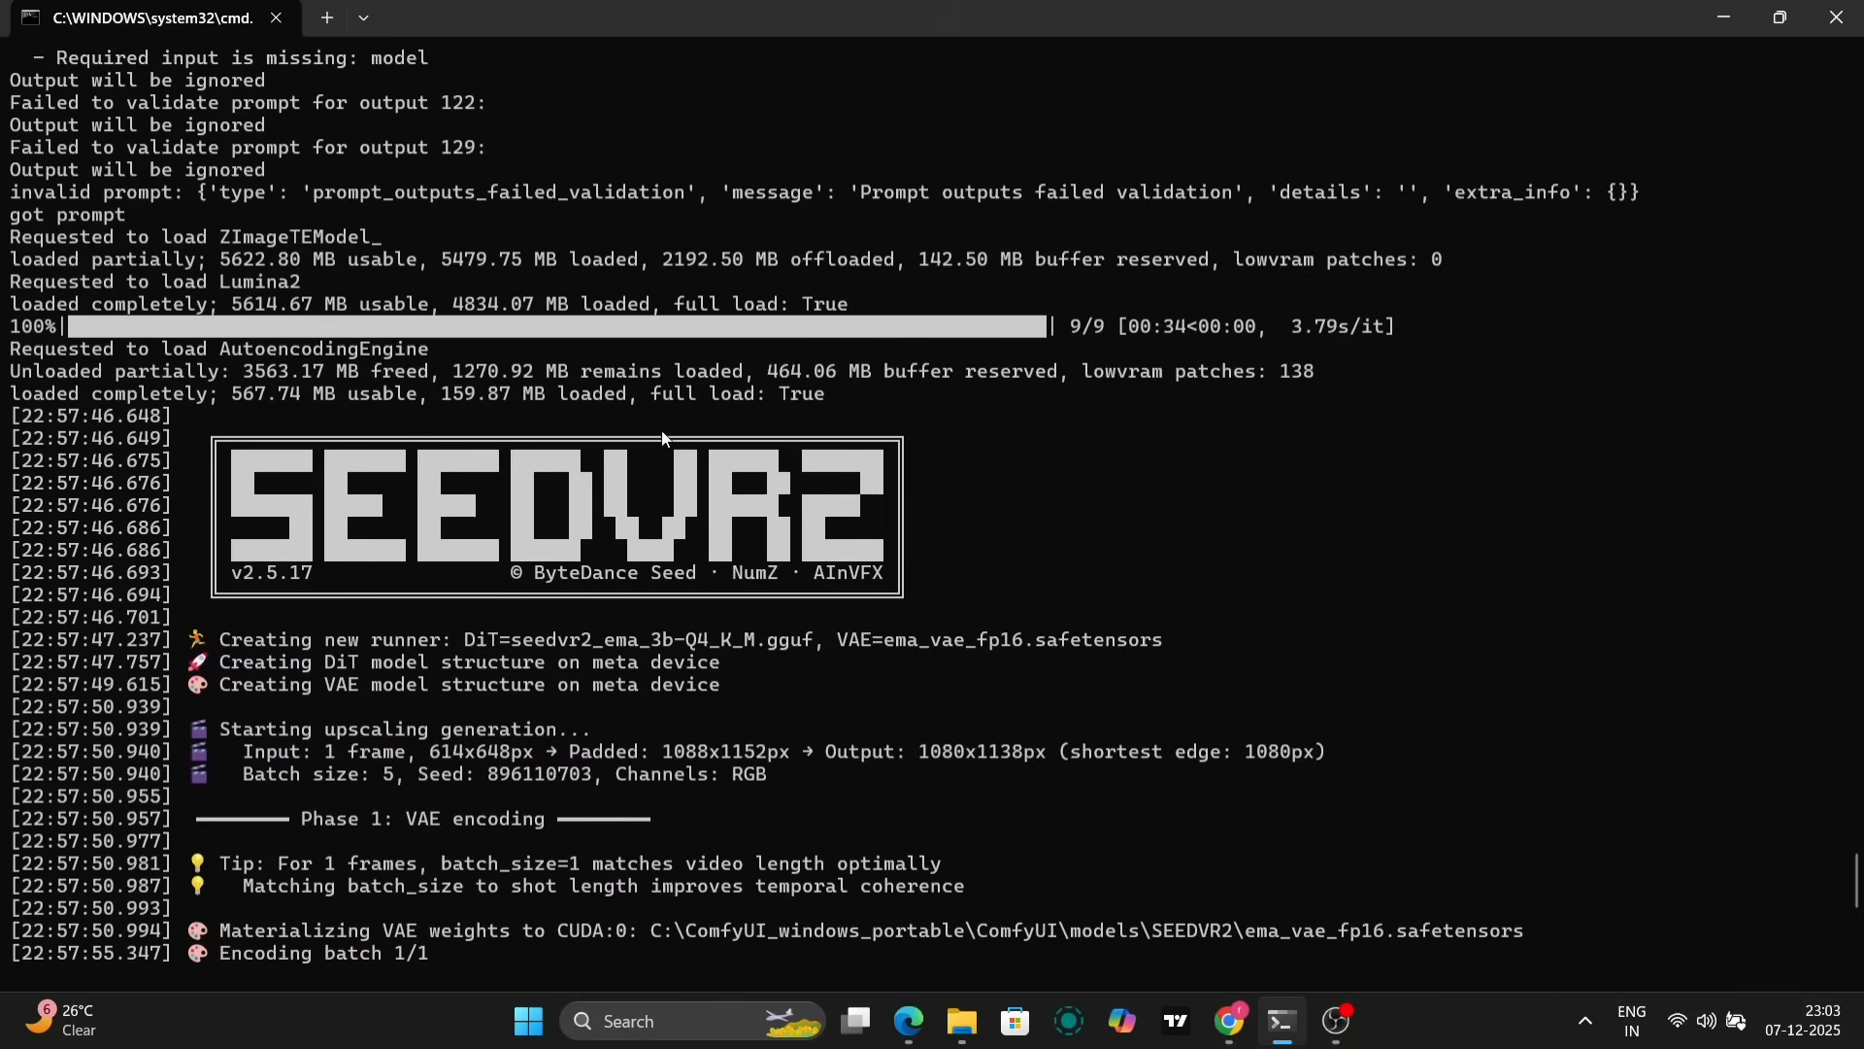
pyautogui.scroll(-4, 683, 650)
pyautogui.scroll(-10, 800, 738)
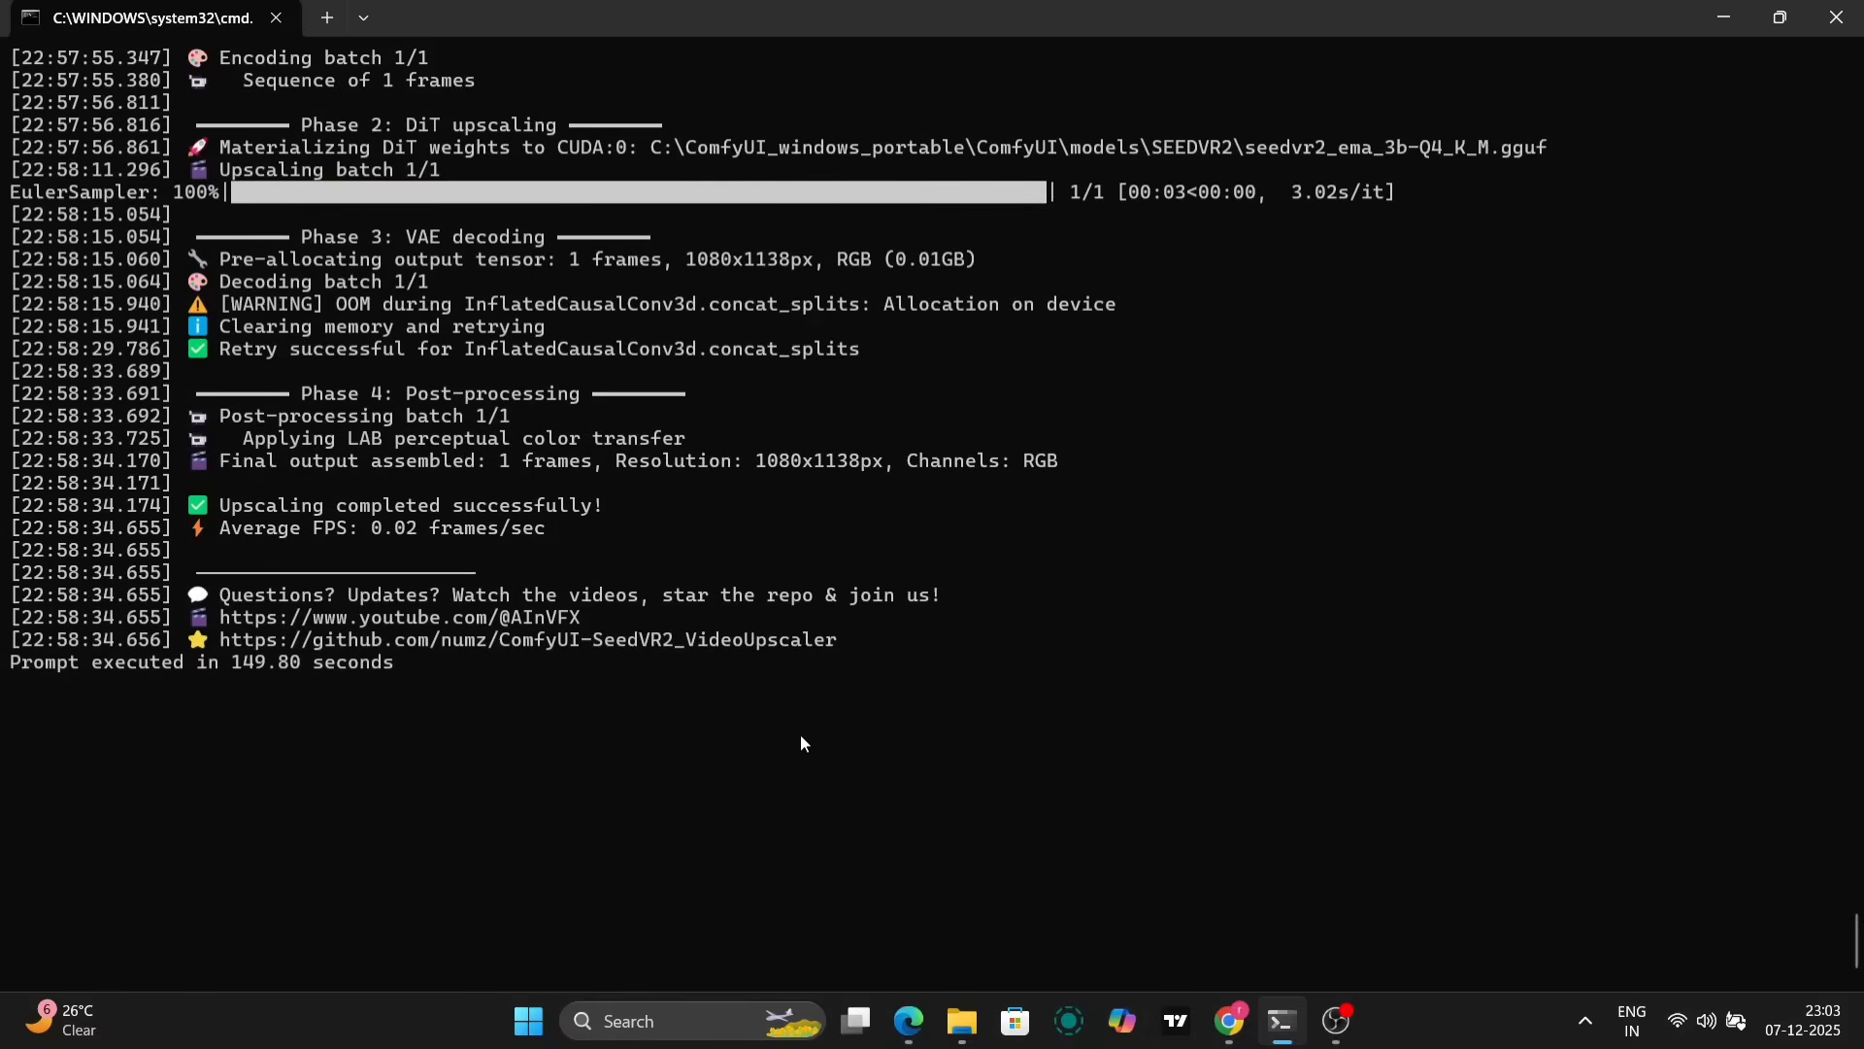
pyautogui.moveTo(402, 673); pyautogui.dragTo(250, 668)
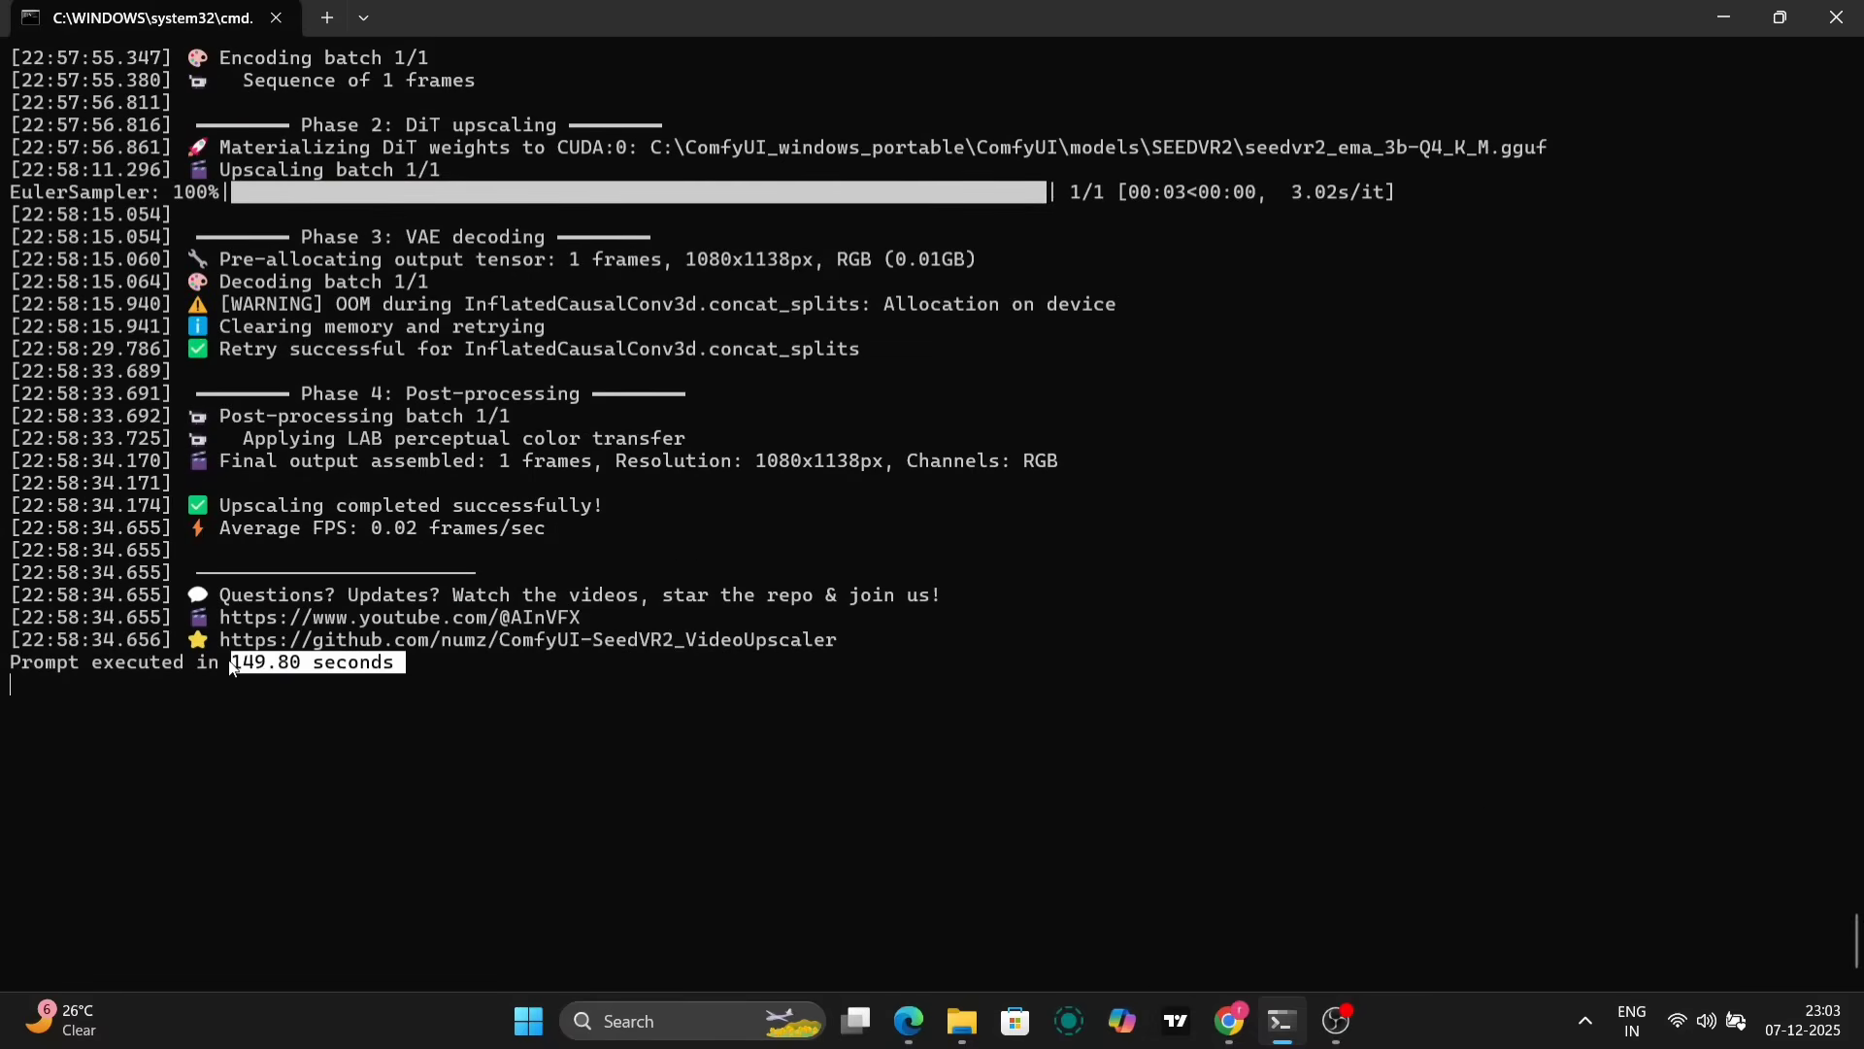
pyautogui.click(909, 1021)
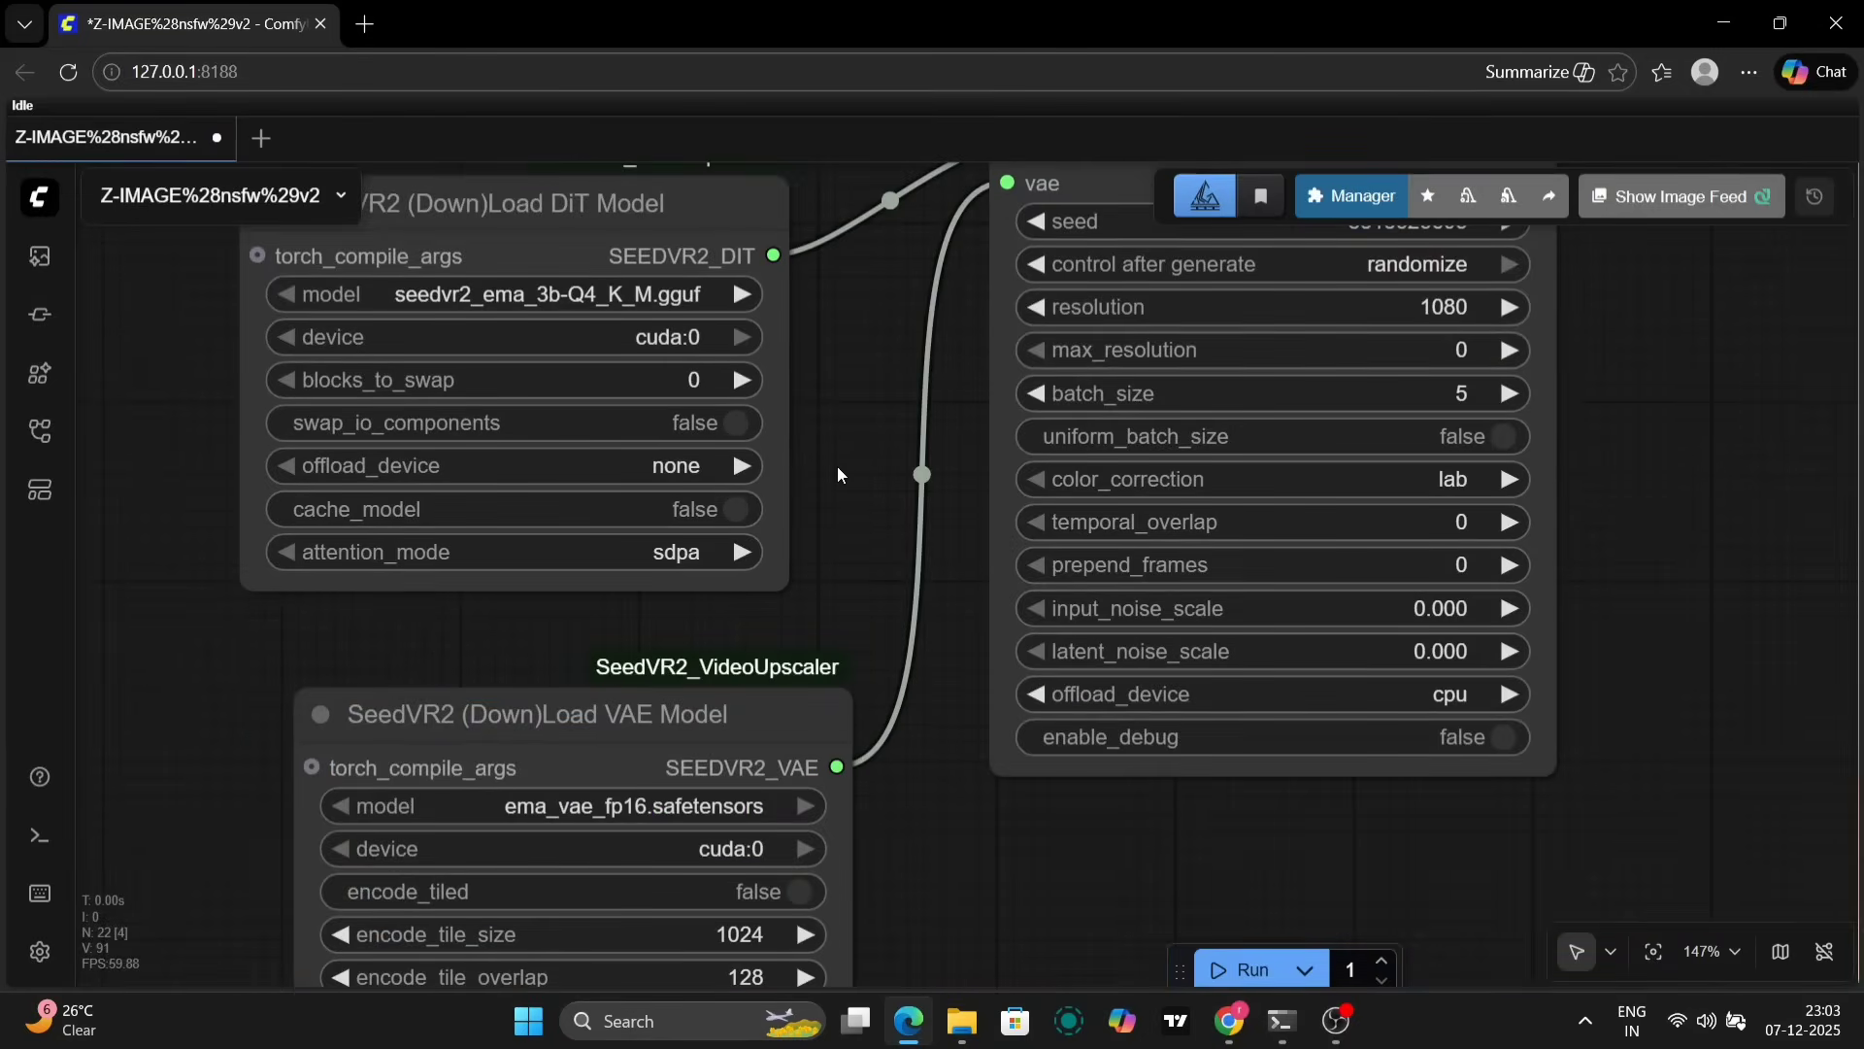
pyautogui.moveTo(837, 466); pyautogui.dragTo(675, 723)
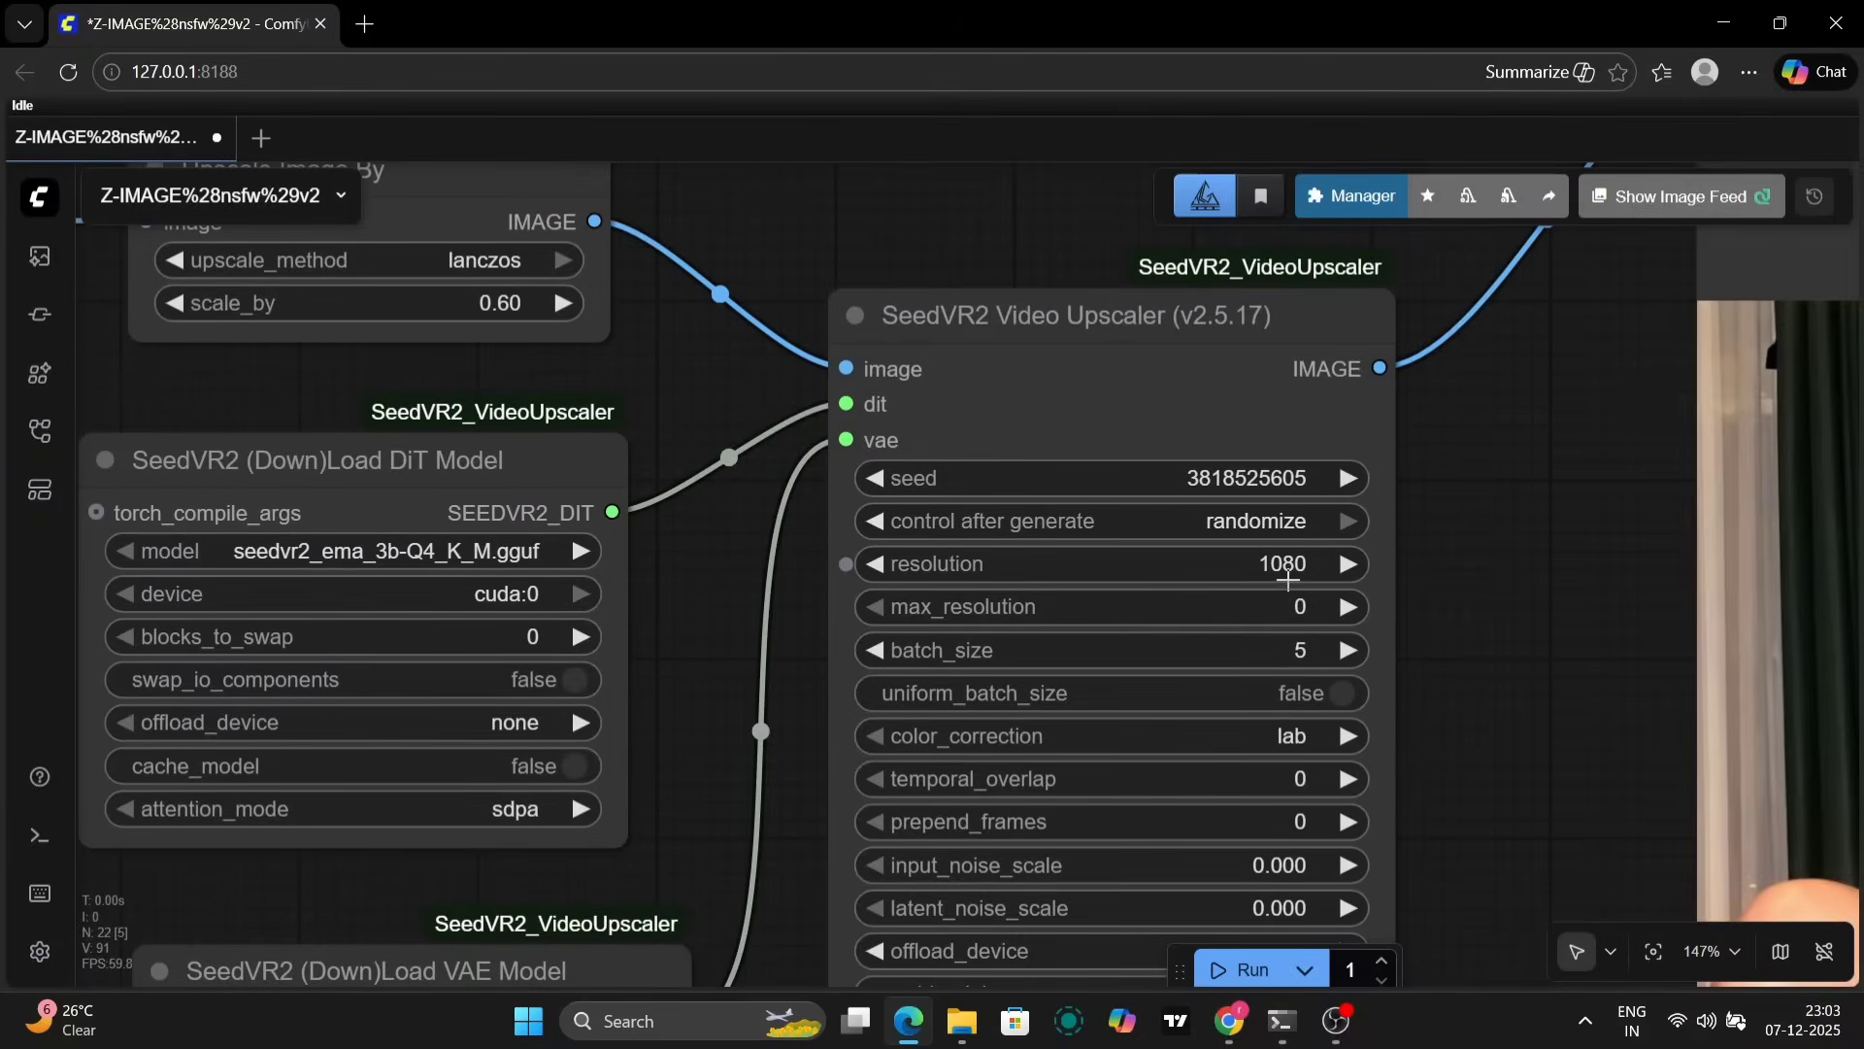
pyautogui.click(1279, 569)
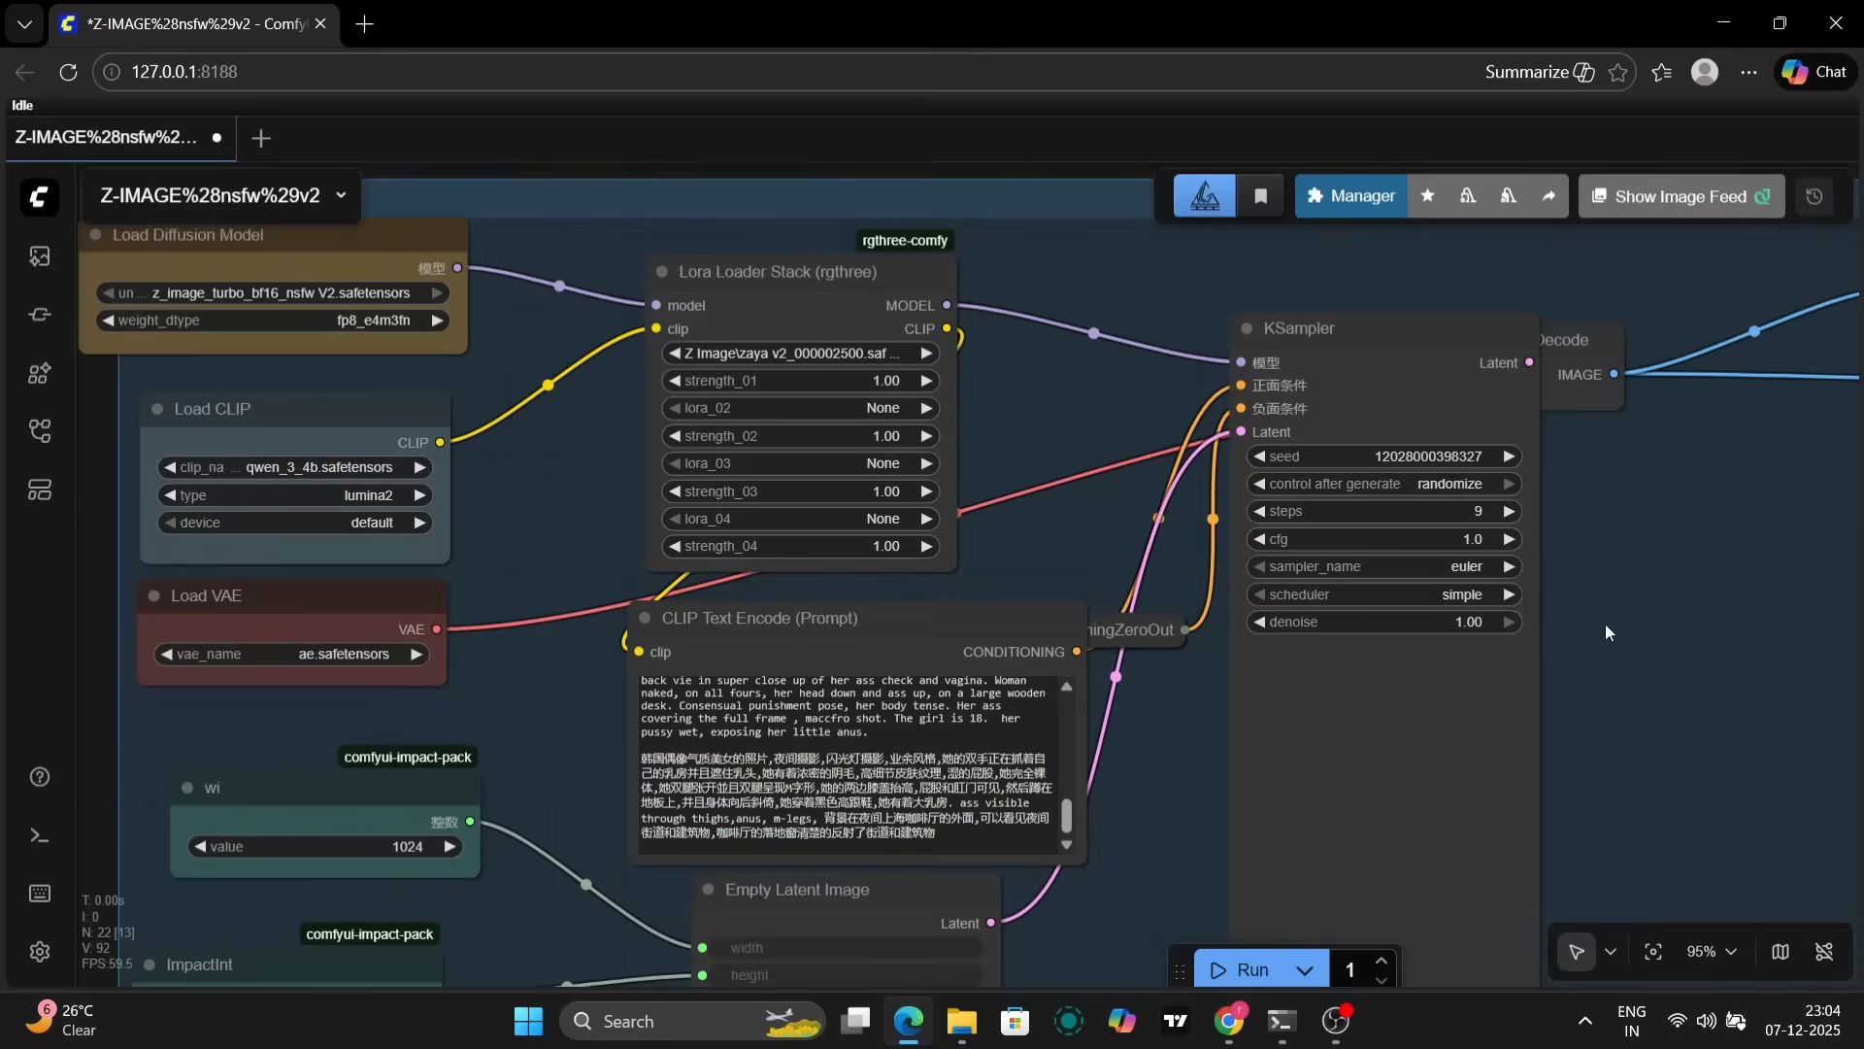
# Set KSampler to res_multistep with the beta scheduler and run the workflow.
pyautogui.click(1431, 566)
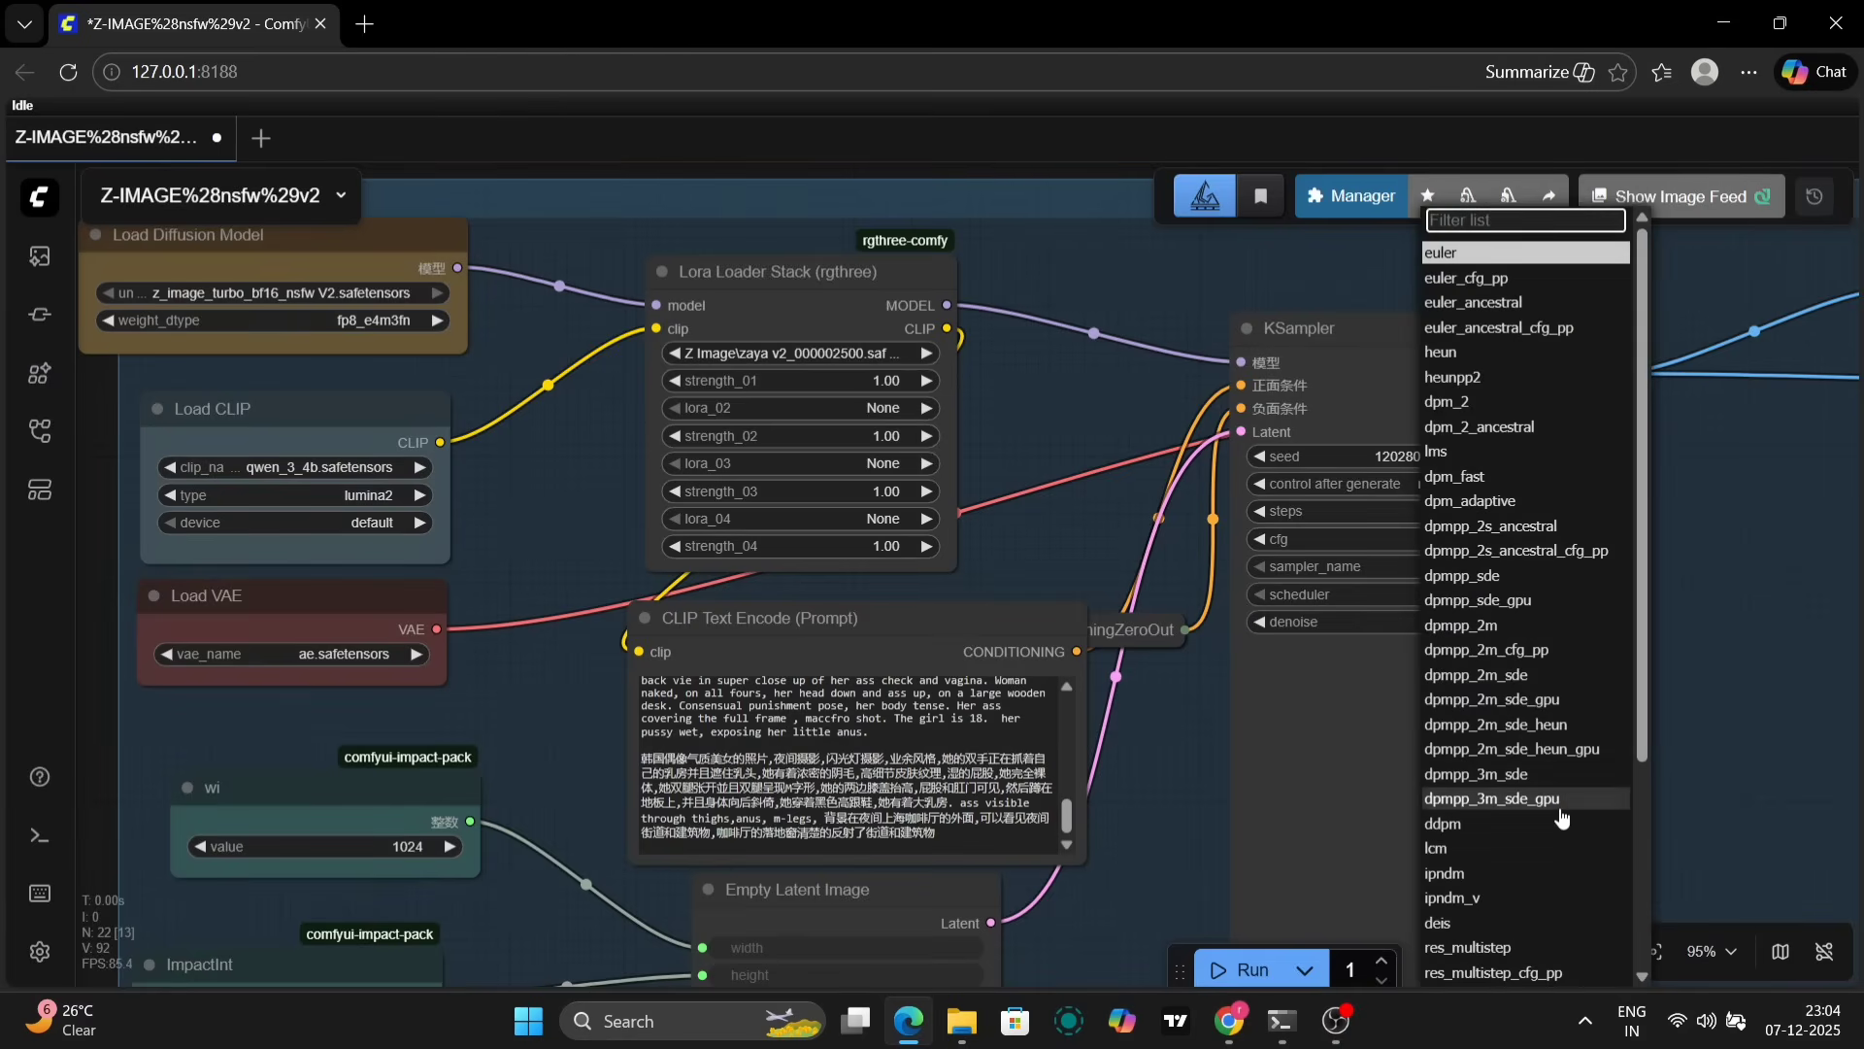
pyautogui.scroll(-3, 1560, 819)
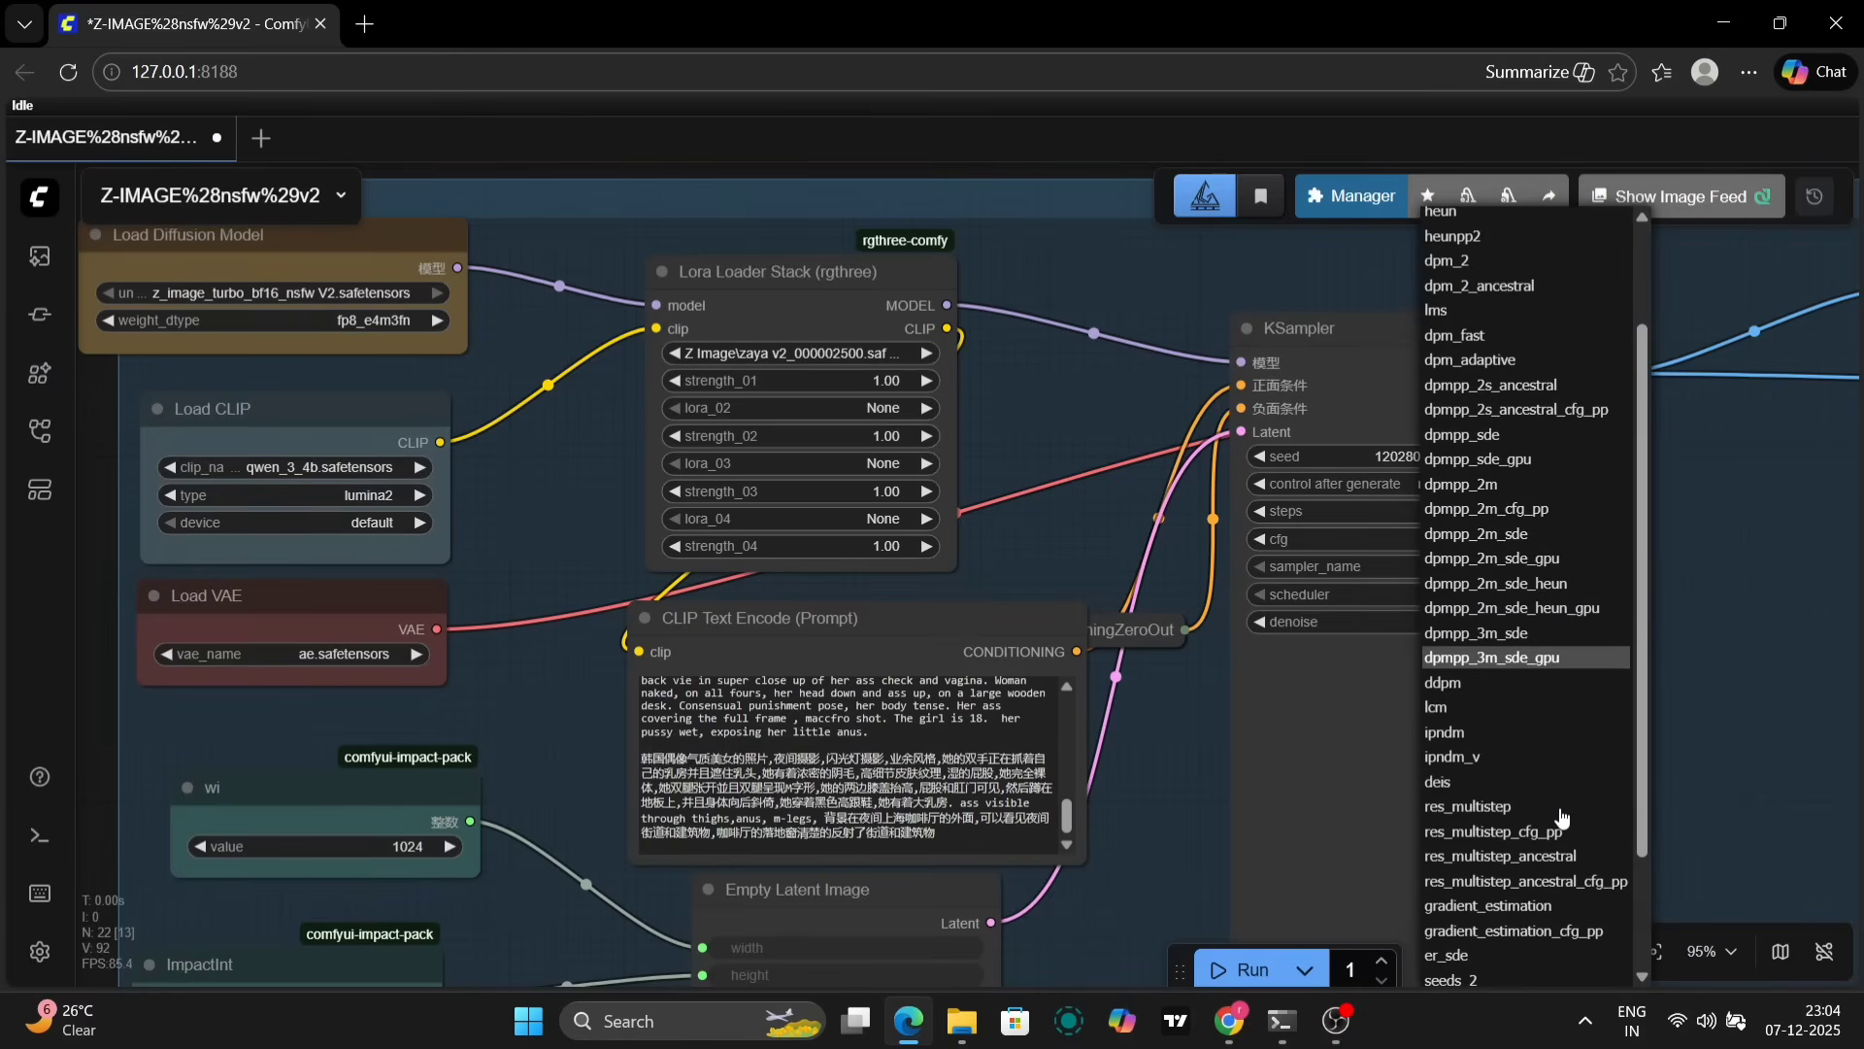
pyautogui.scroll(-1, 1554, 816)
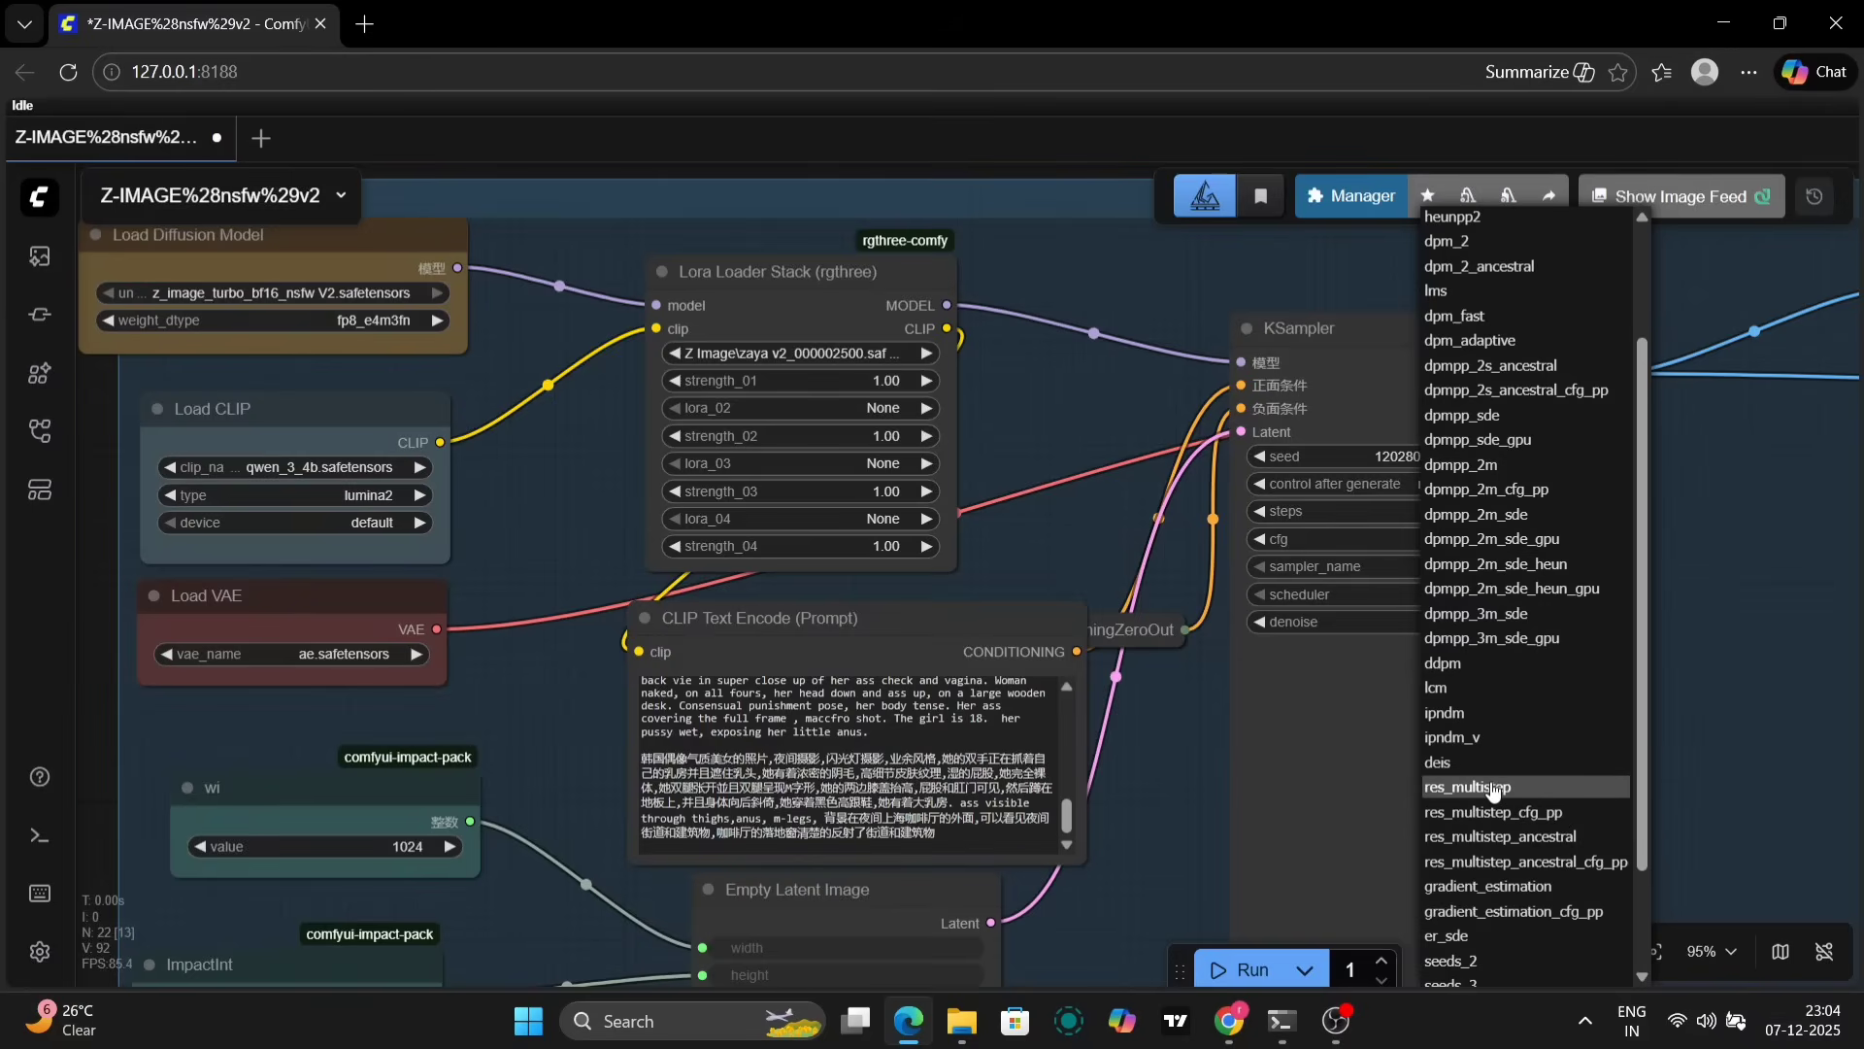
pyautogui.press('Escape')
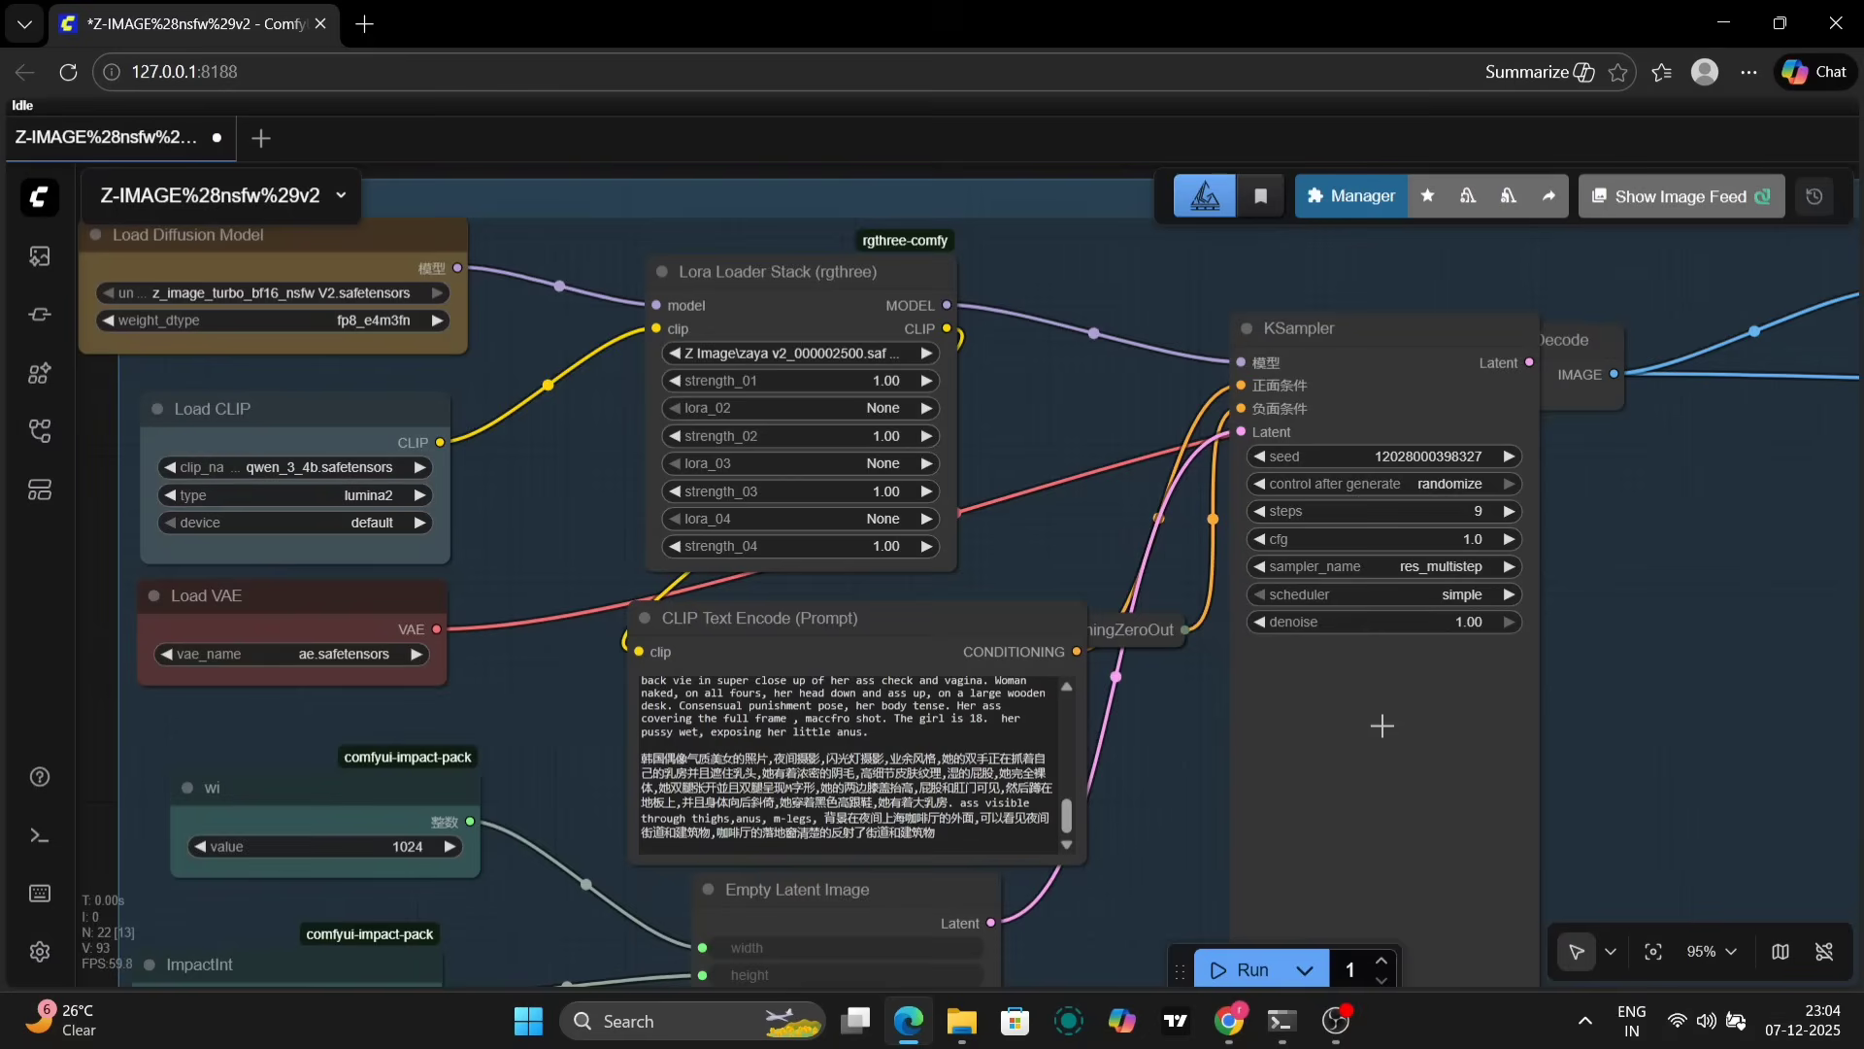
pyautogui.click(1419, 601)
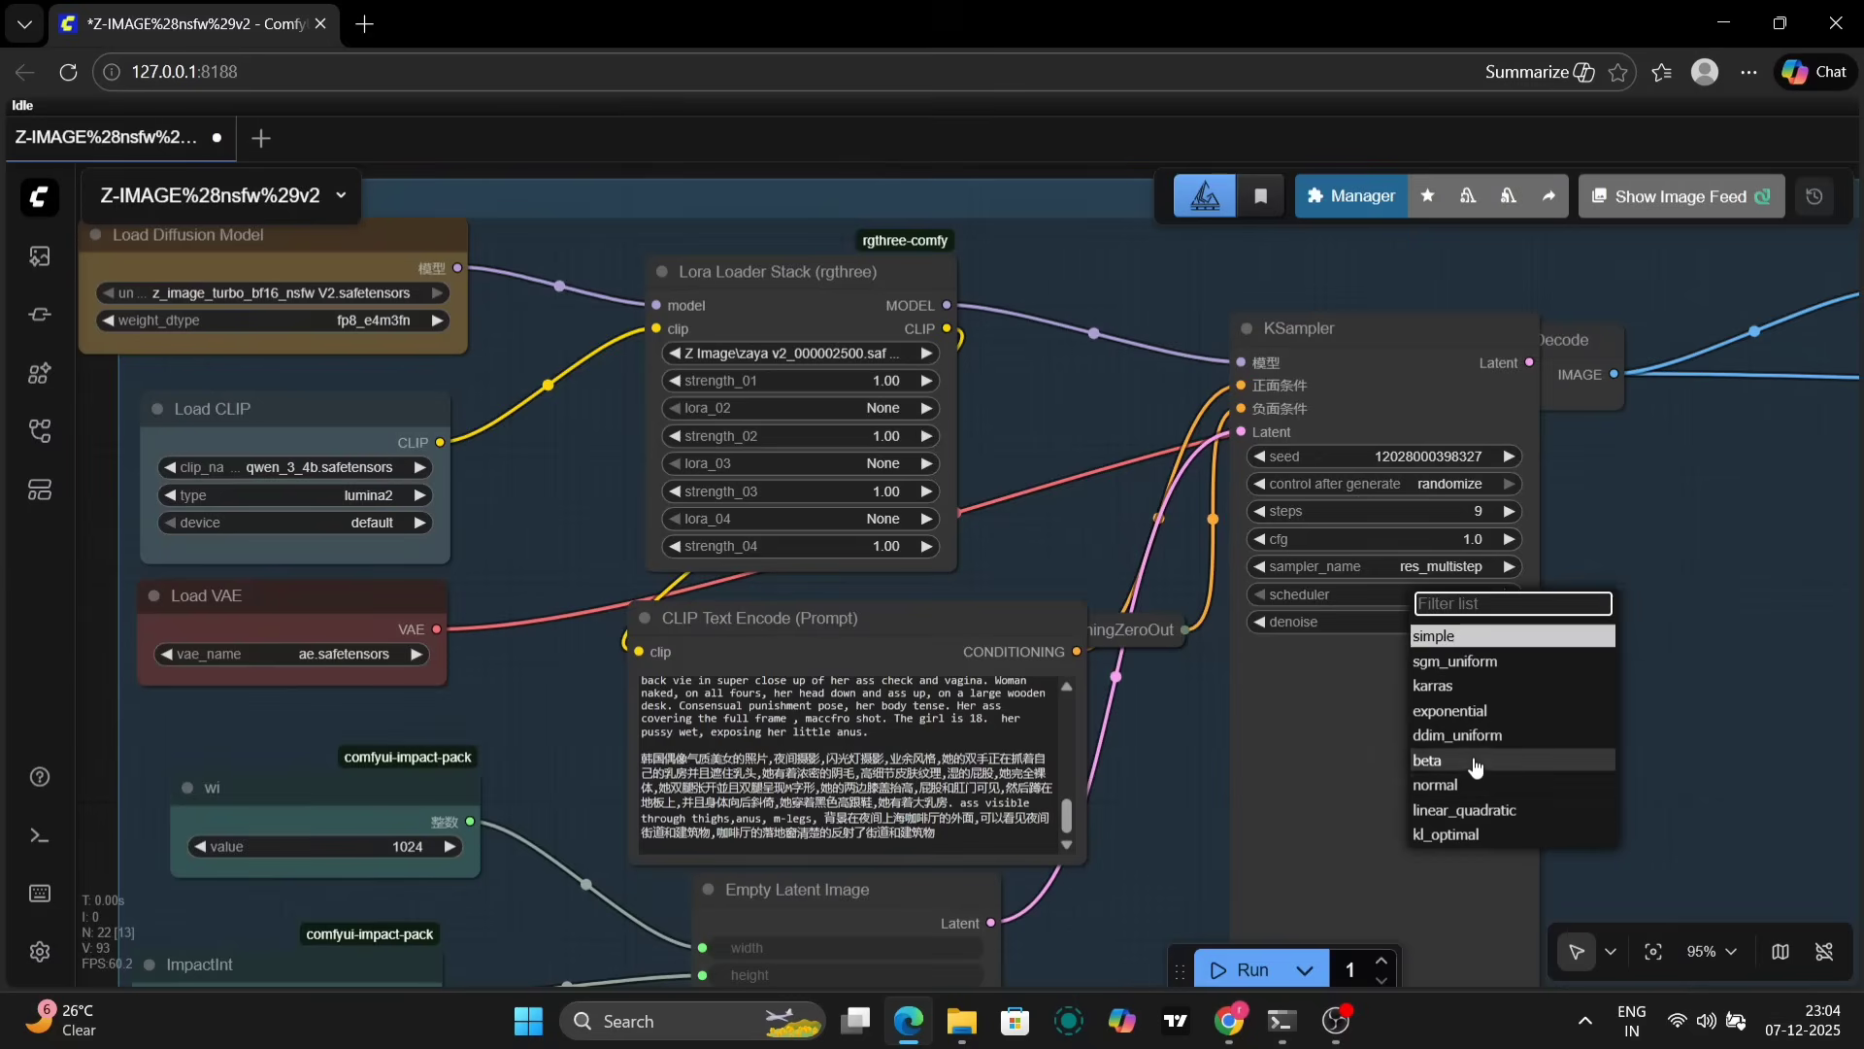
pyautogui.press('Escape')
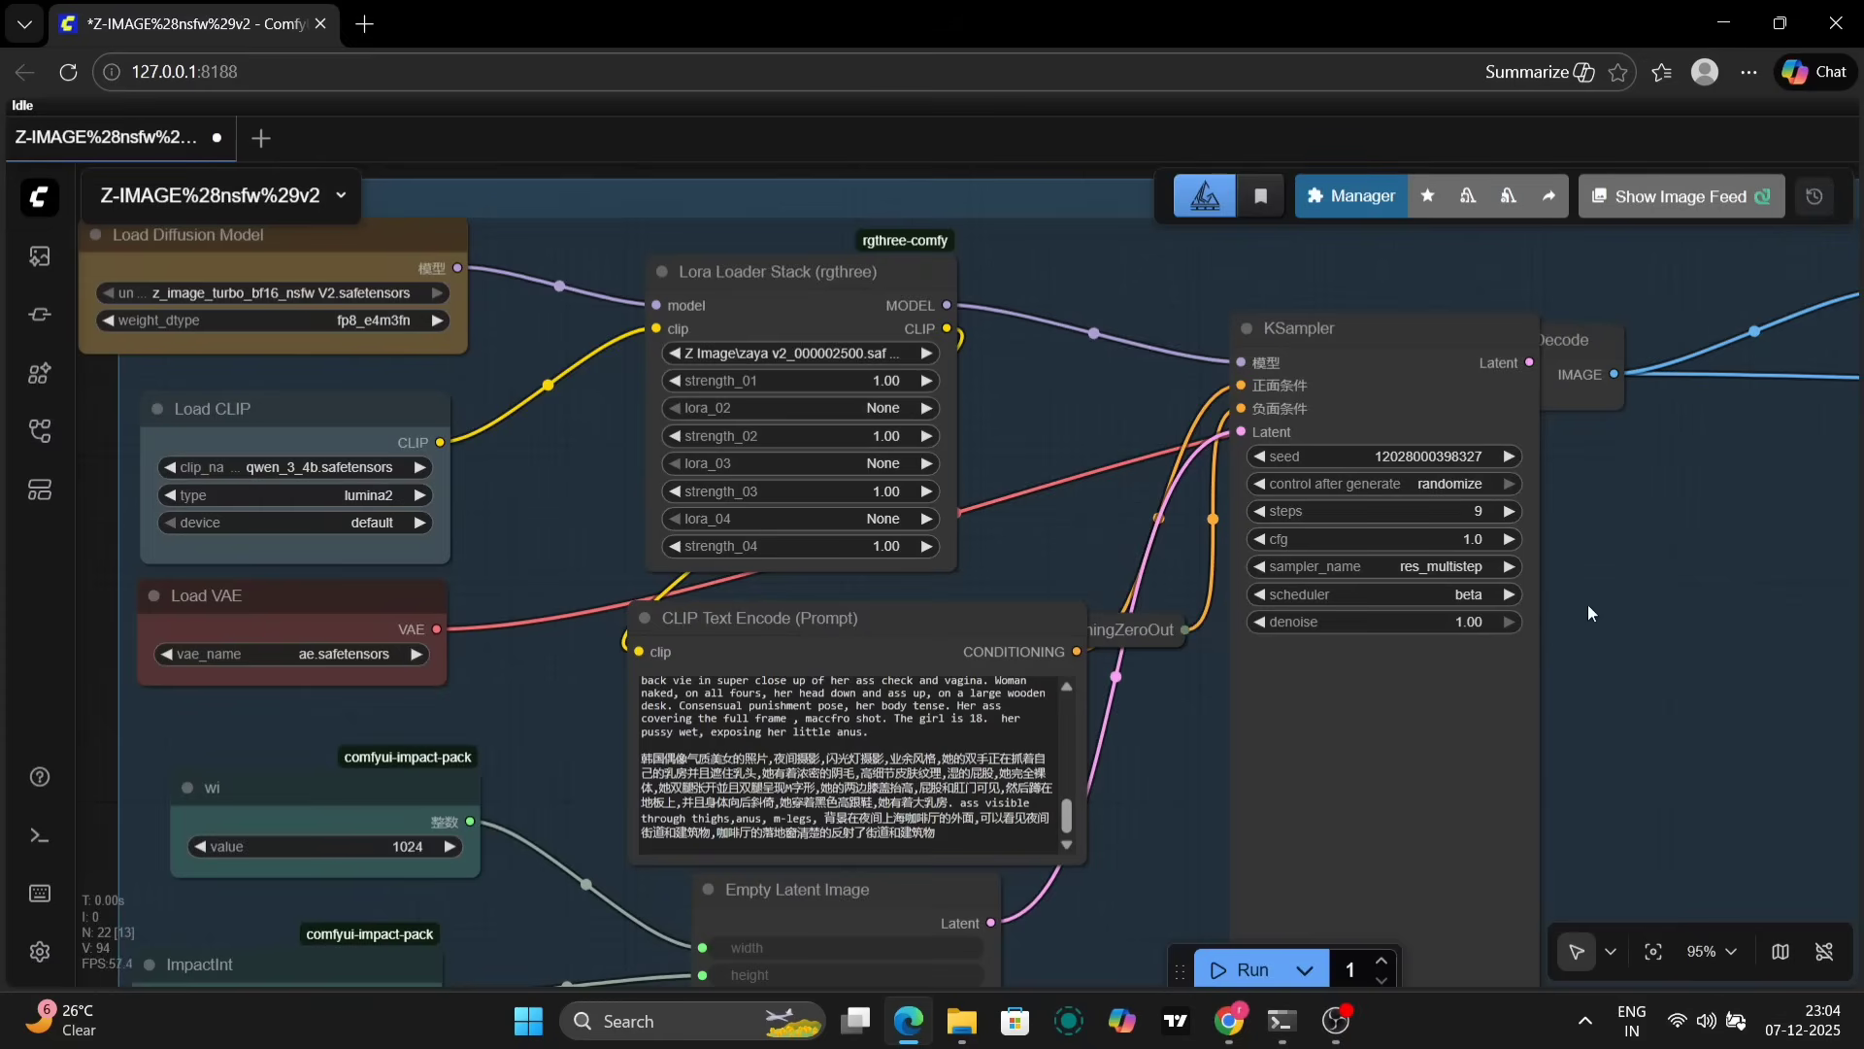
pyautogui.click(1233, 971)
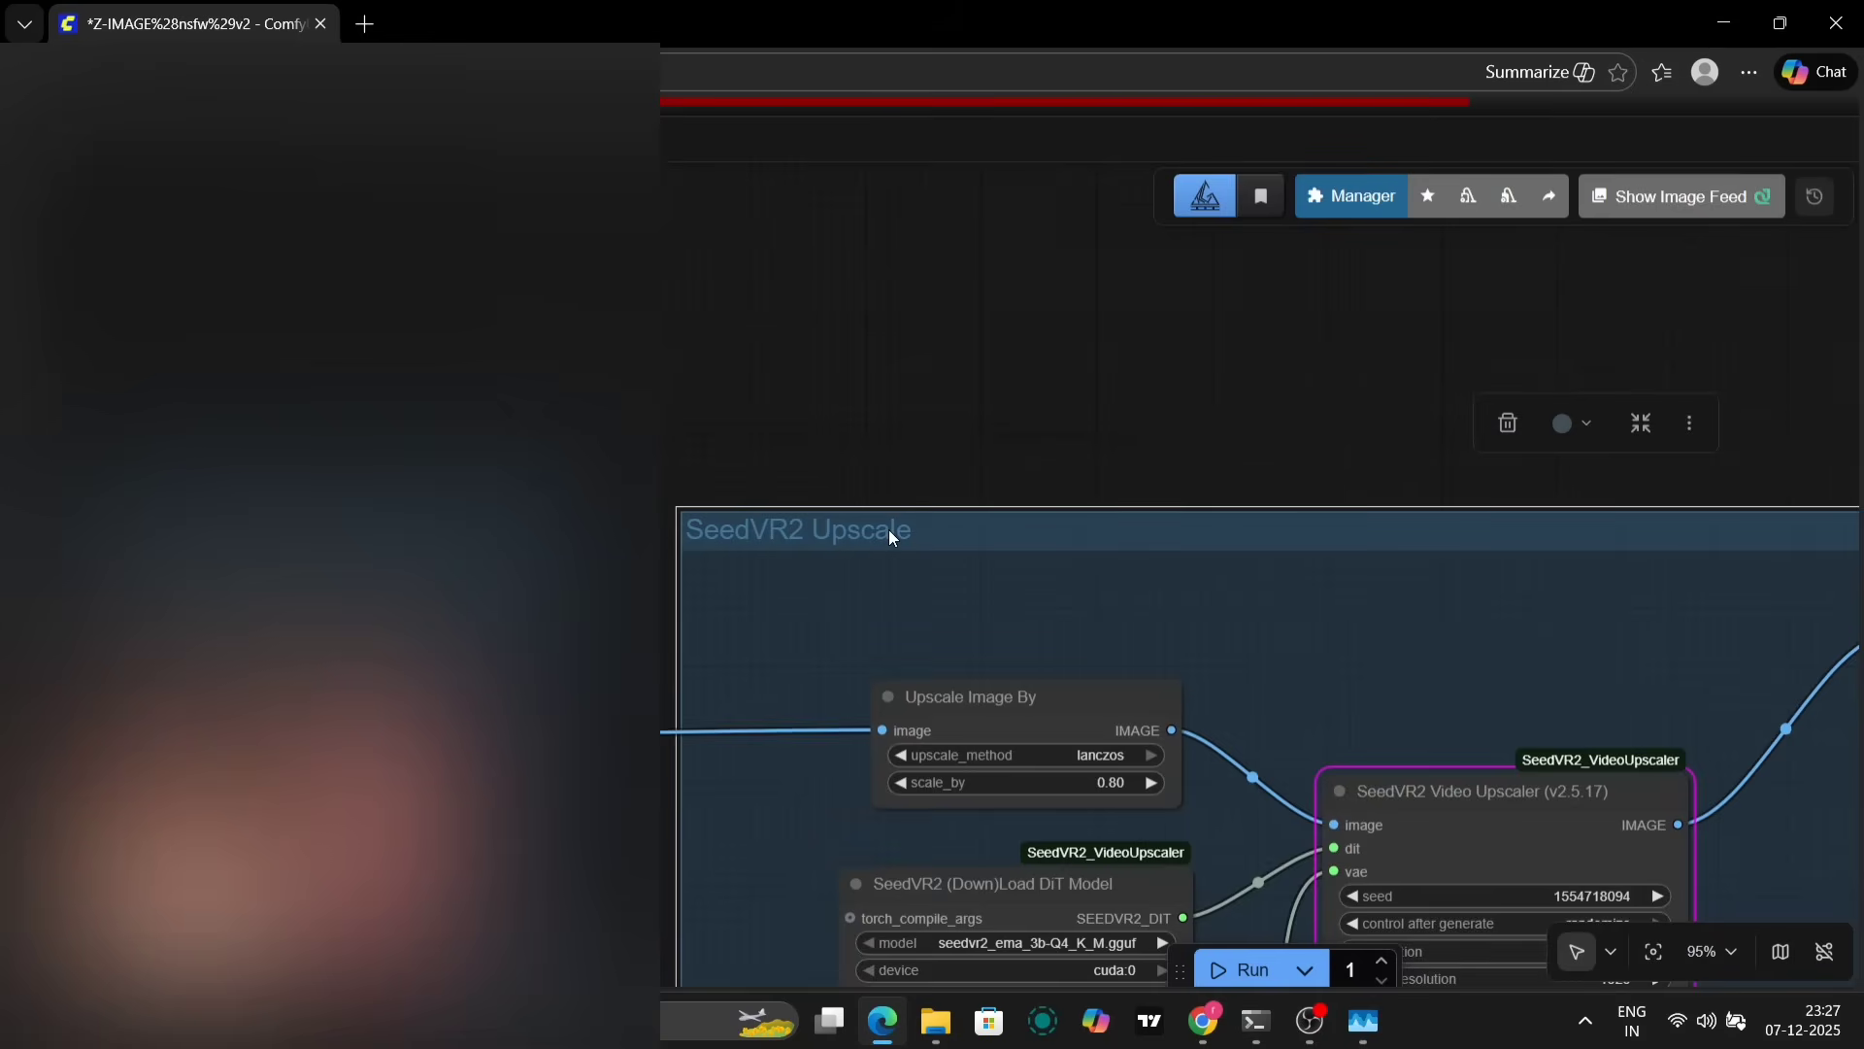
# Rename the group to 'SeedVR2 Upscaler' and link an output into the Upscale group's lower node.
pyautogui.doubleClick(916, 530)
pyautogui.click(944, 531)
pyautogui.write('r')
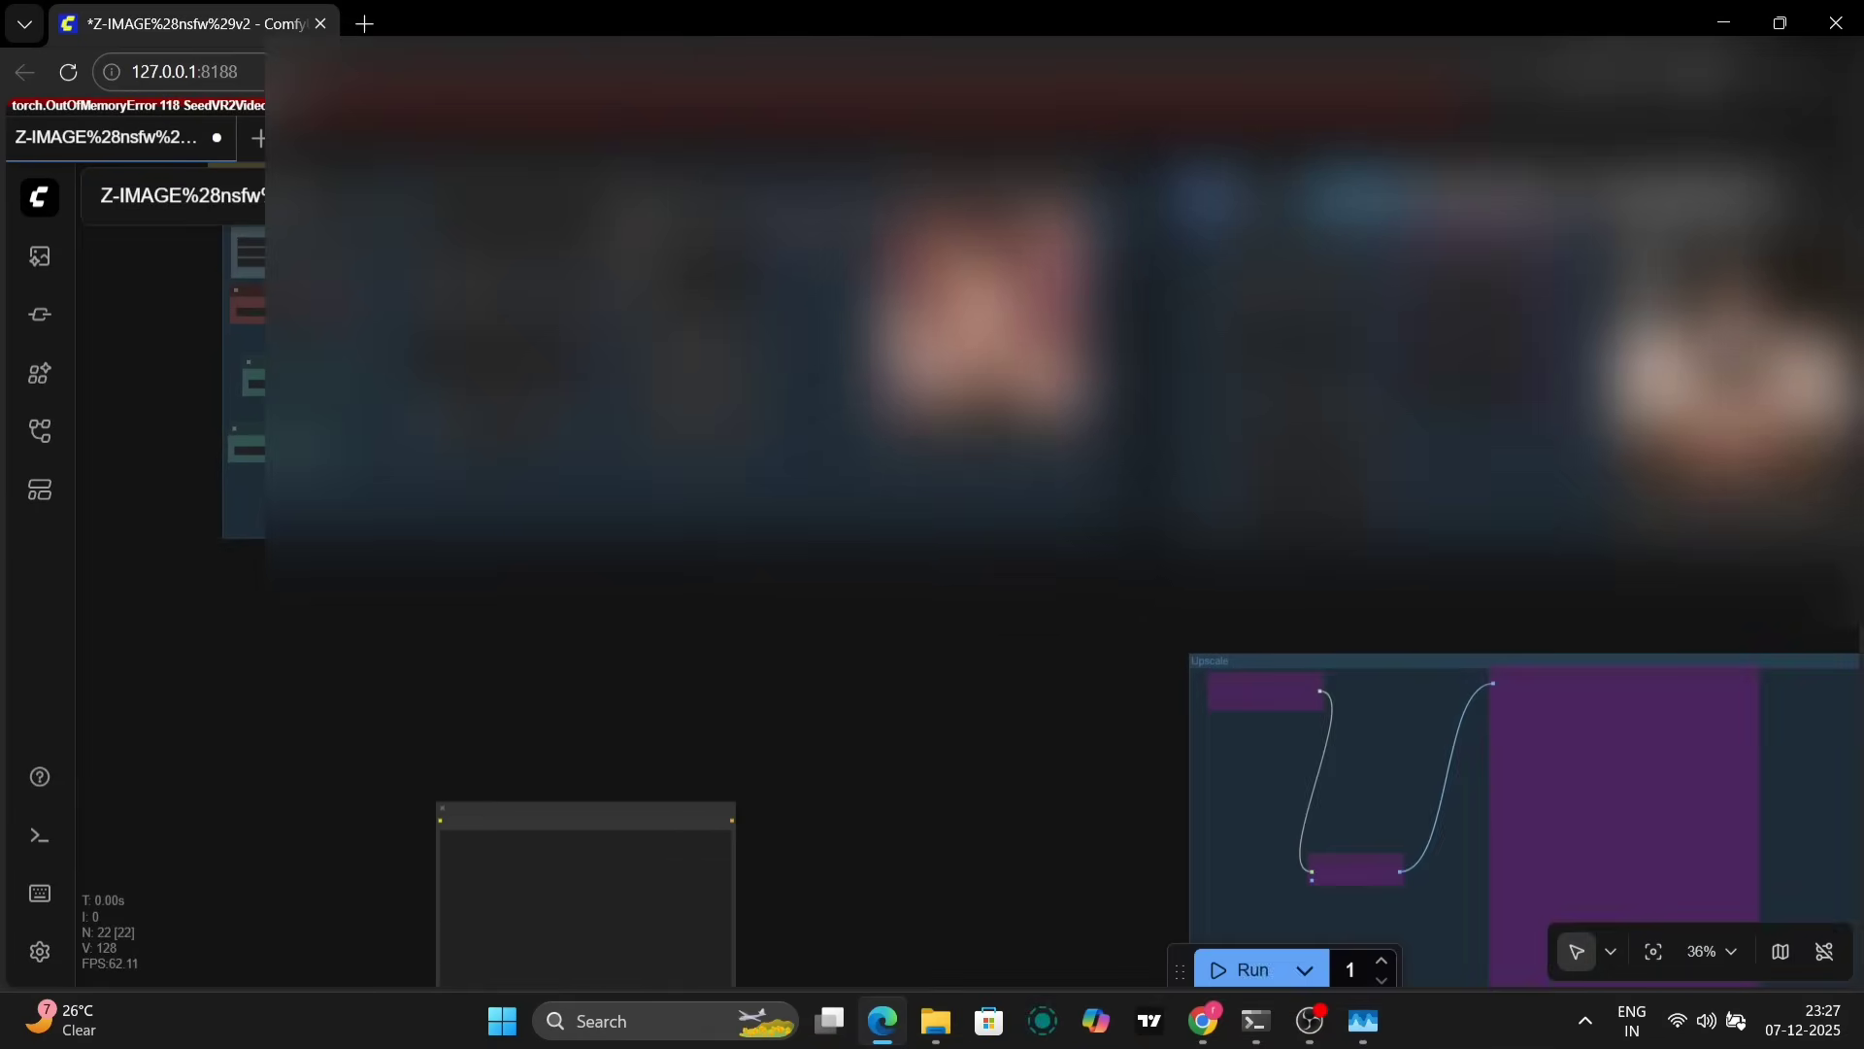
pyautogui.moveTo(1194, 627); pyautogui.dragTo(1317, 883)
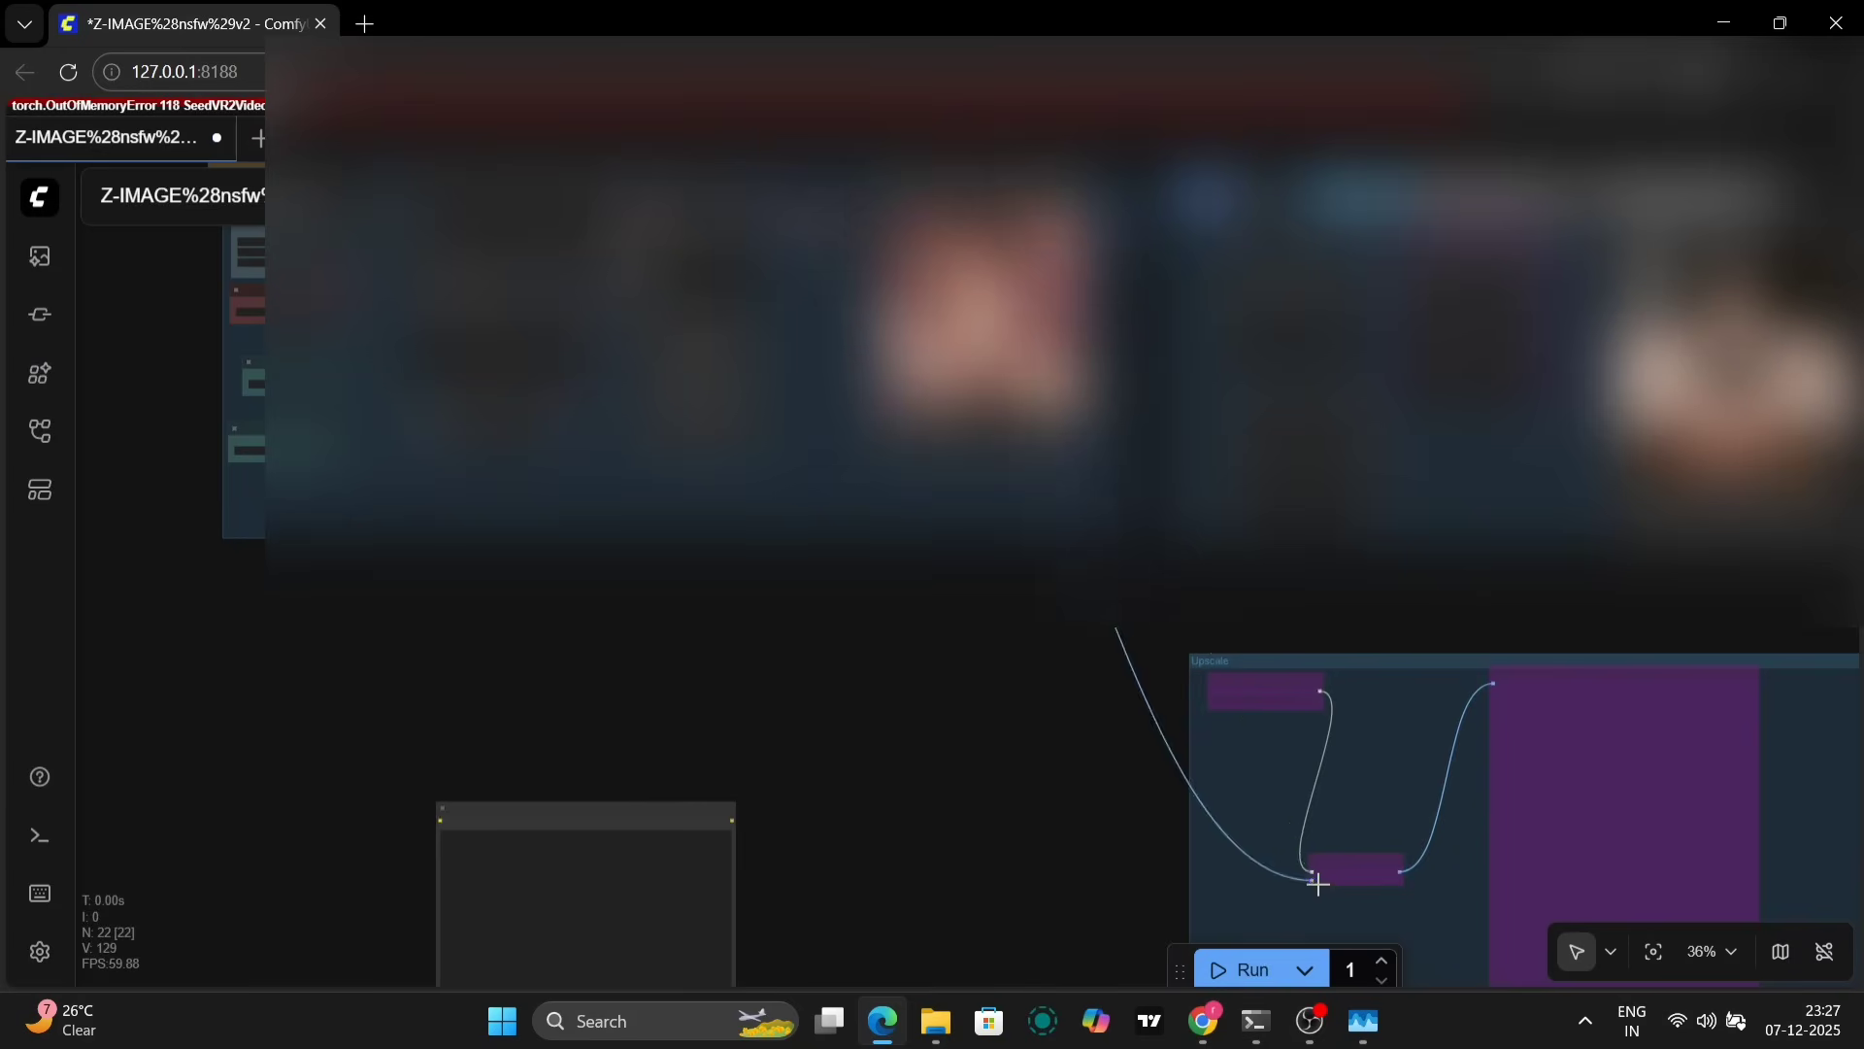
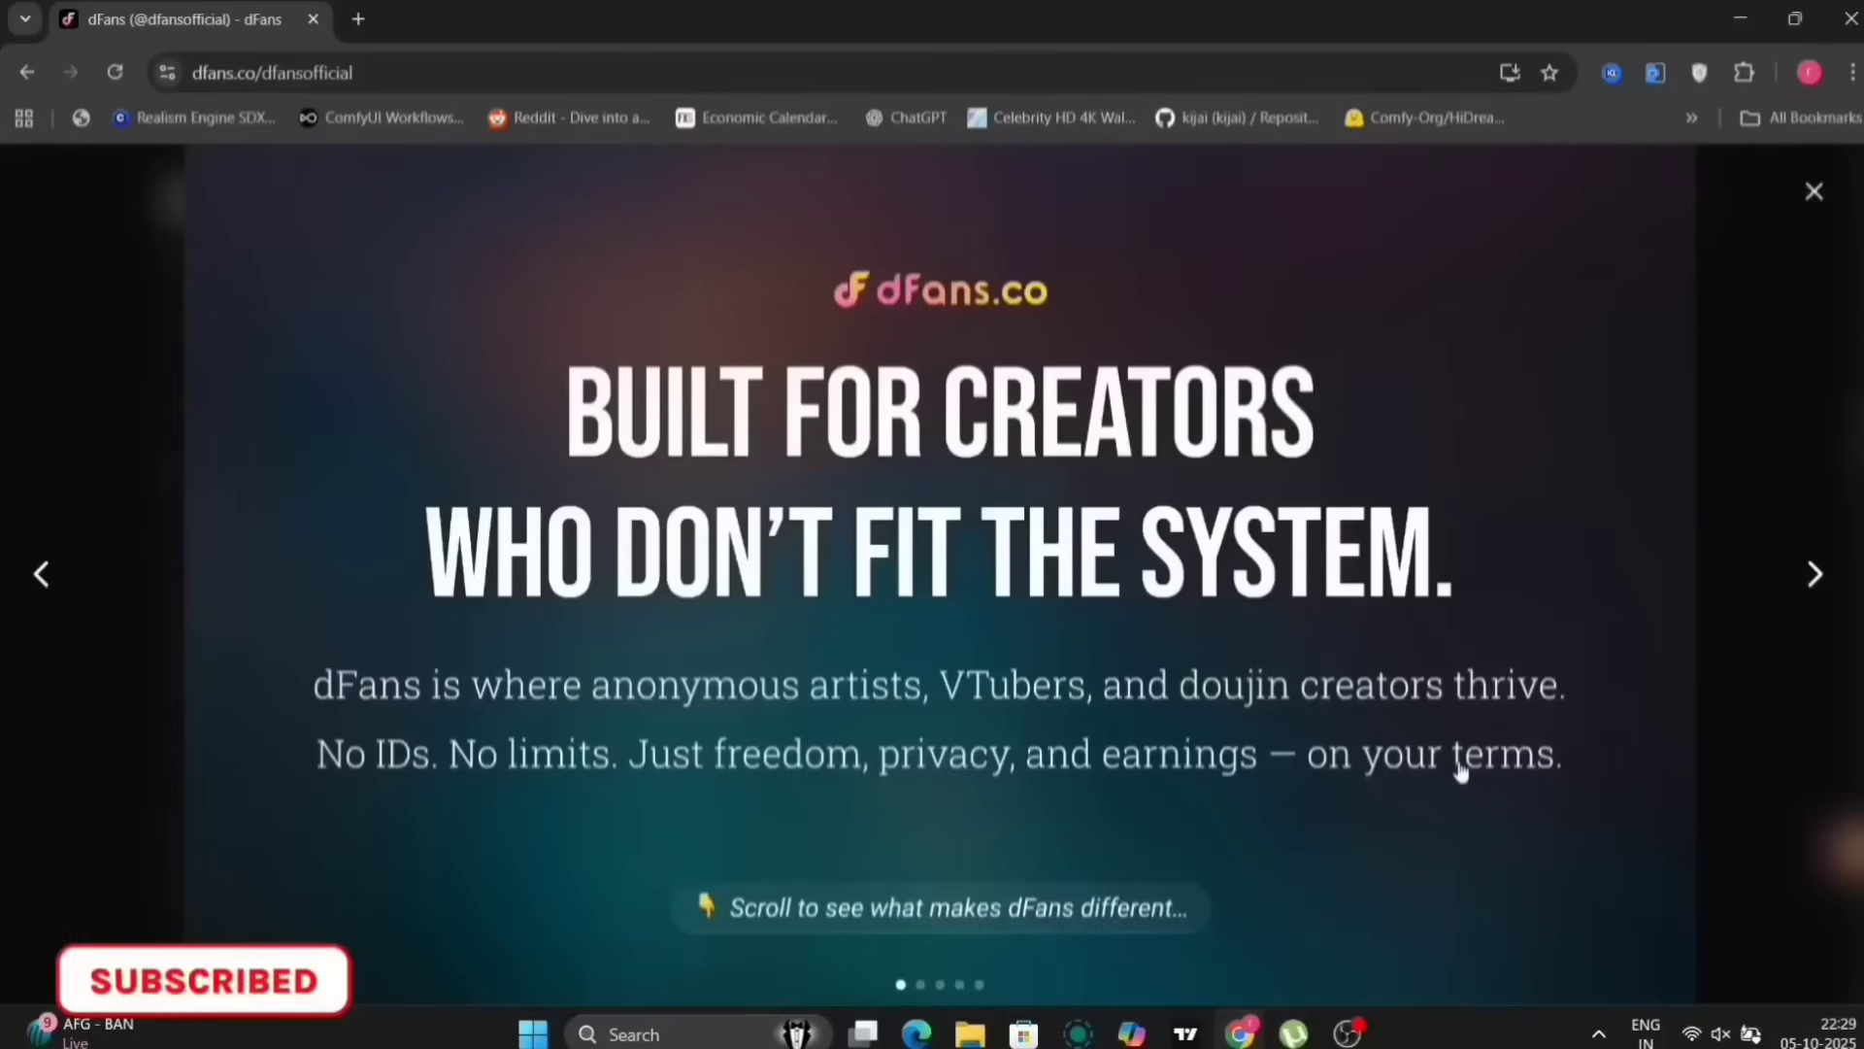
# Step through all the promo slideshow slides, then close the full-screen viewer.
pyautogui.click(1813, 576)
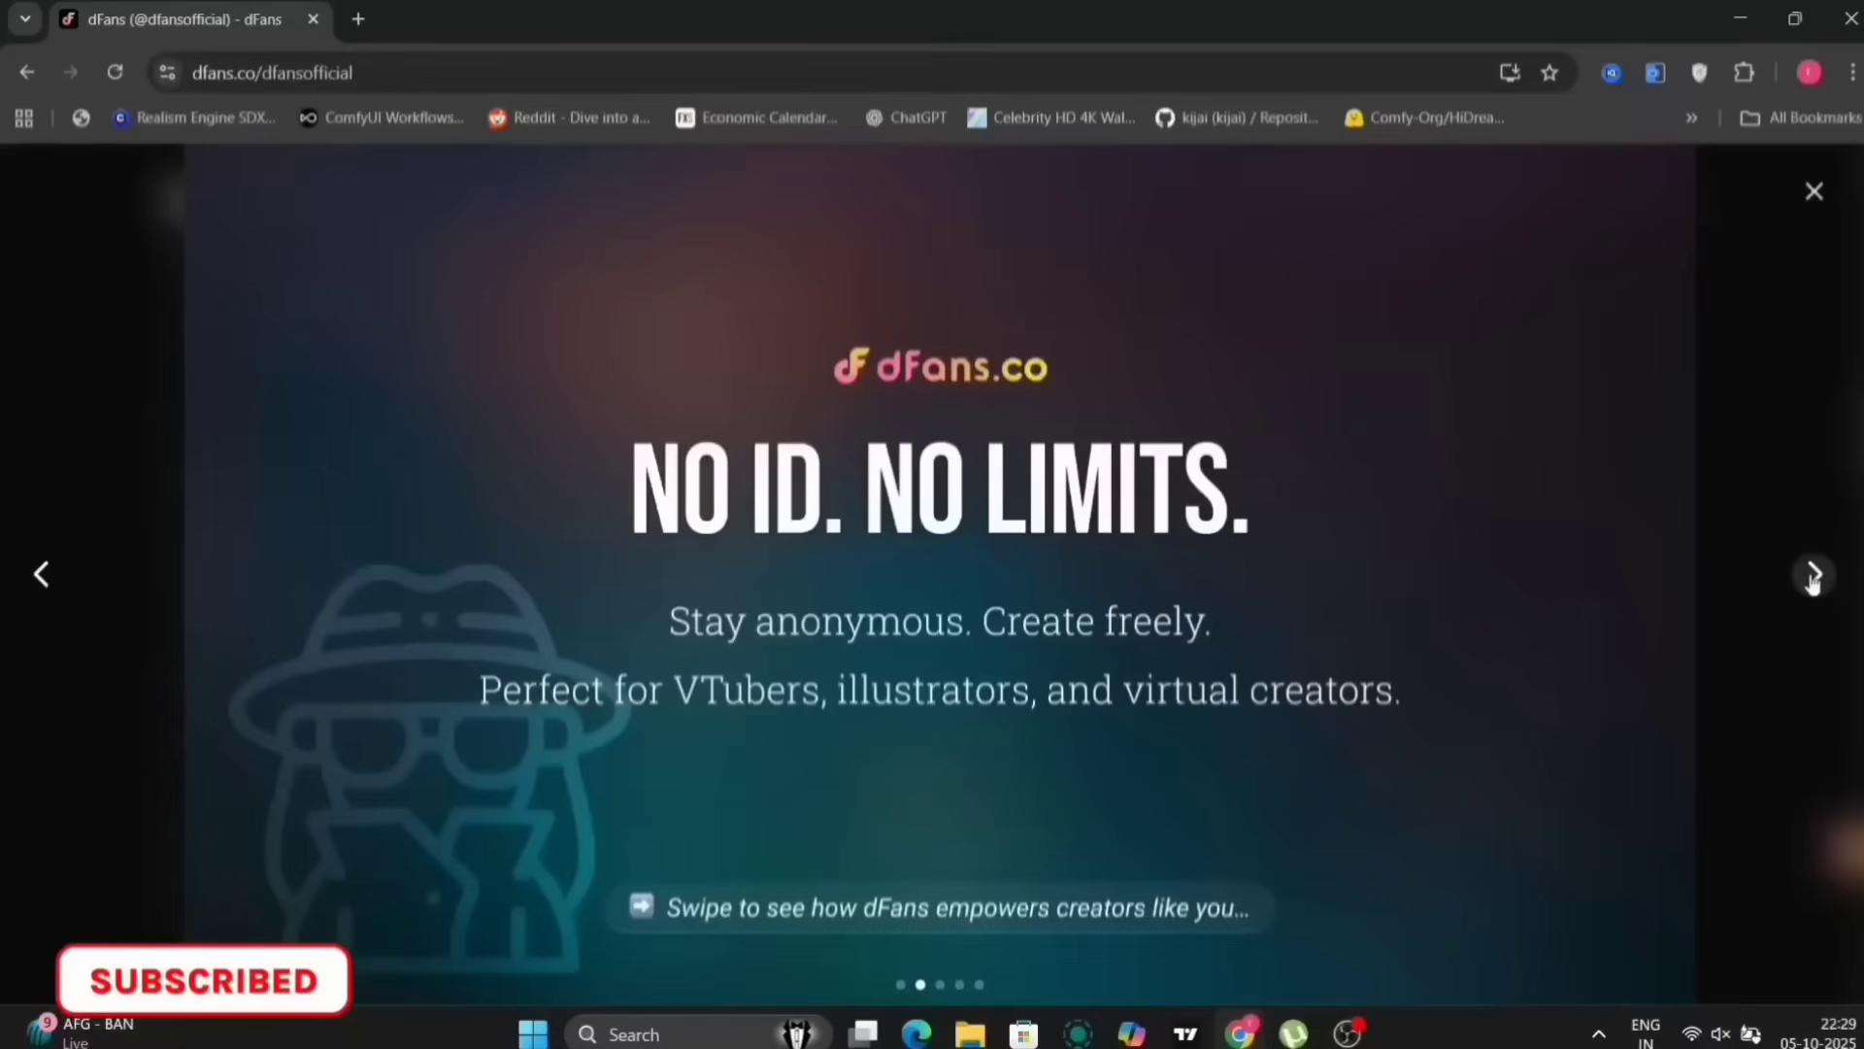
pyautogui.click(1813, 576)
pyautogui.click(1813, 576)
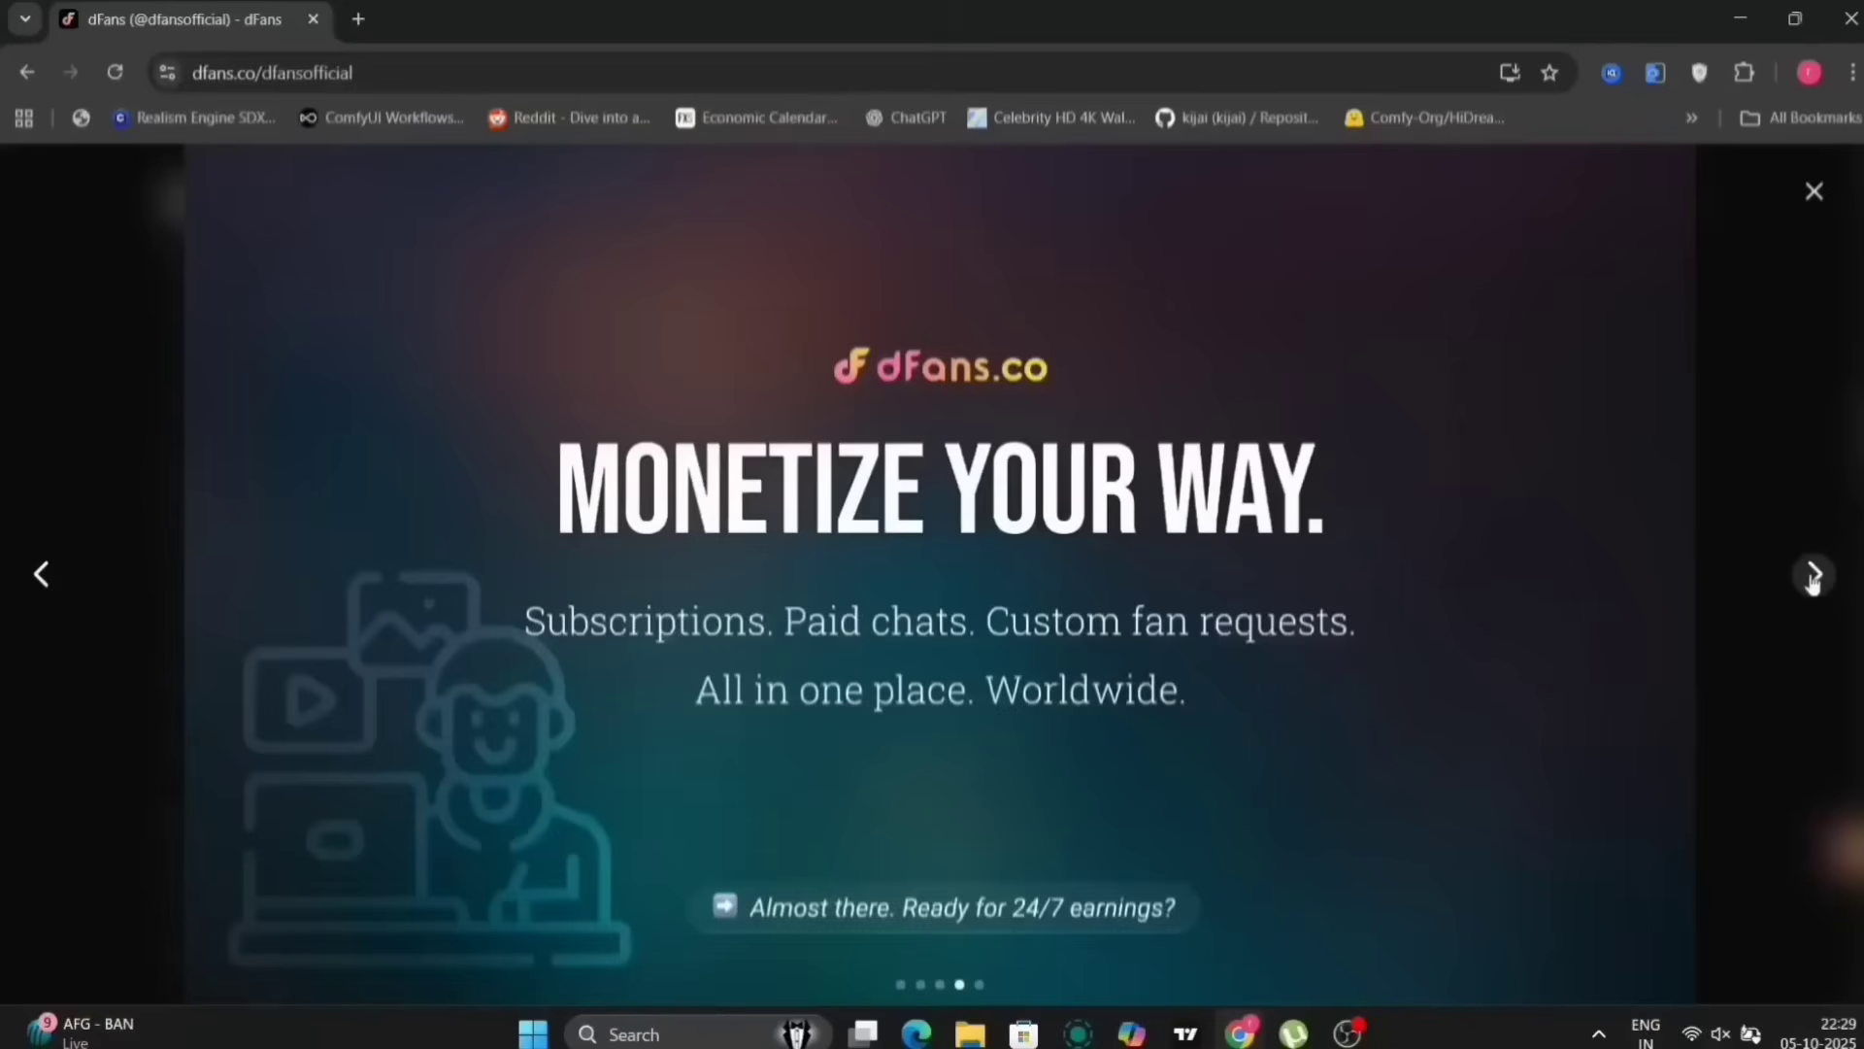
pyautogui.click(1813, 575)
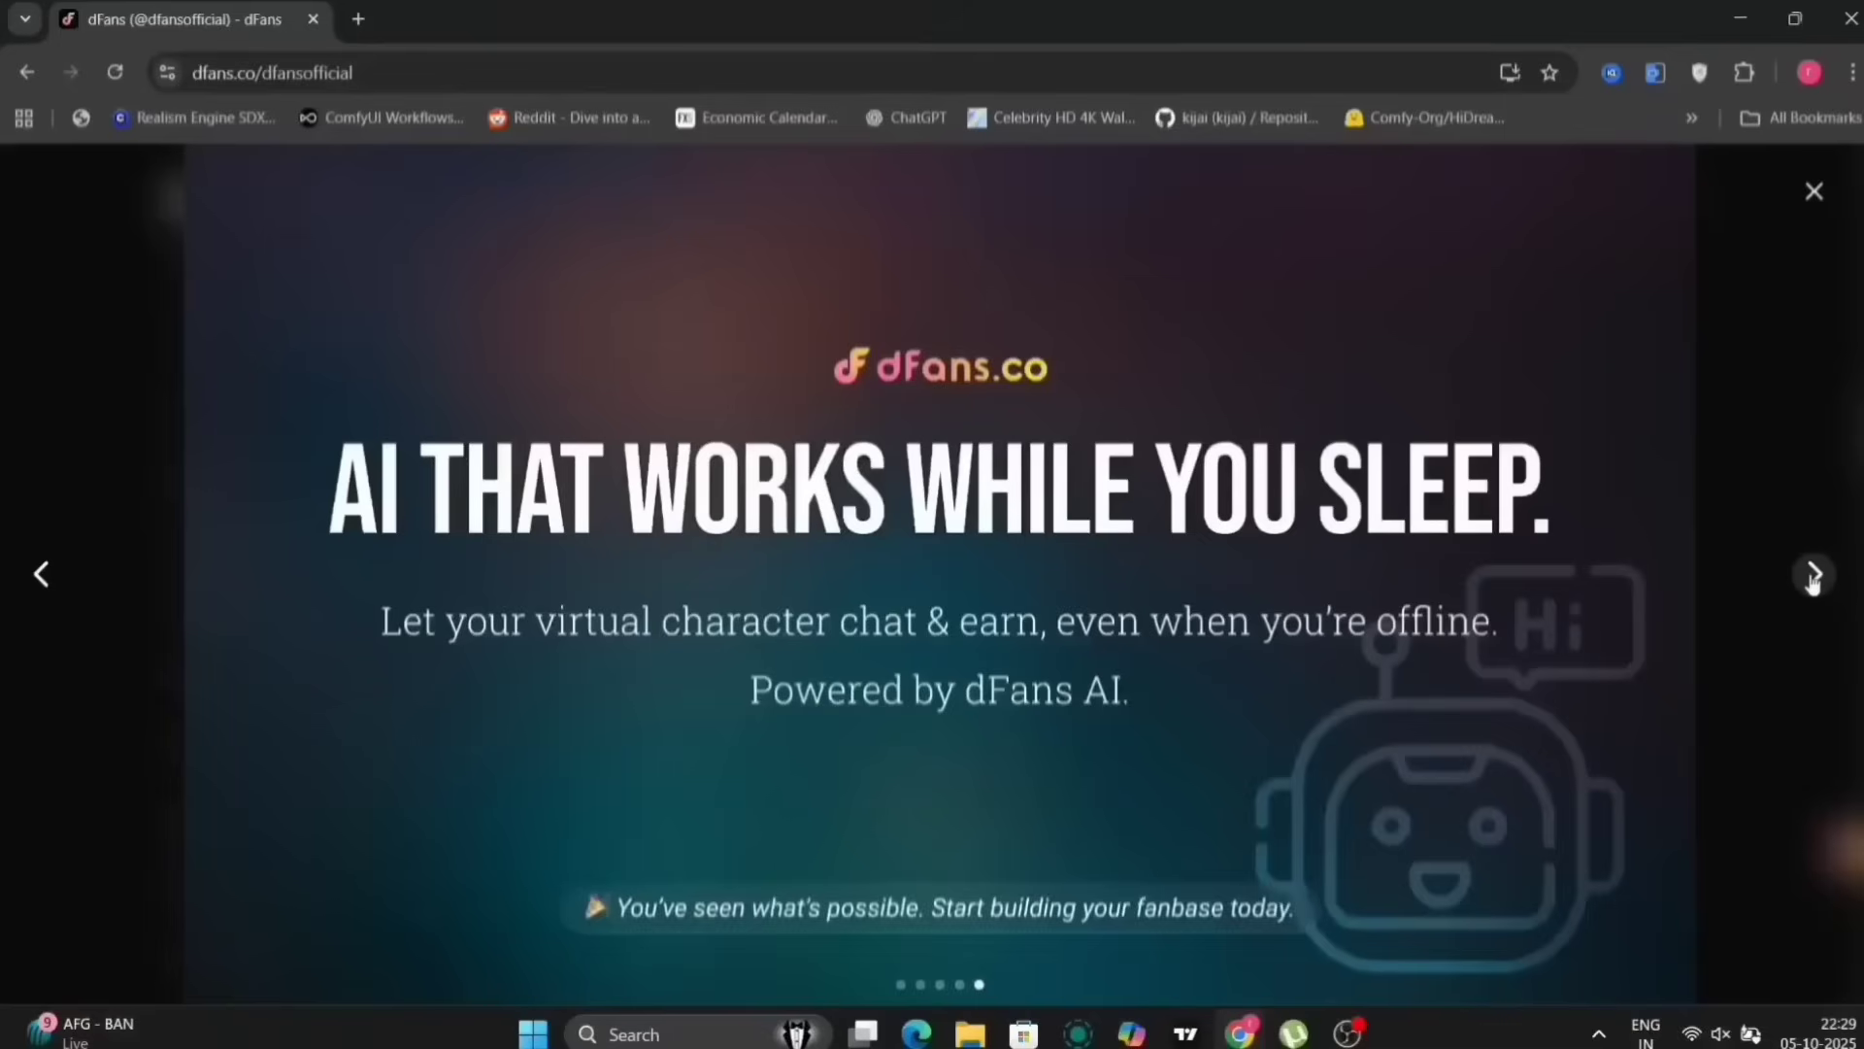
pyautogui.click(1812, 576)
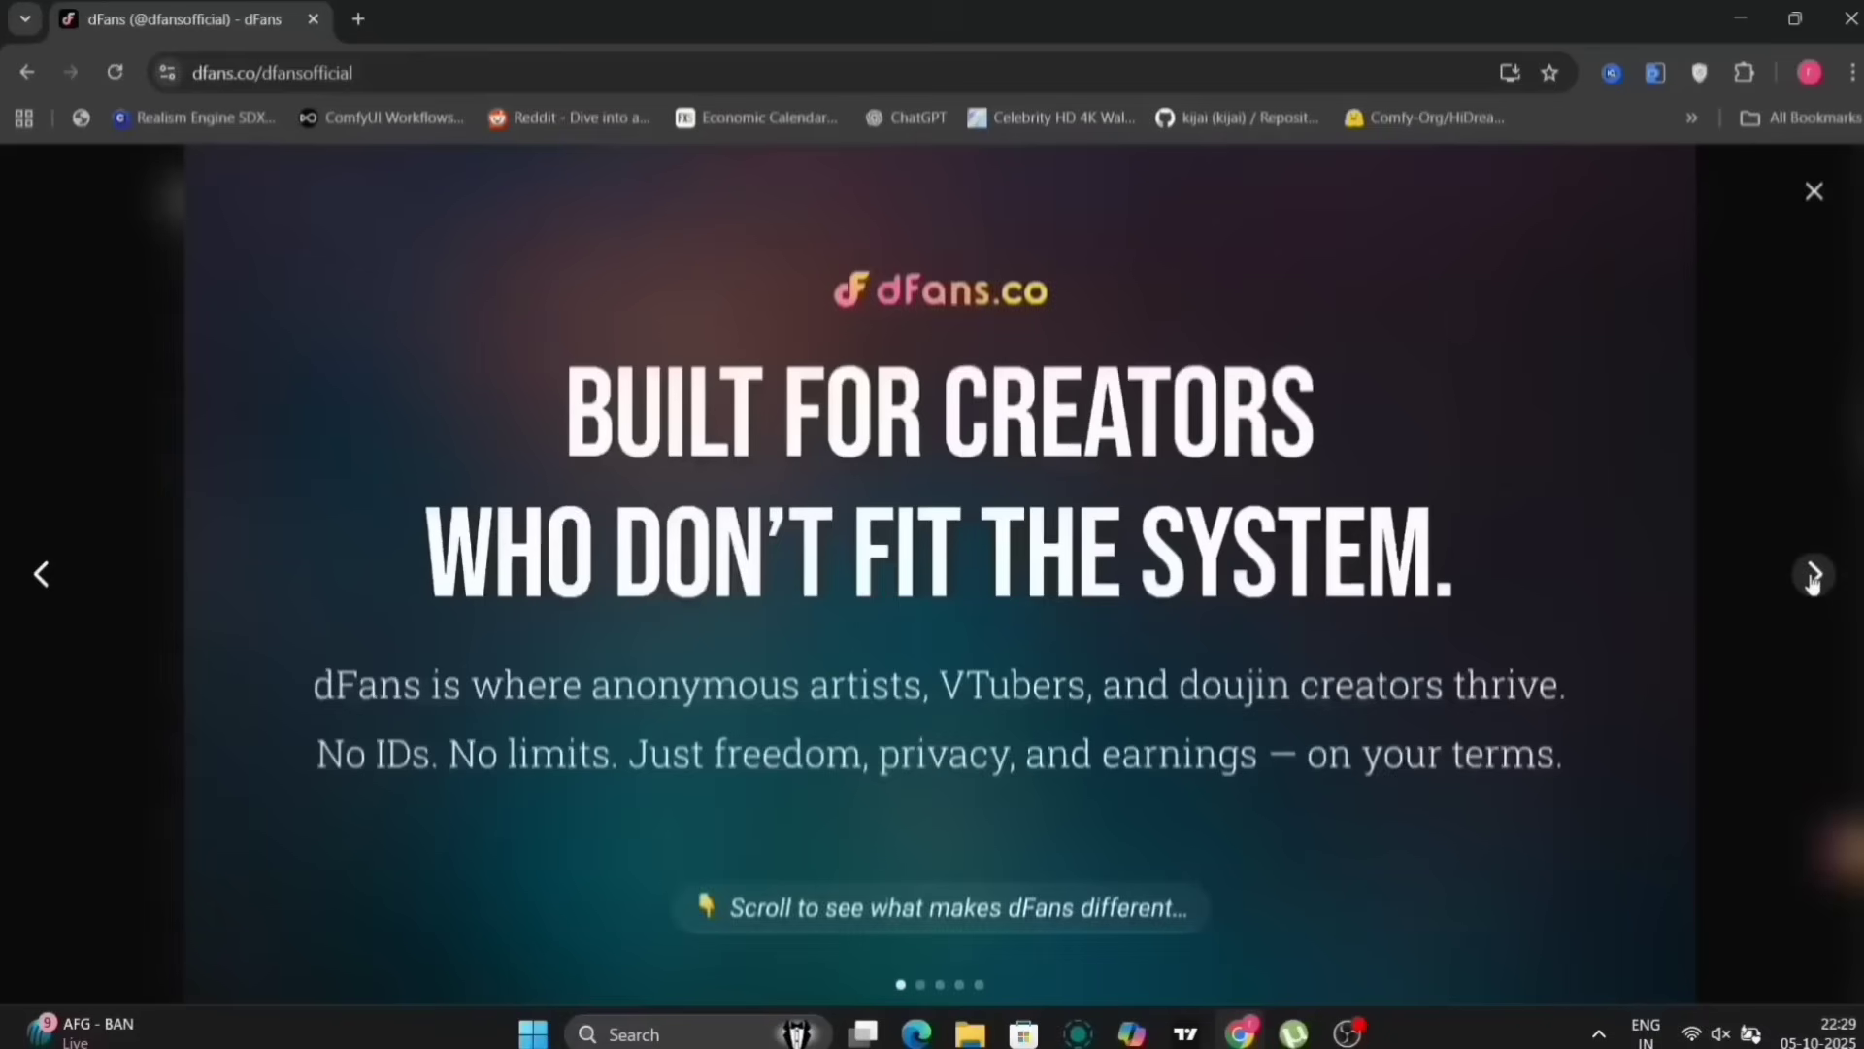
pyautogui.click(1815, 191)
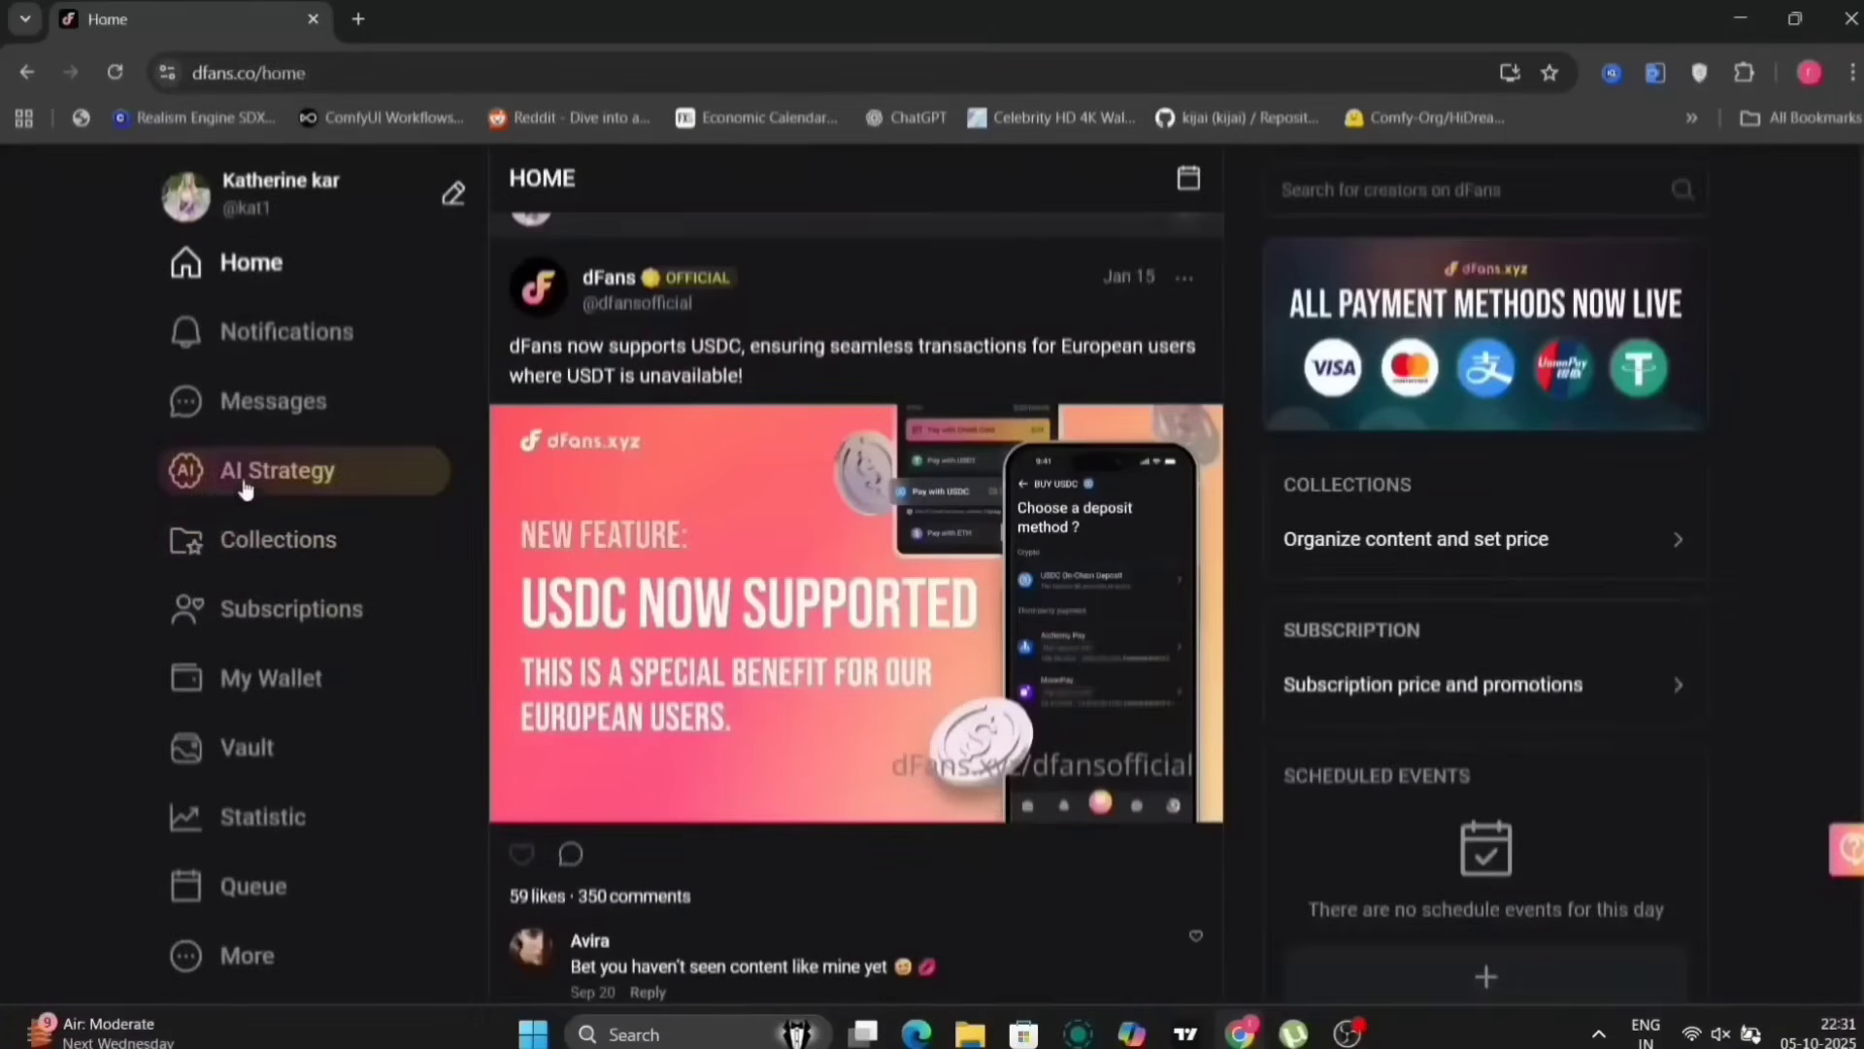
# Under AI Strategy > AI Analytics, open the 2025-09-16 to 2025-09-29 bi-weekly report.
pyautogui.click(246, 485)
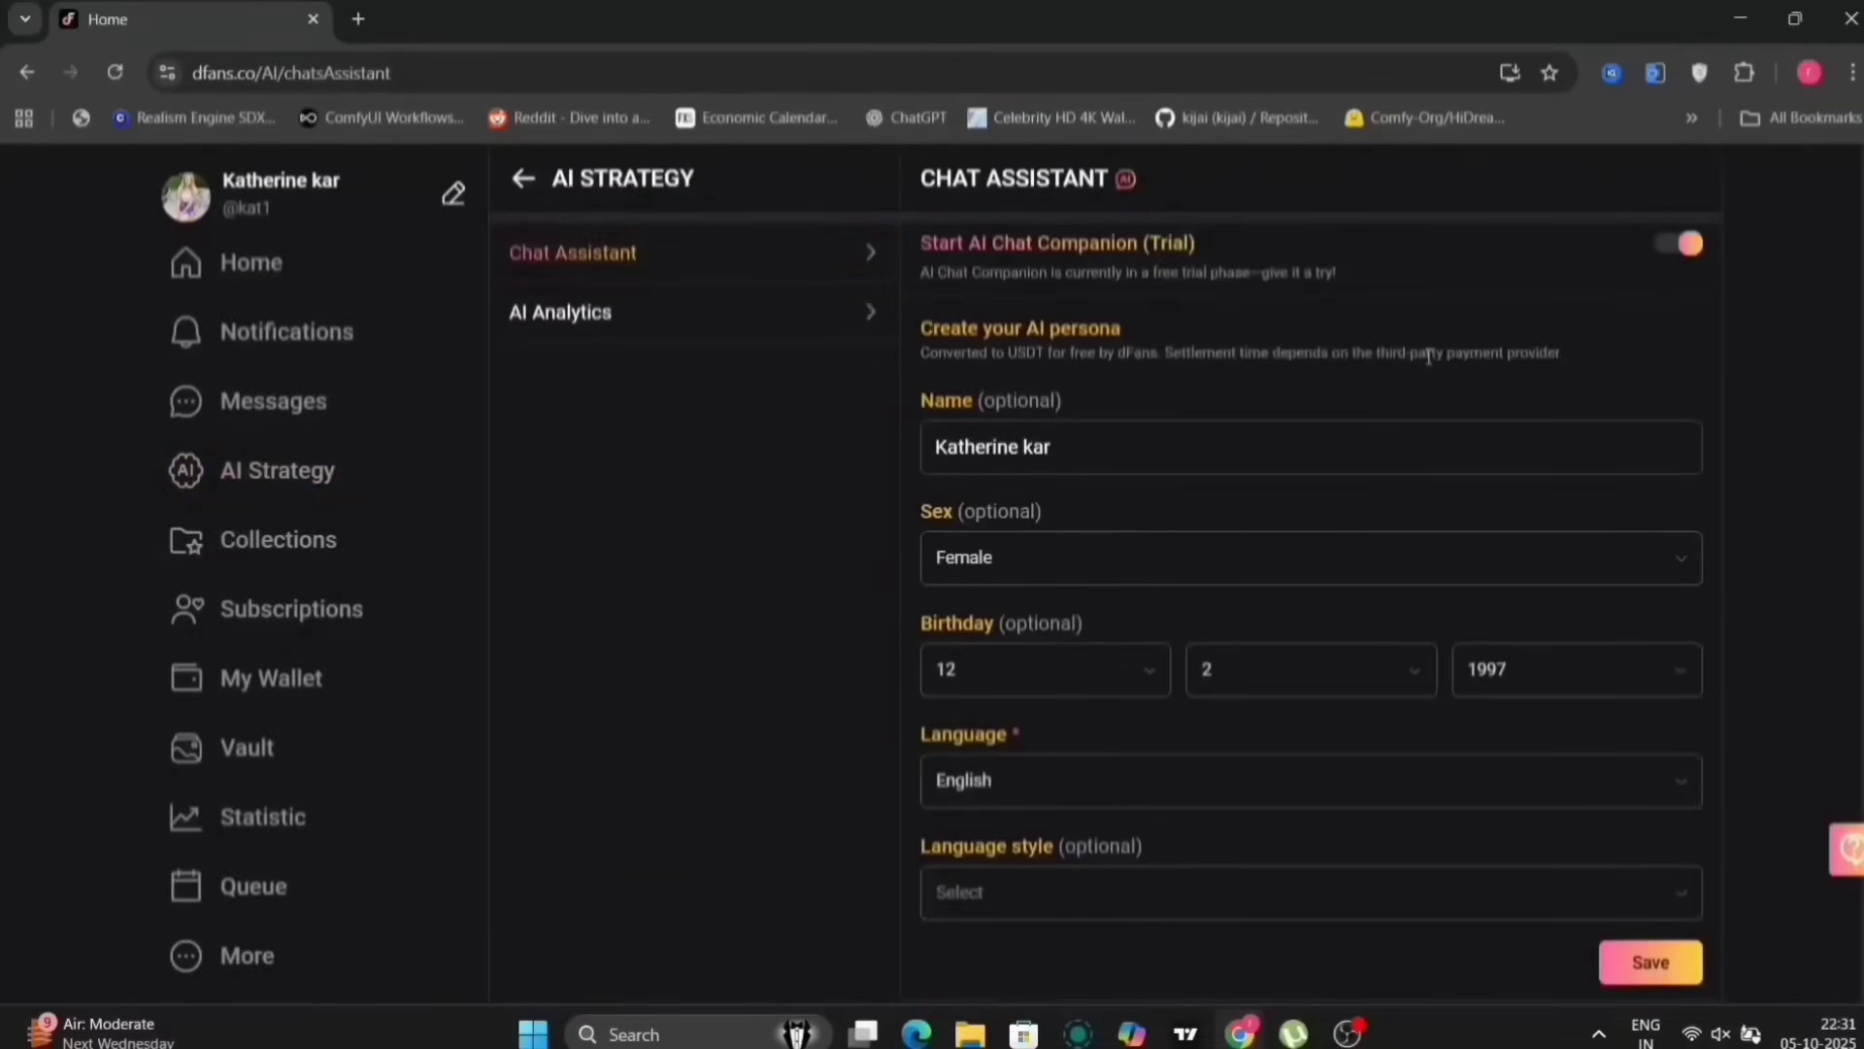
pyautogui.scroll(-5, 1428, 356)
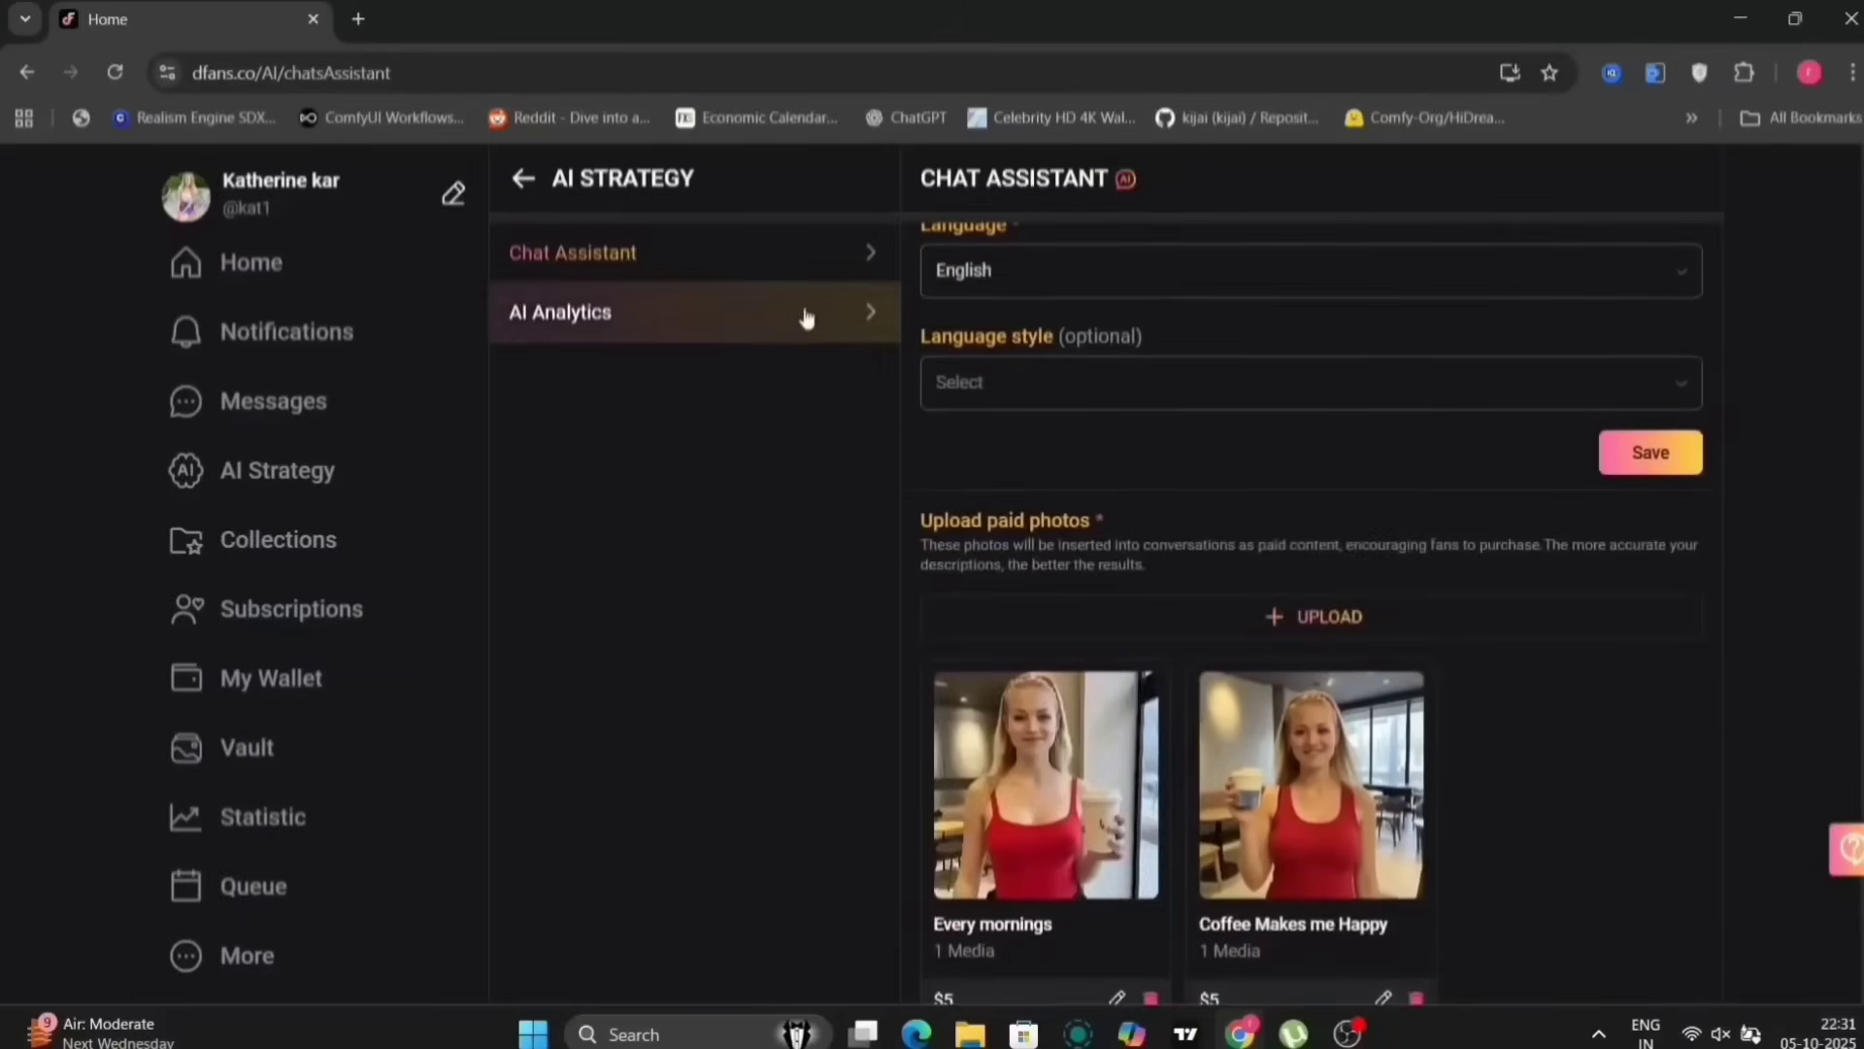
pyautogui.click(770, 317)
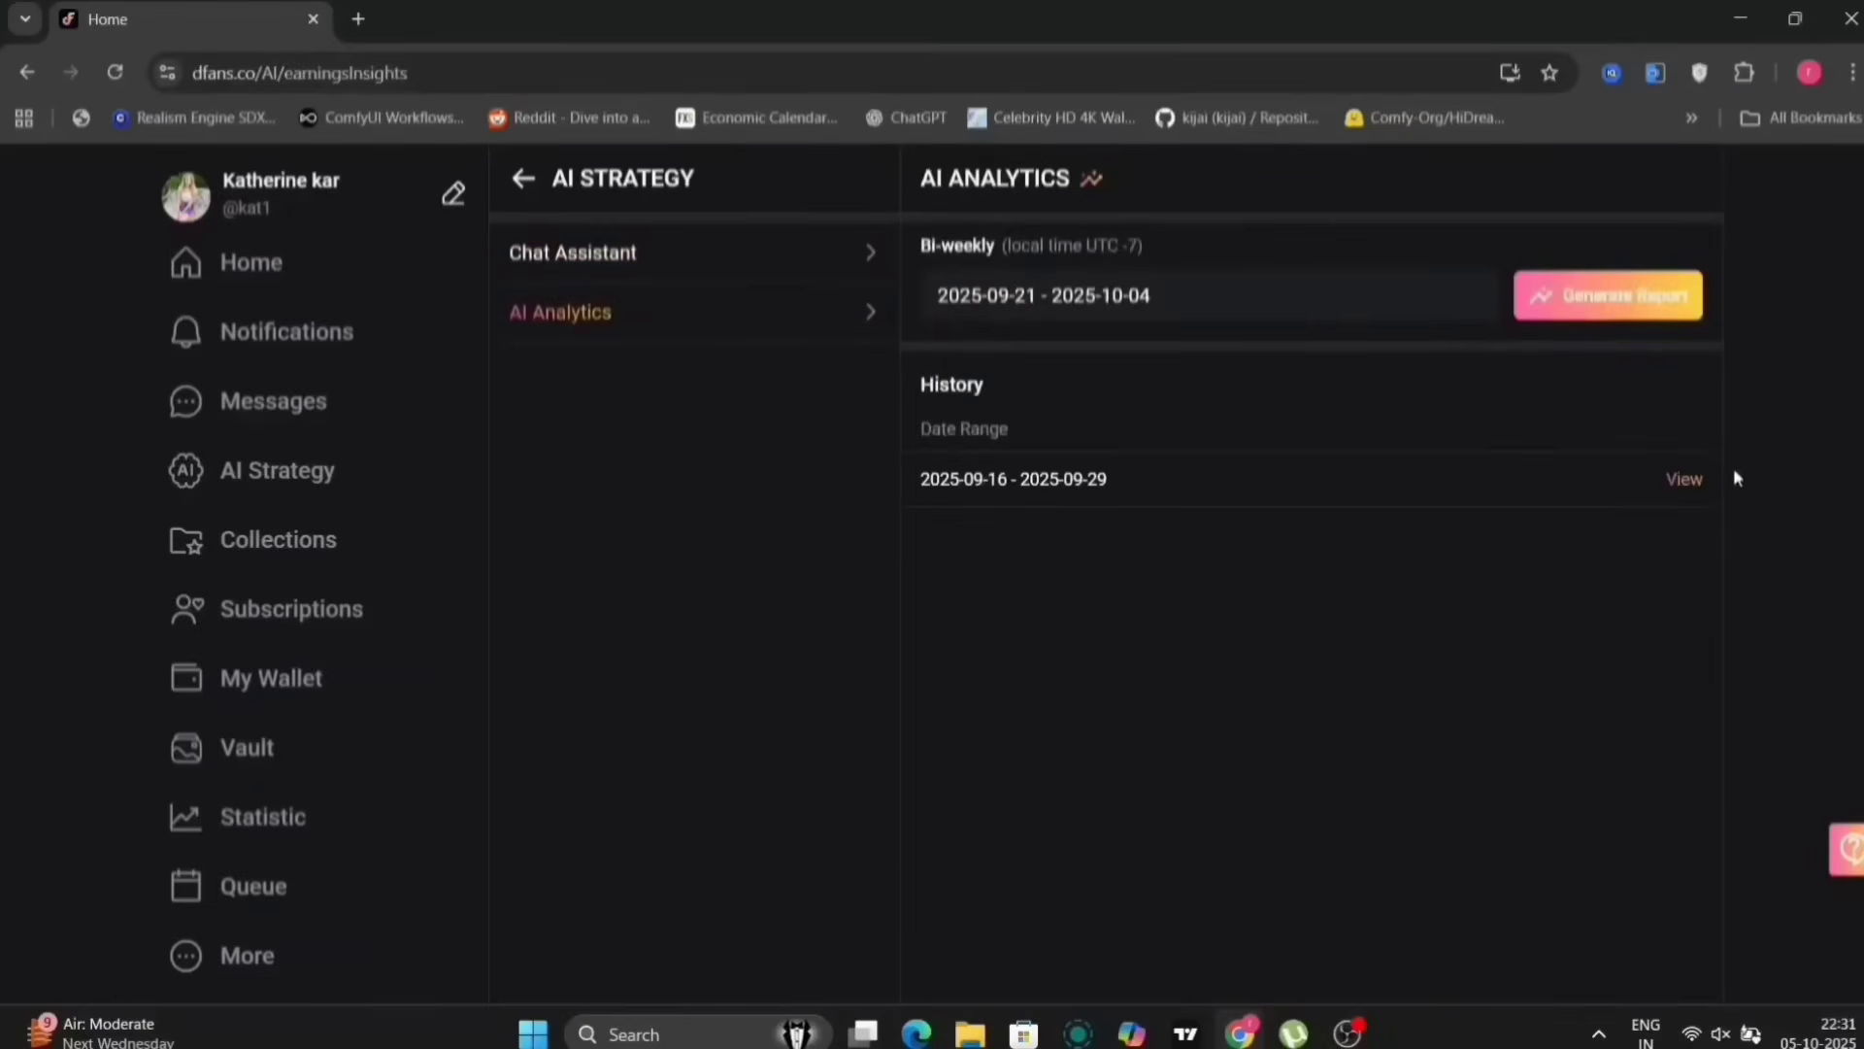
pyautogui.click(1684, 483)
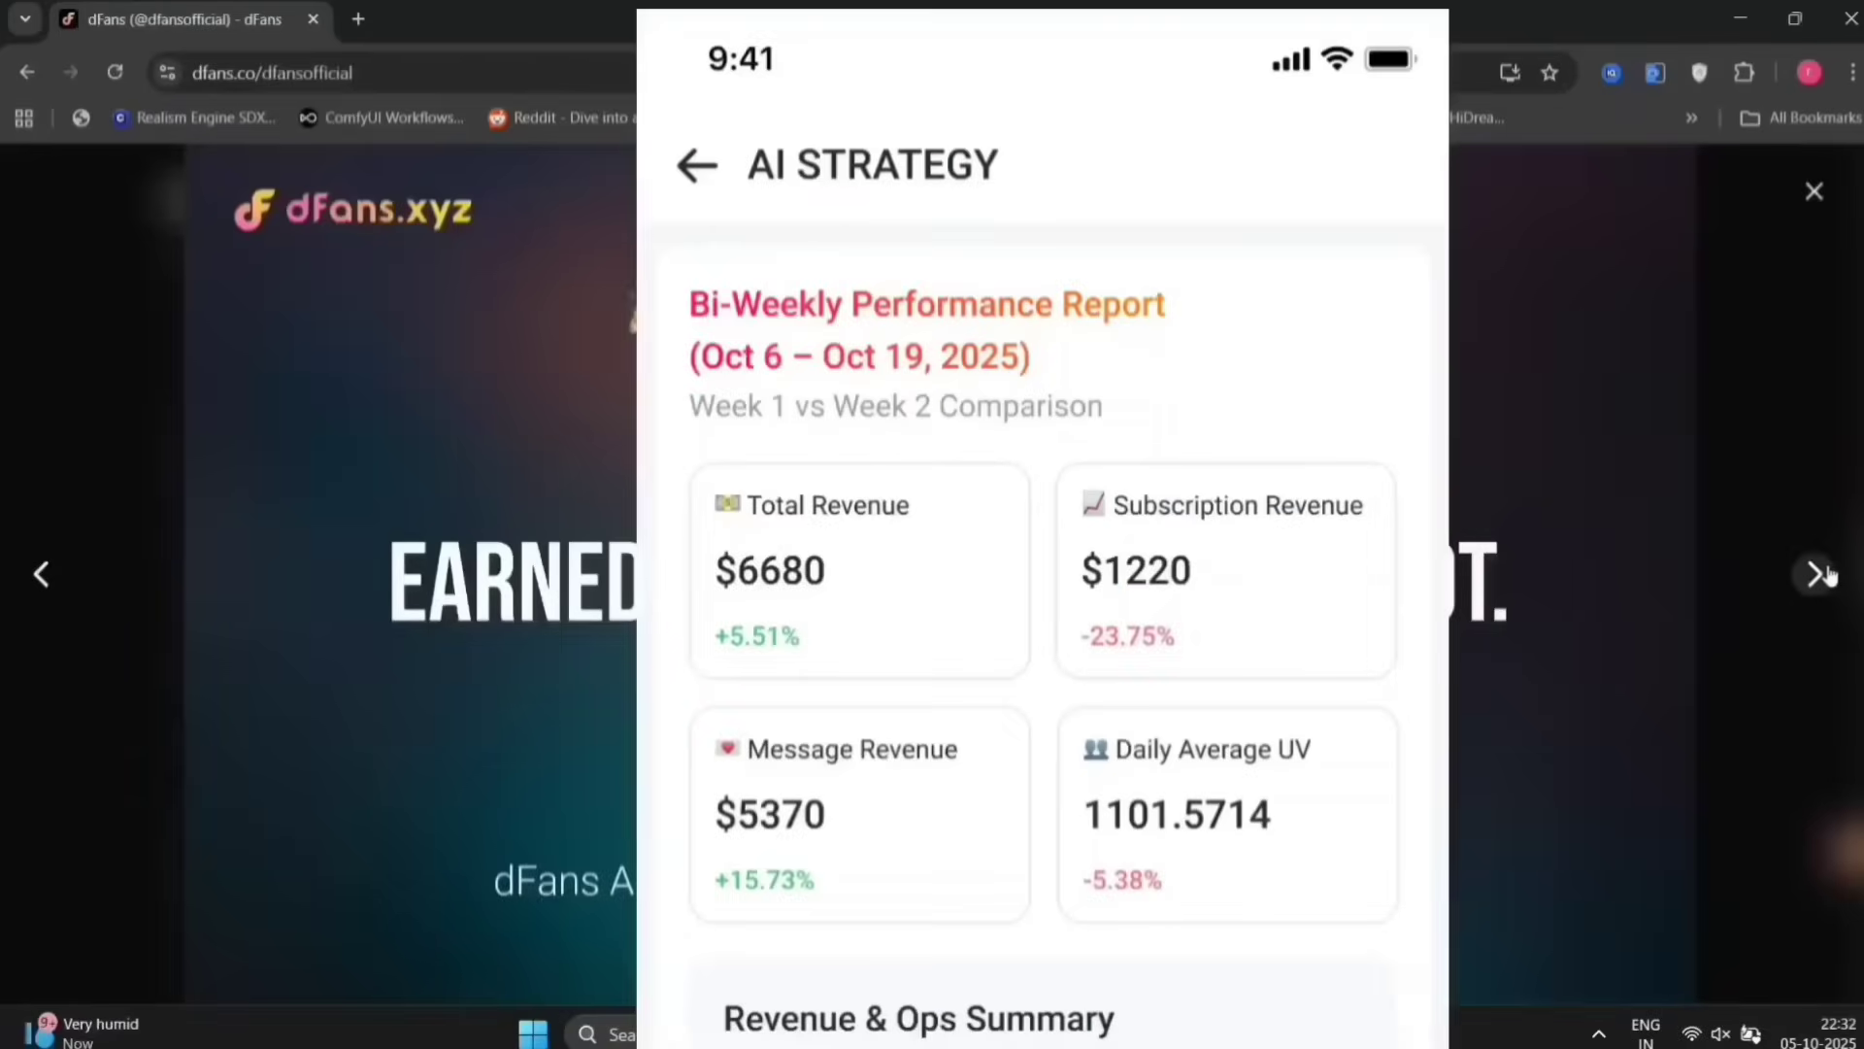
# Advance the slides to 'No overbearing KYC checks', close the viewer, and reopen the post images.
pyautogui.click(1816, 574)
pyautogui.click(1816, 574)
pyautogui.click(1816, 574)
pyautogui.click(1815, 574)
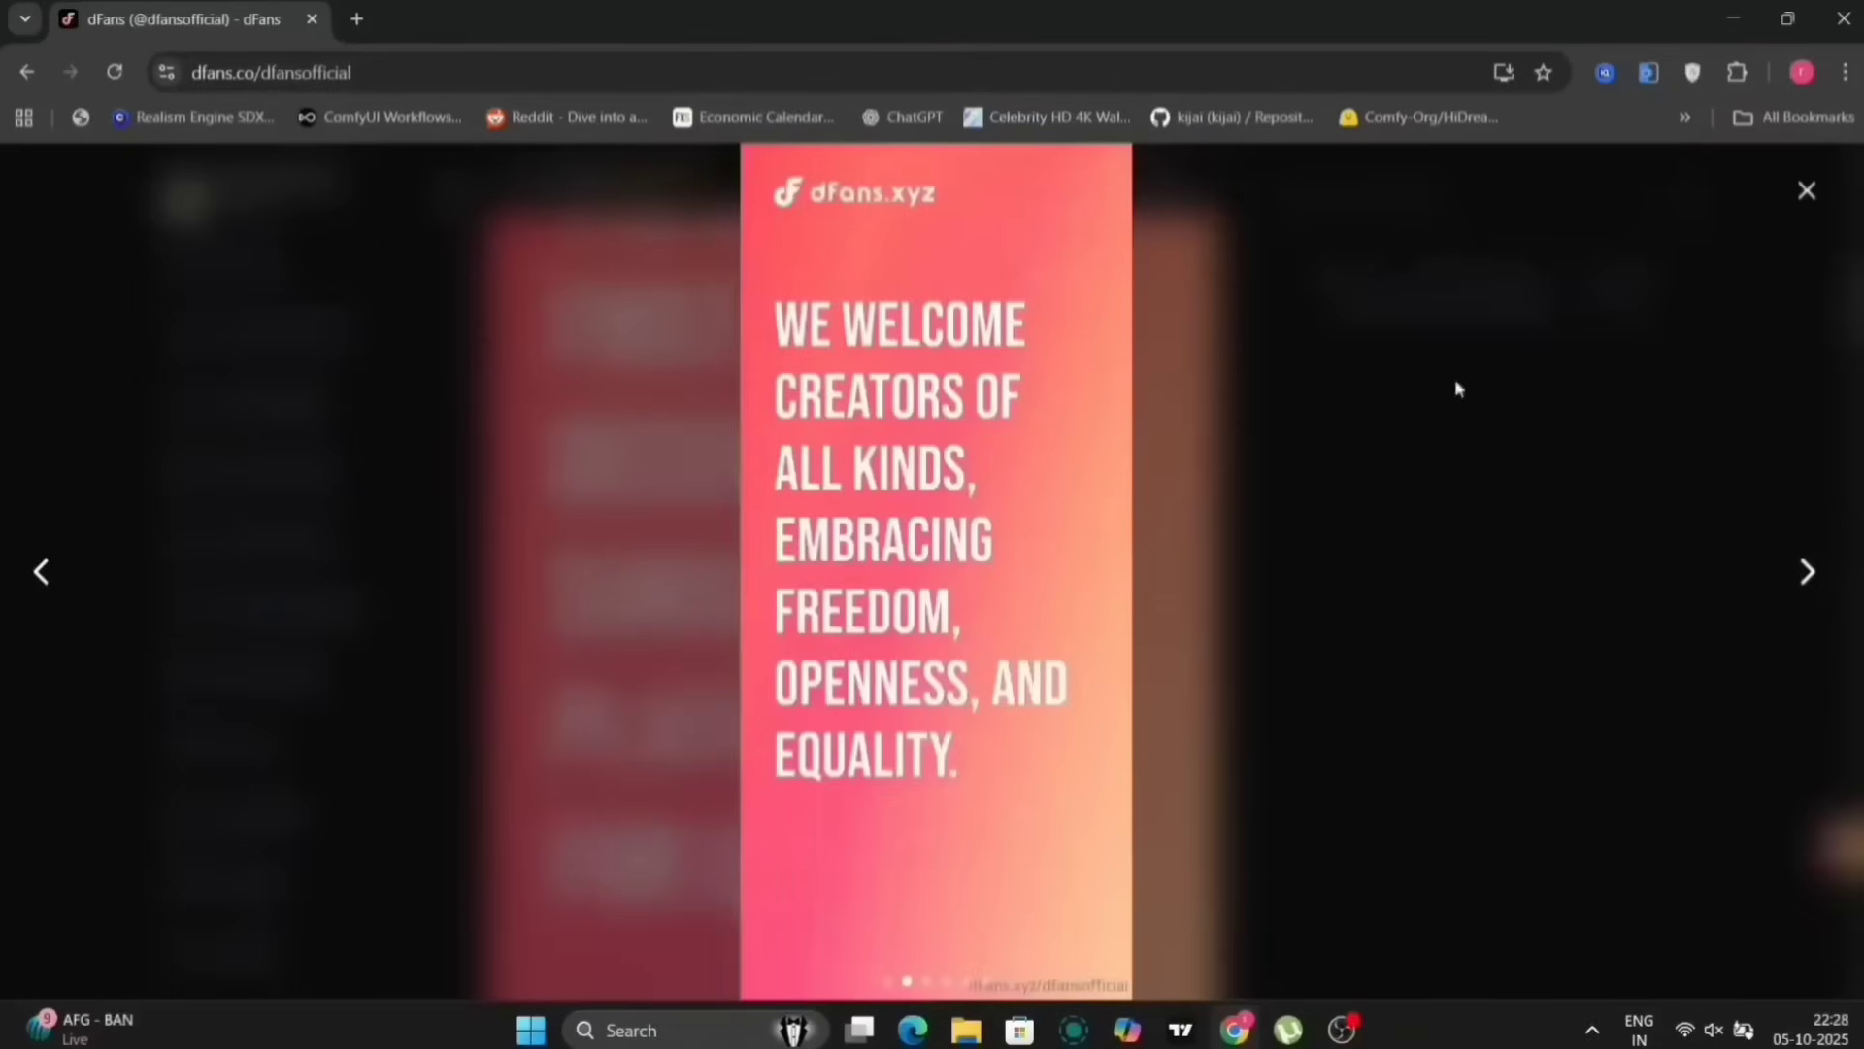
pyautogui.click(1811, 586)
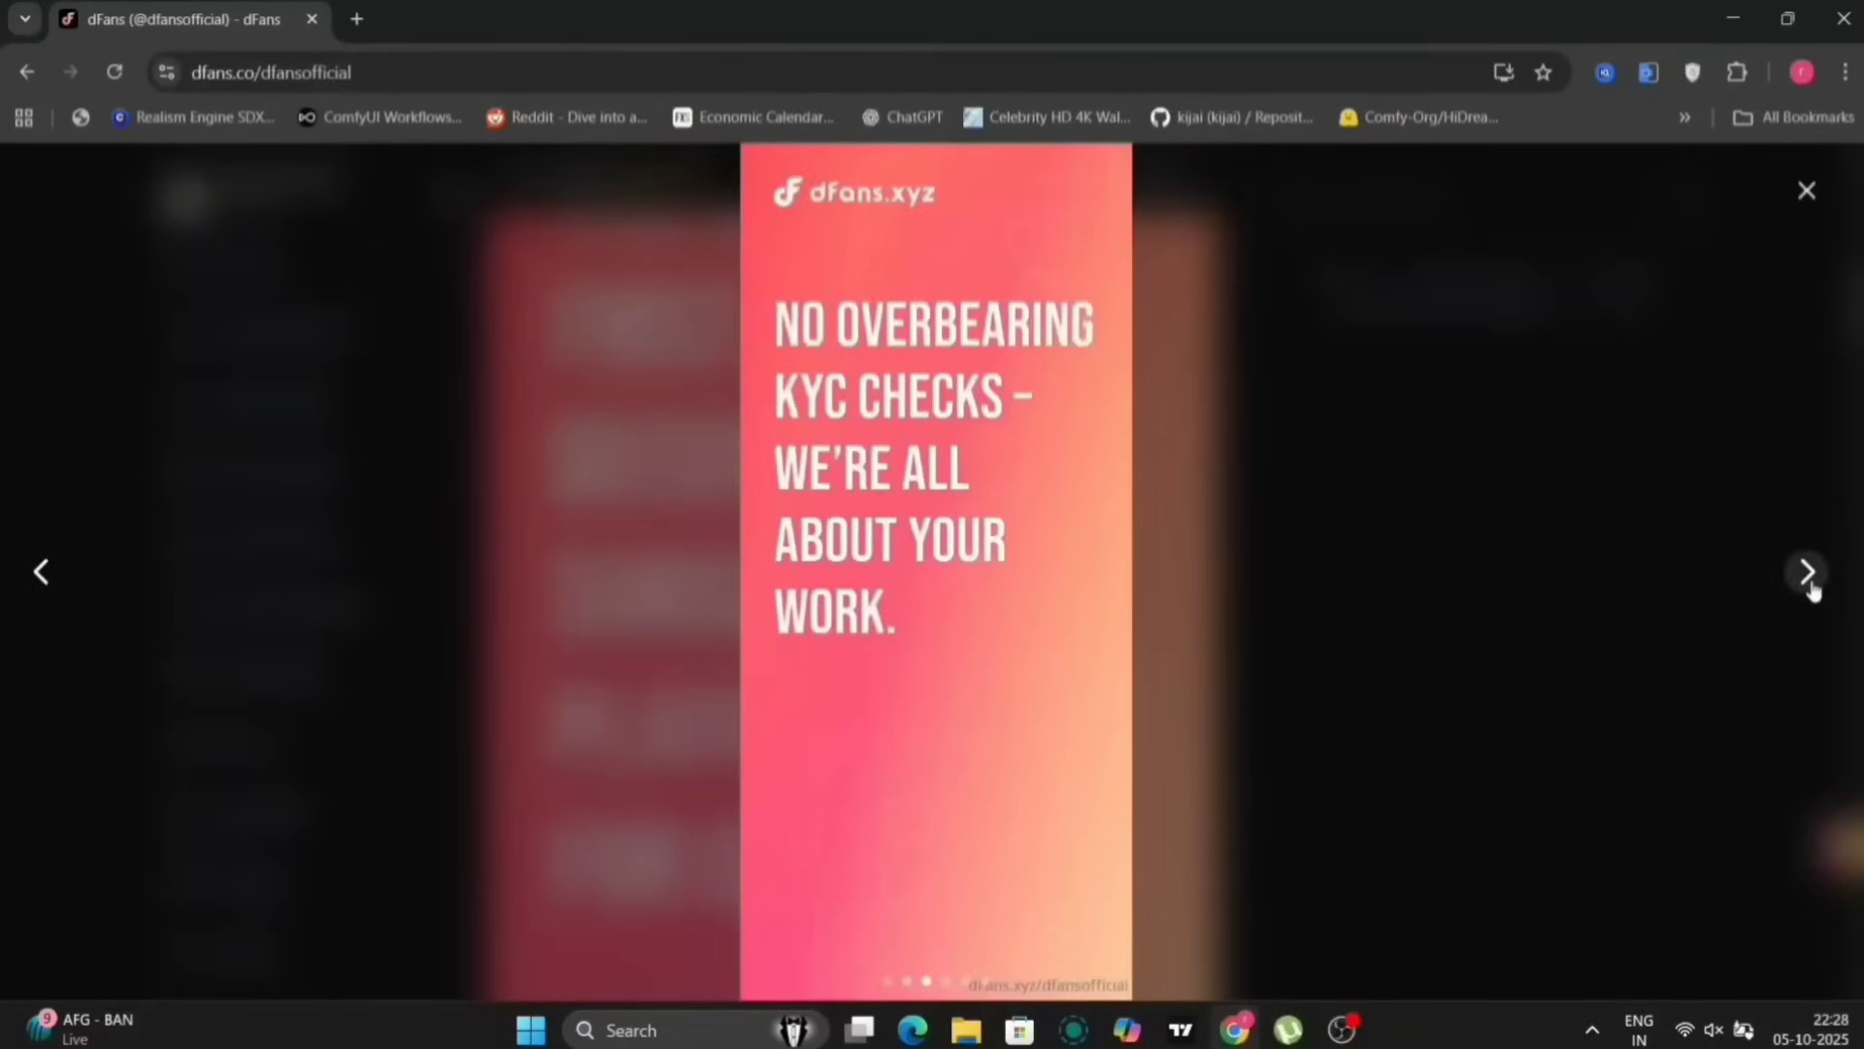
pyautogui.click(1806, 190)
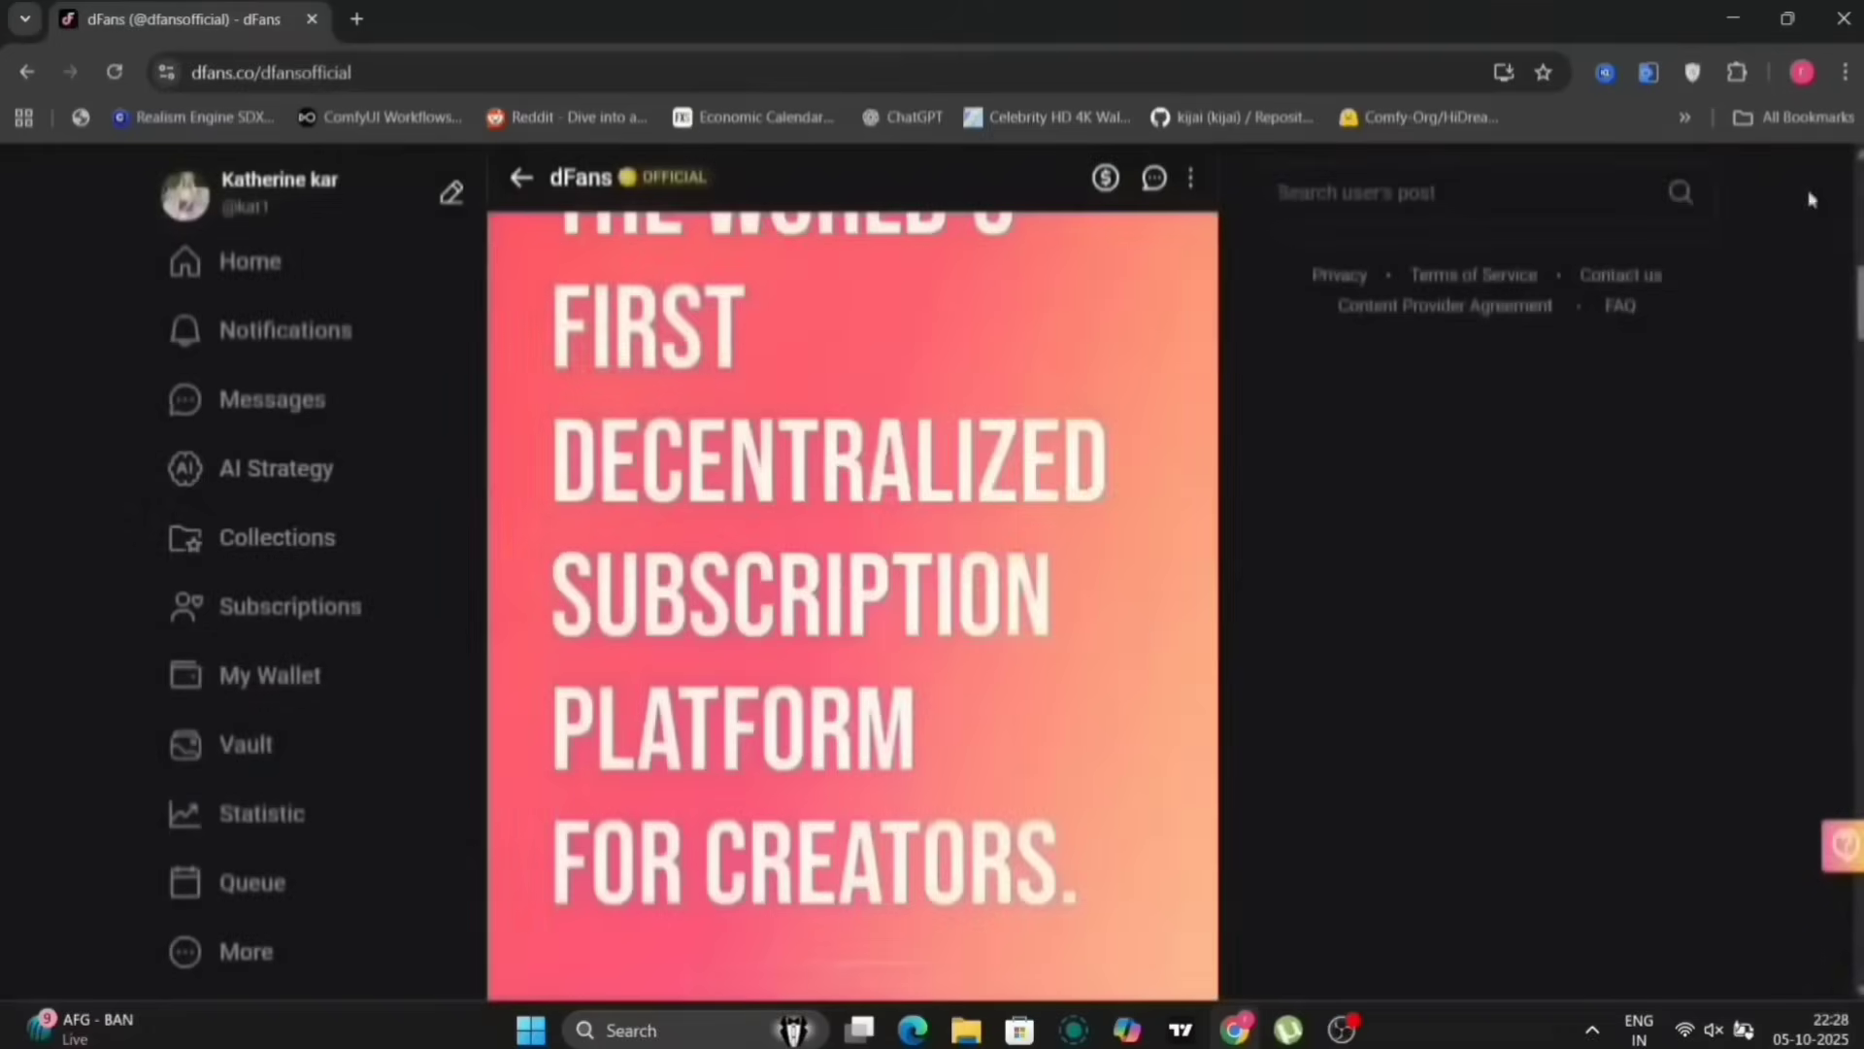
pyautogui.click(1141, 632)
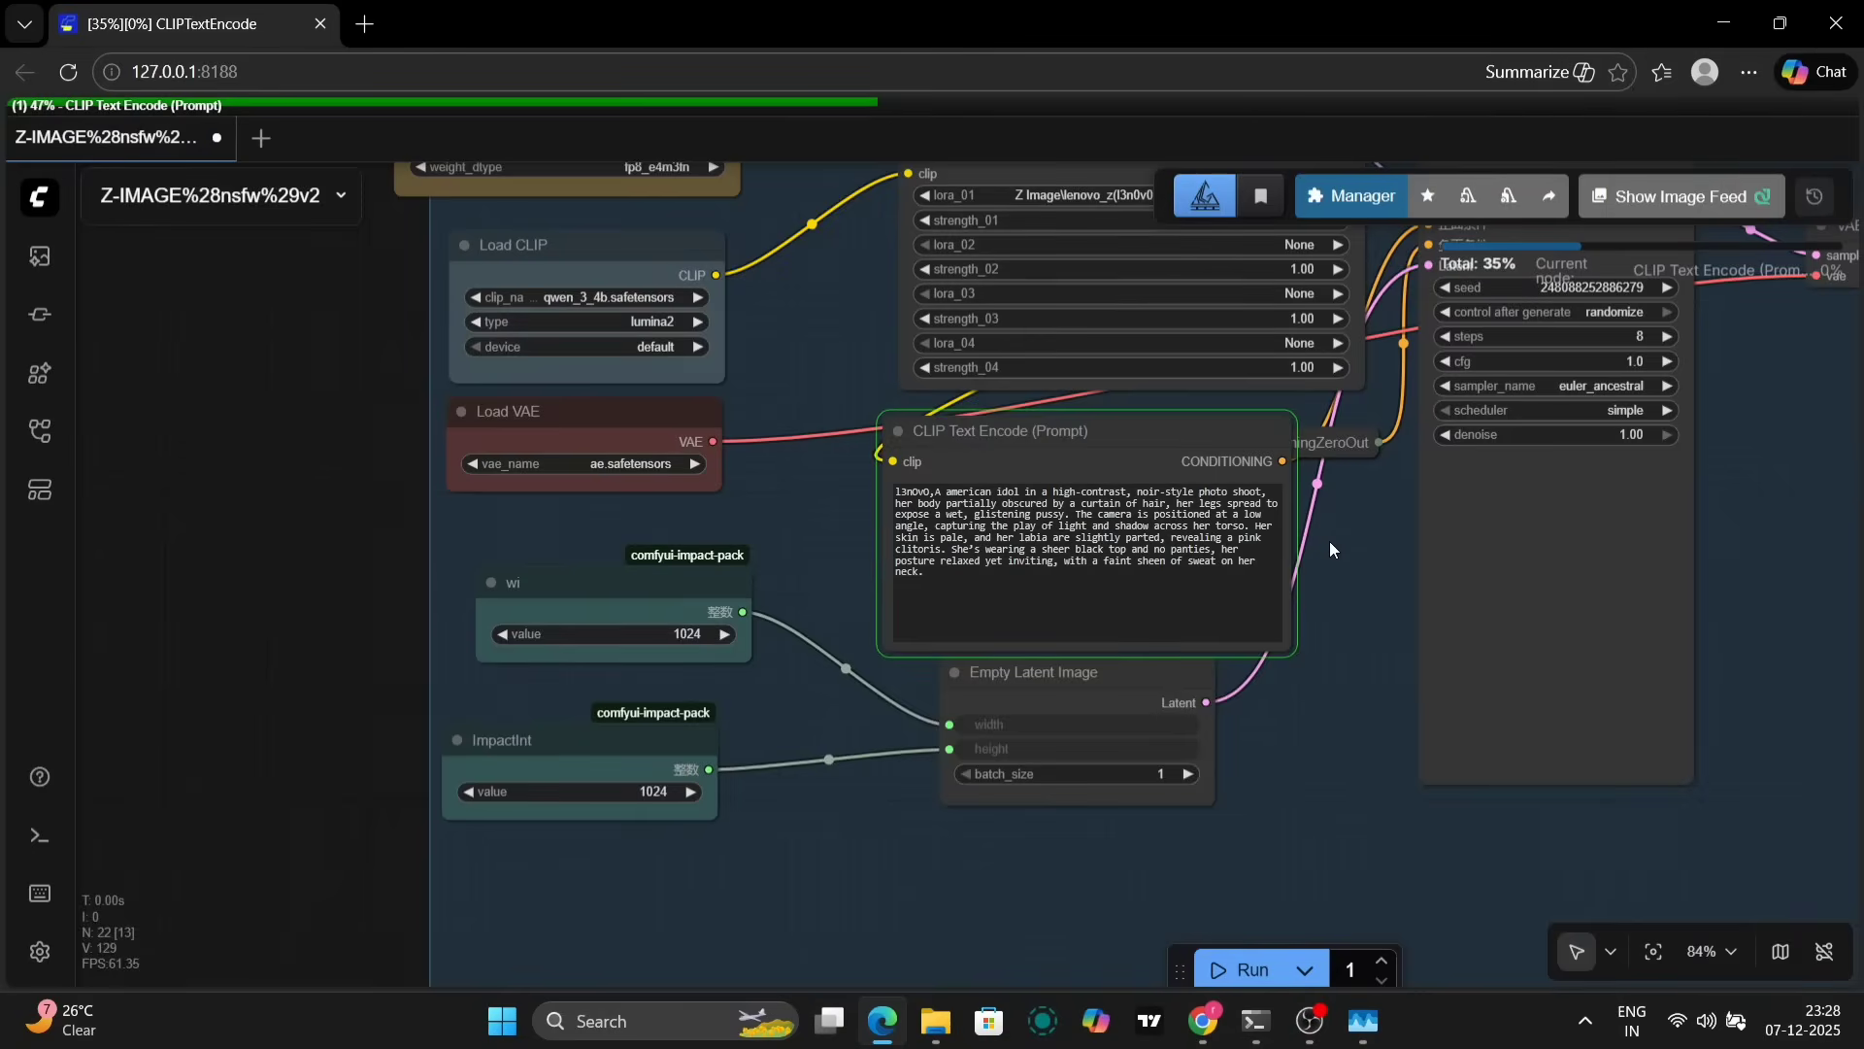
# Bring the KSampler into view, then switch to the Civitai reference image tab in Chrome.
pyautogui.scroll(5, 1330, 540)
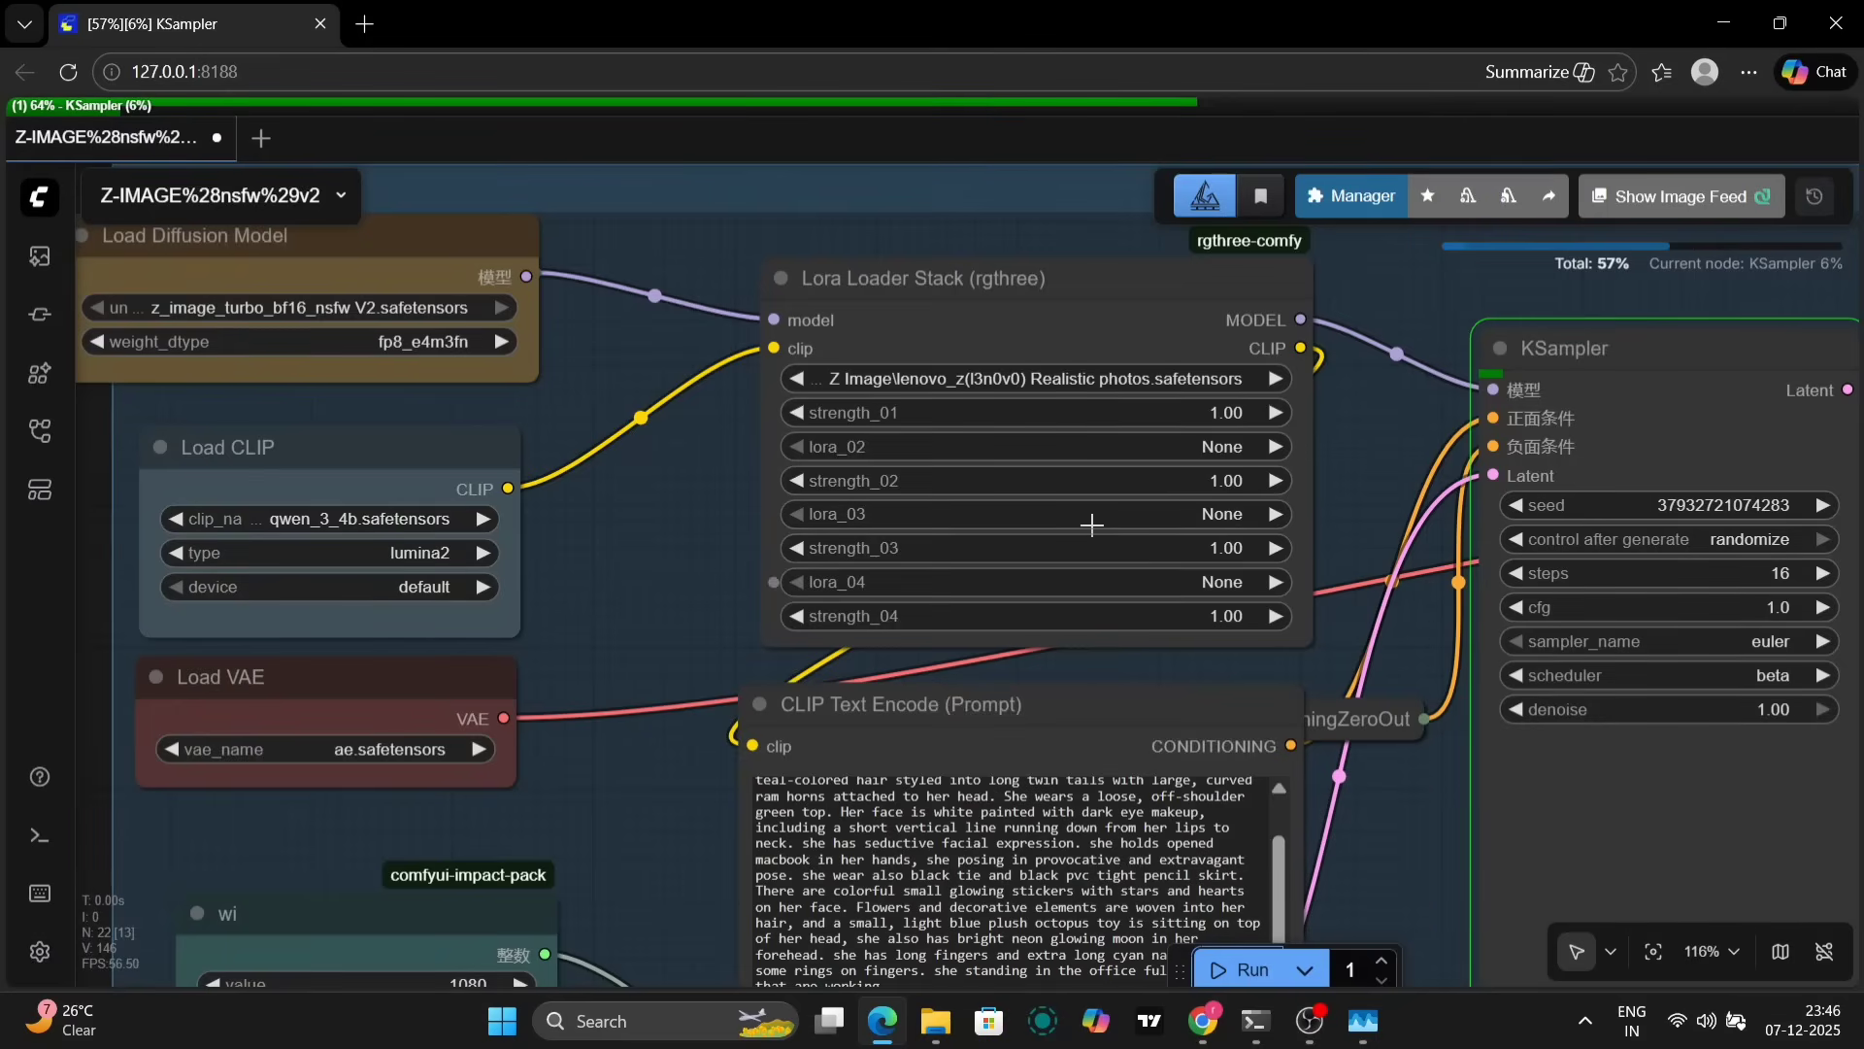
pyautogui.moveTo(1410, 620); pyautogui.dragTo(1102, 560)
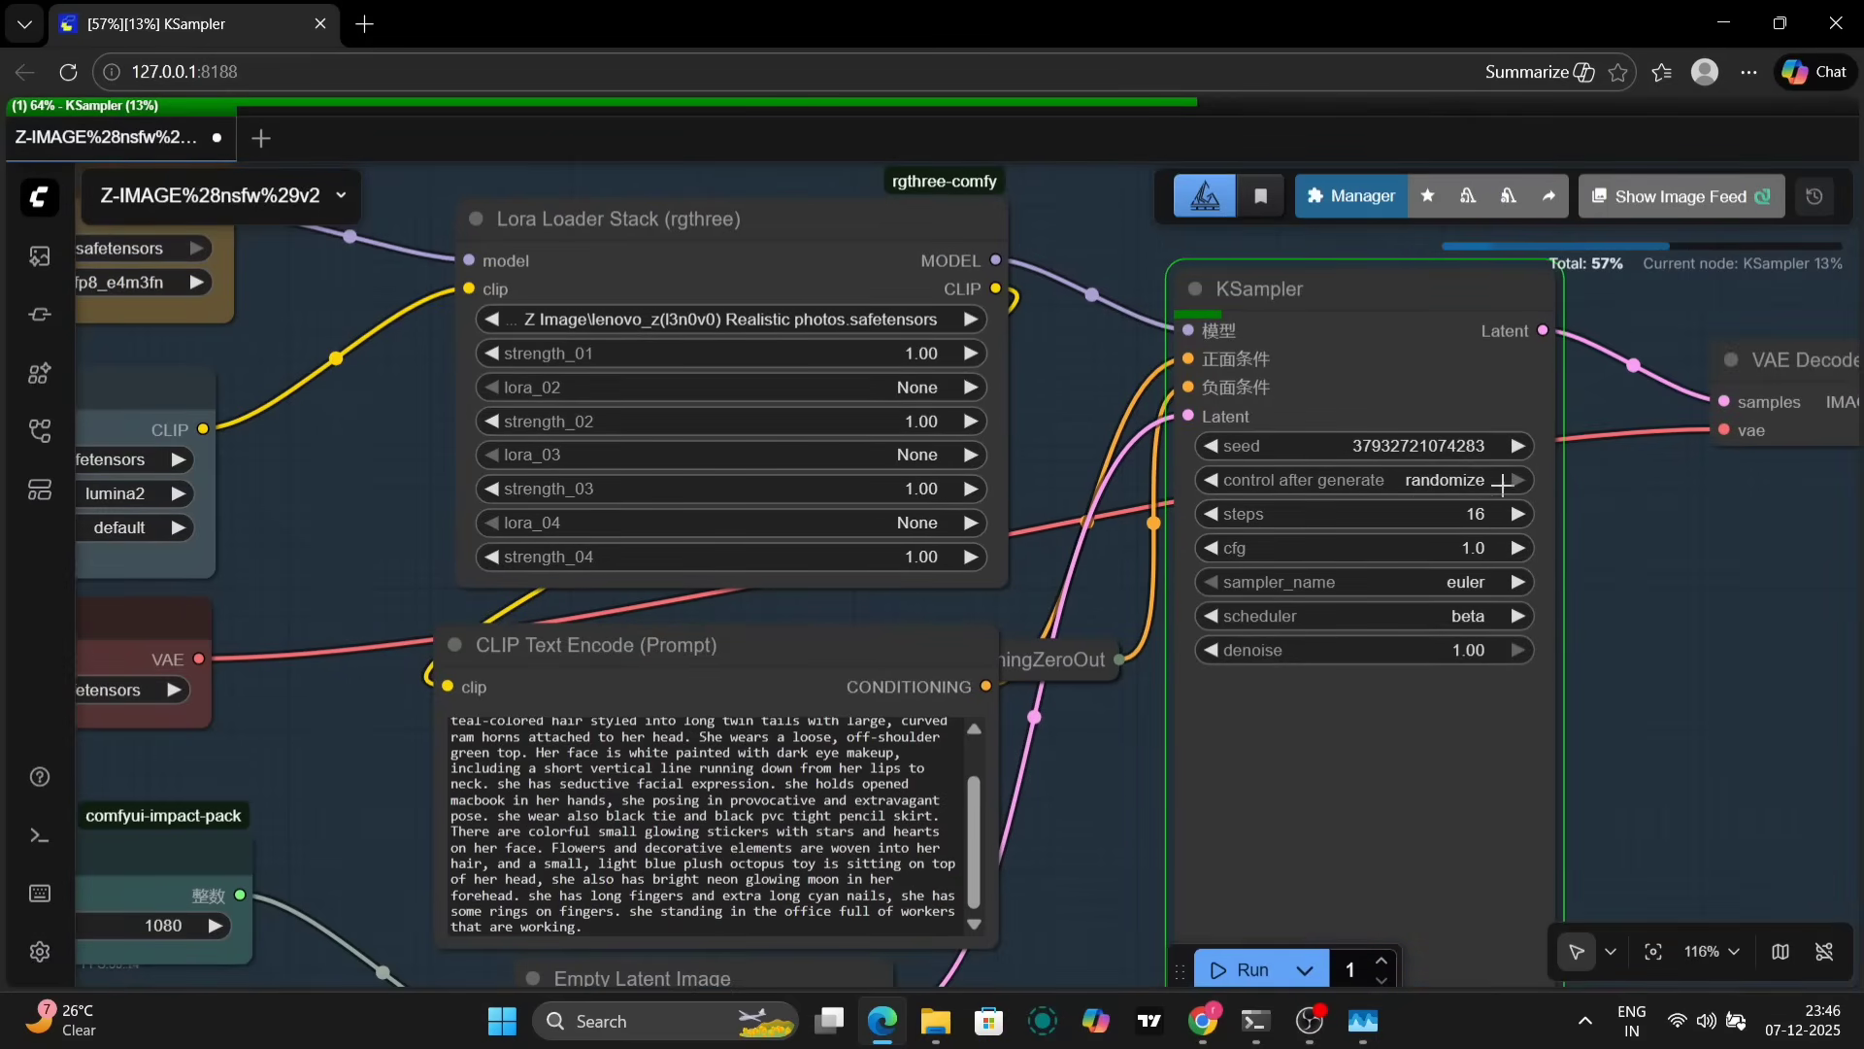
pyautogui.moveTo(940, 1036)
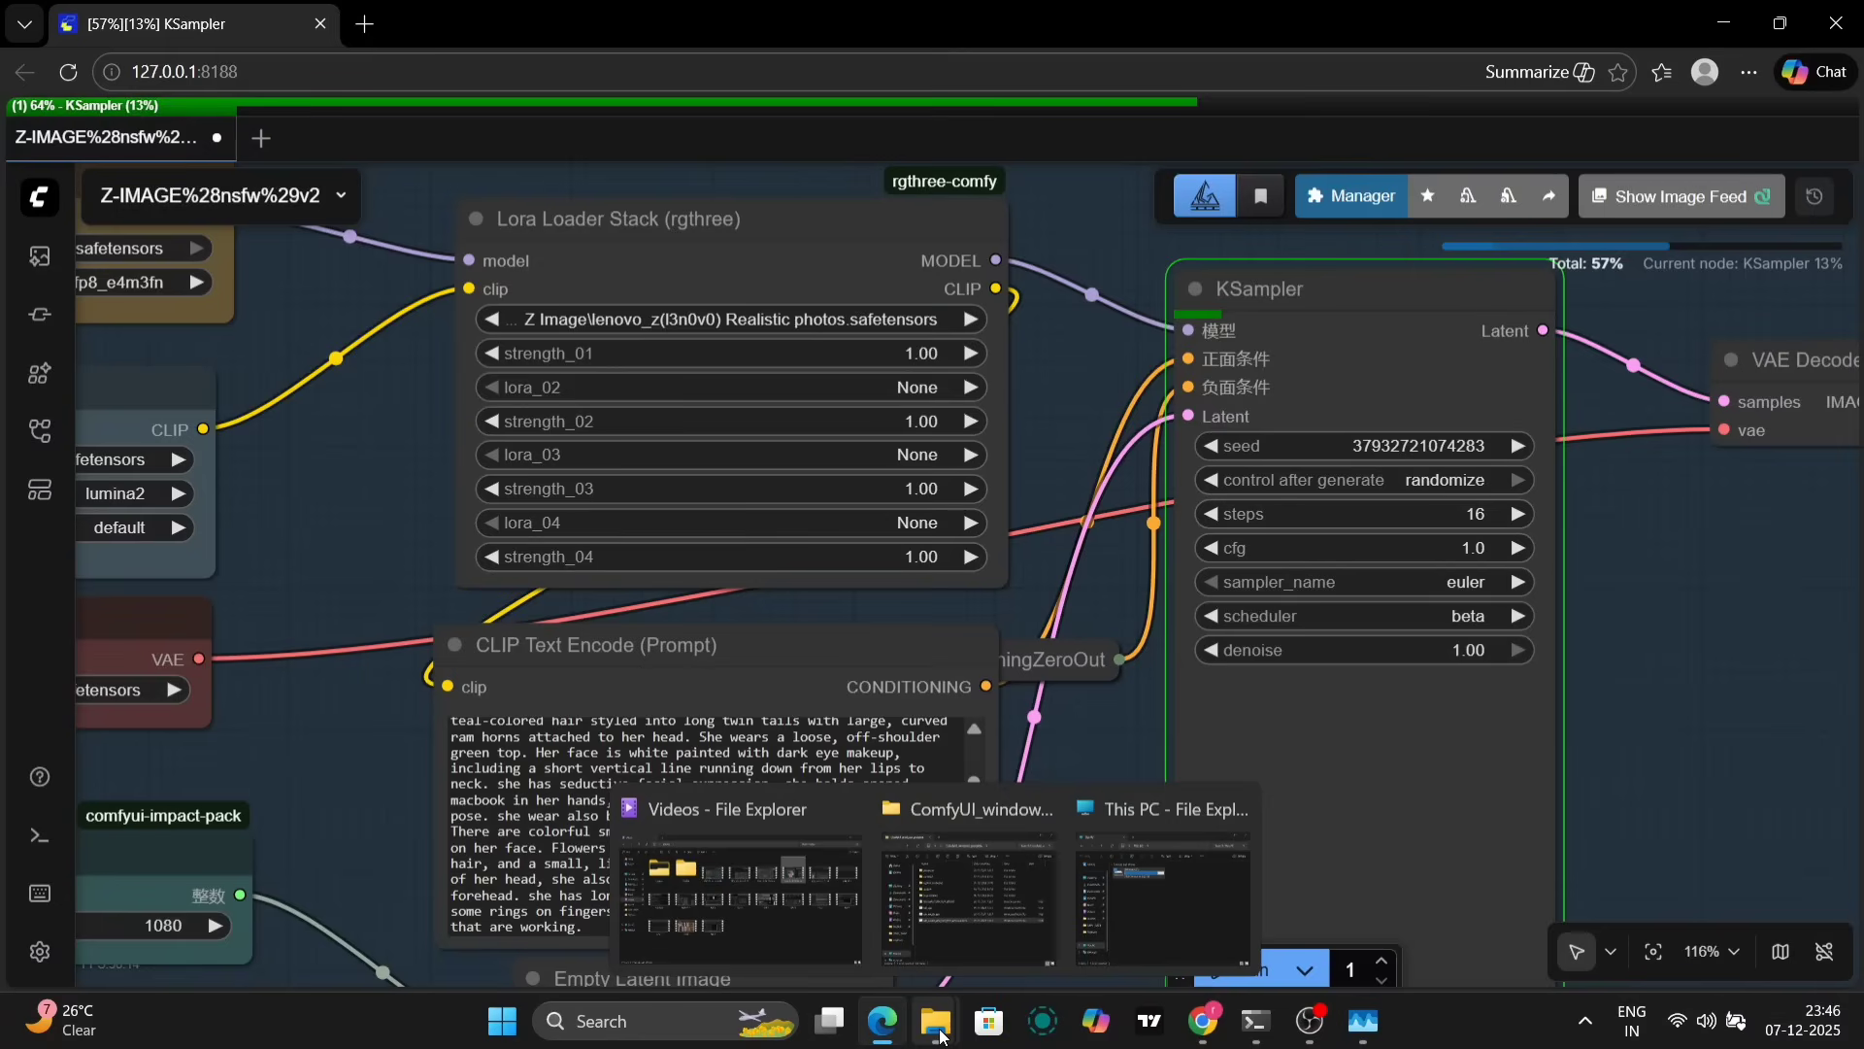
pyautogui.click(1215, 1029)
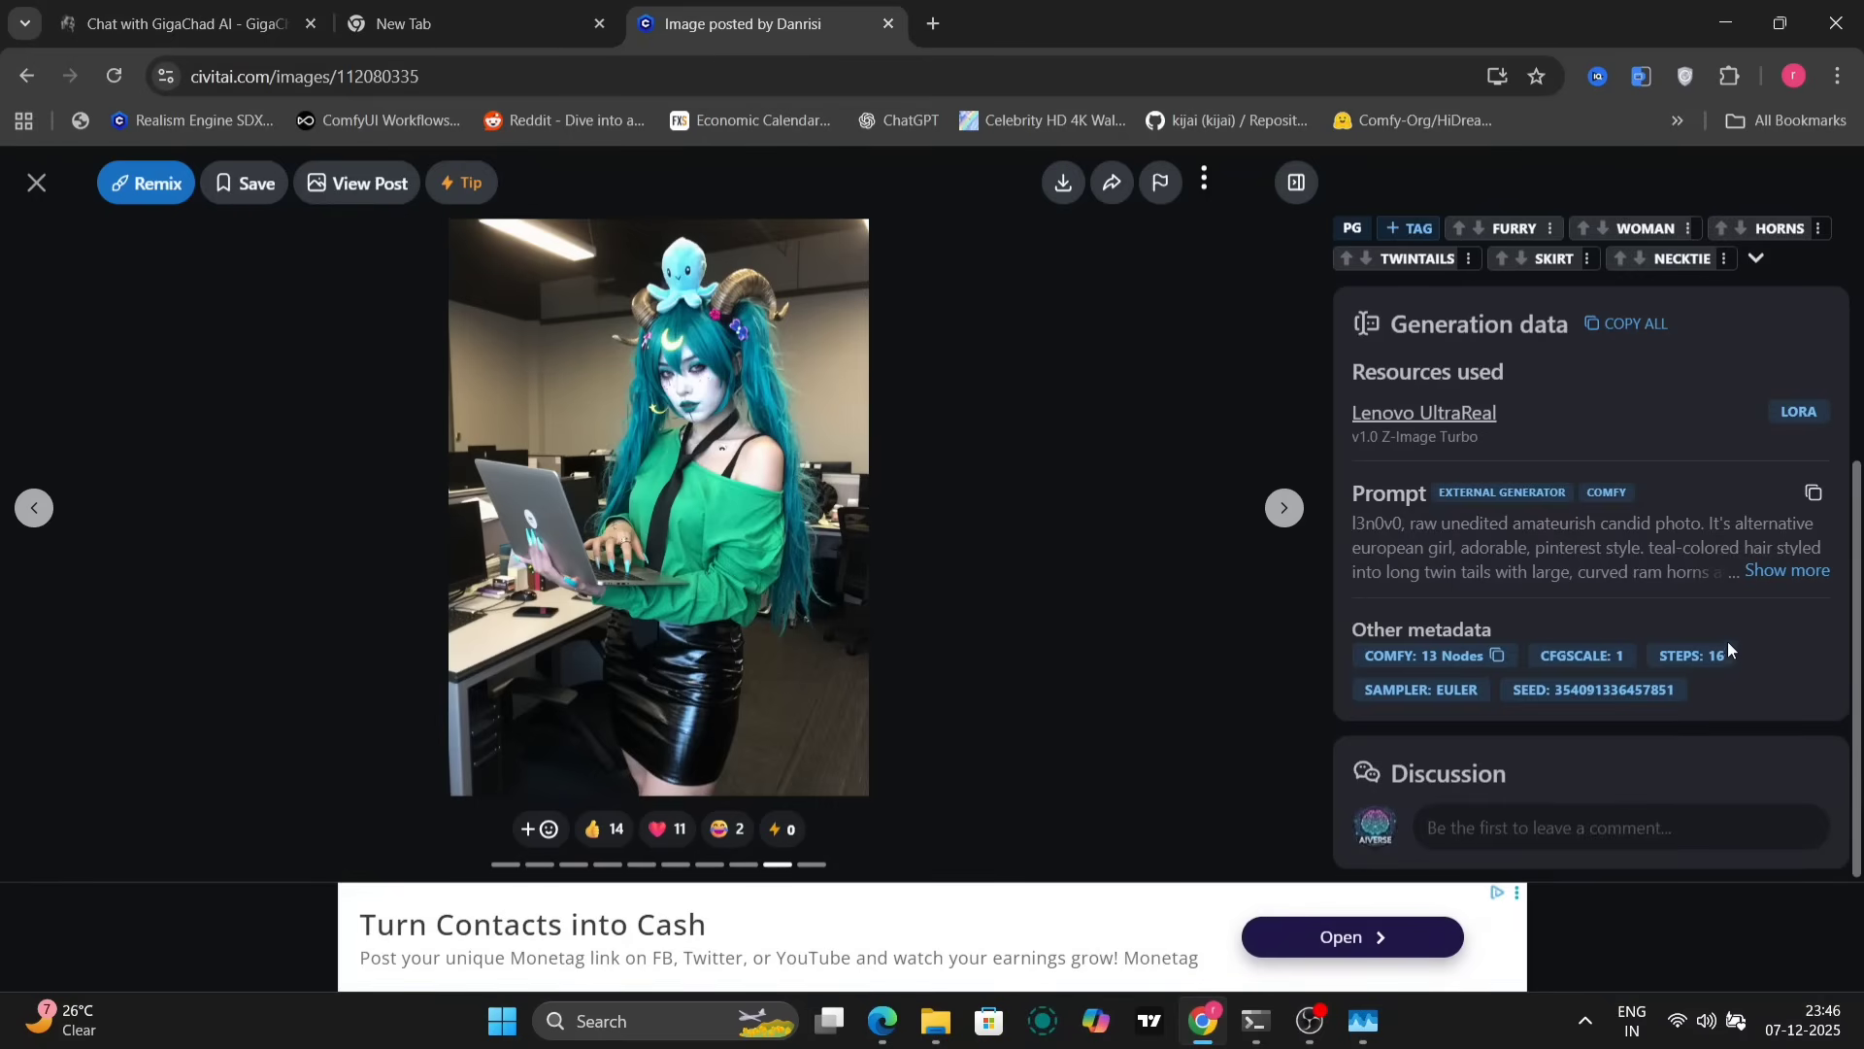
# Expand and read the Civitai image's full prompt and generation data, then minimise Chrome.
pyautogui.click(1799, 570)
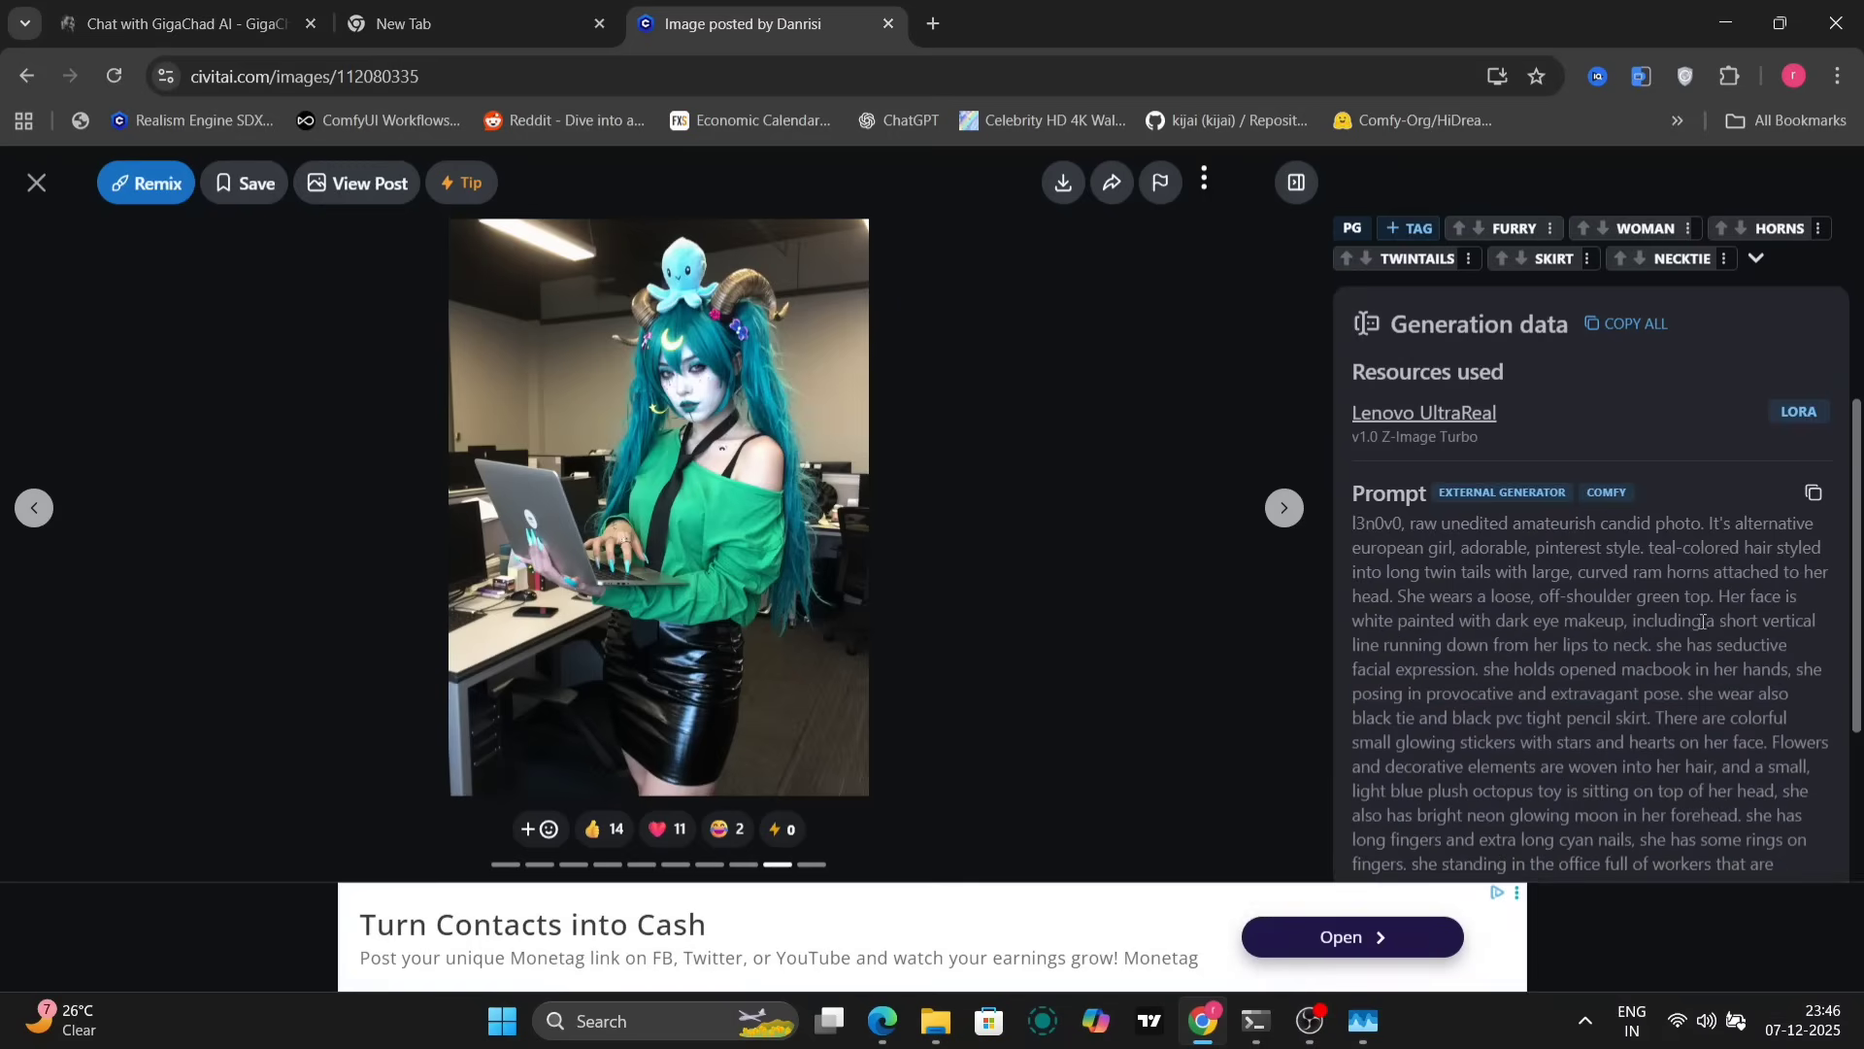
pyautogui.scroll(-3, 1587, 701)
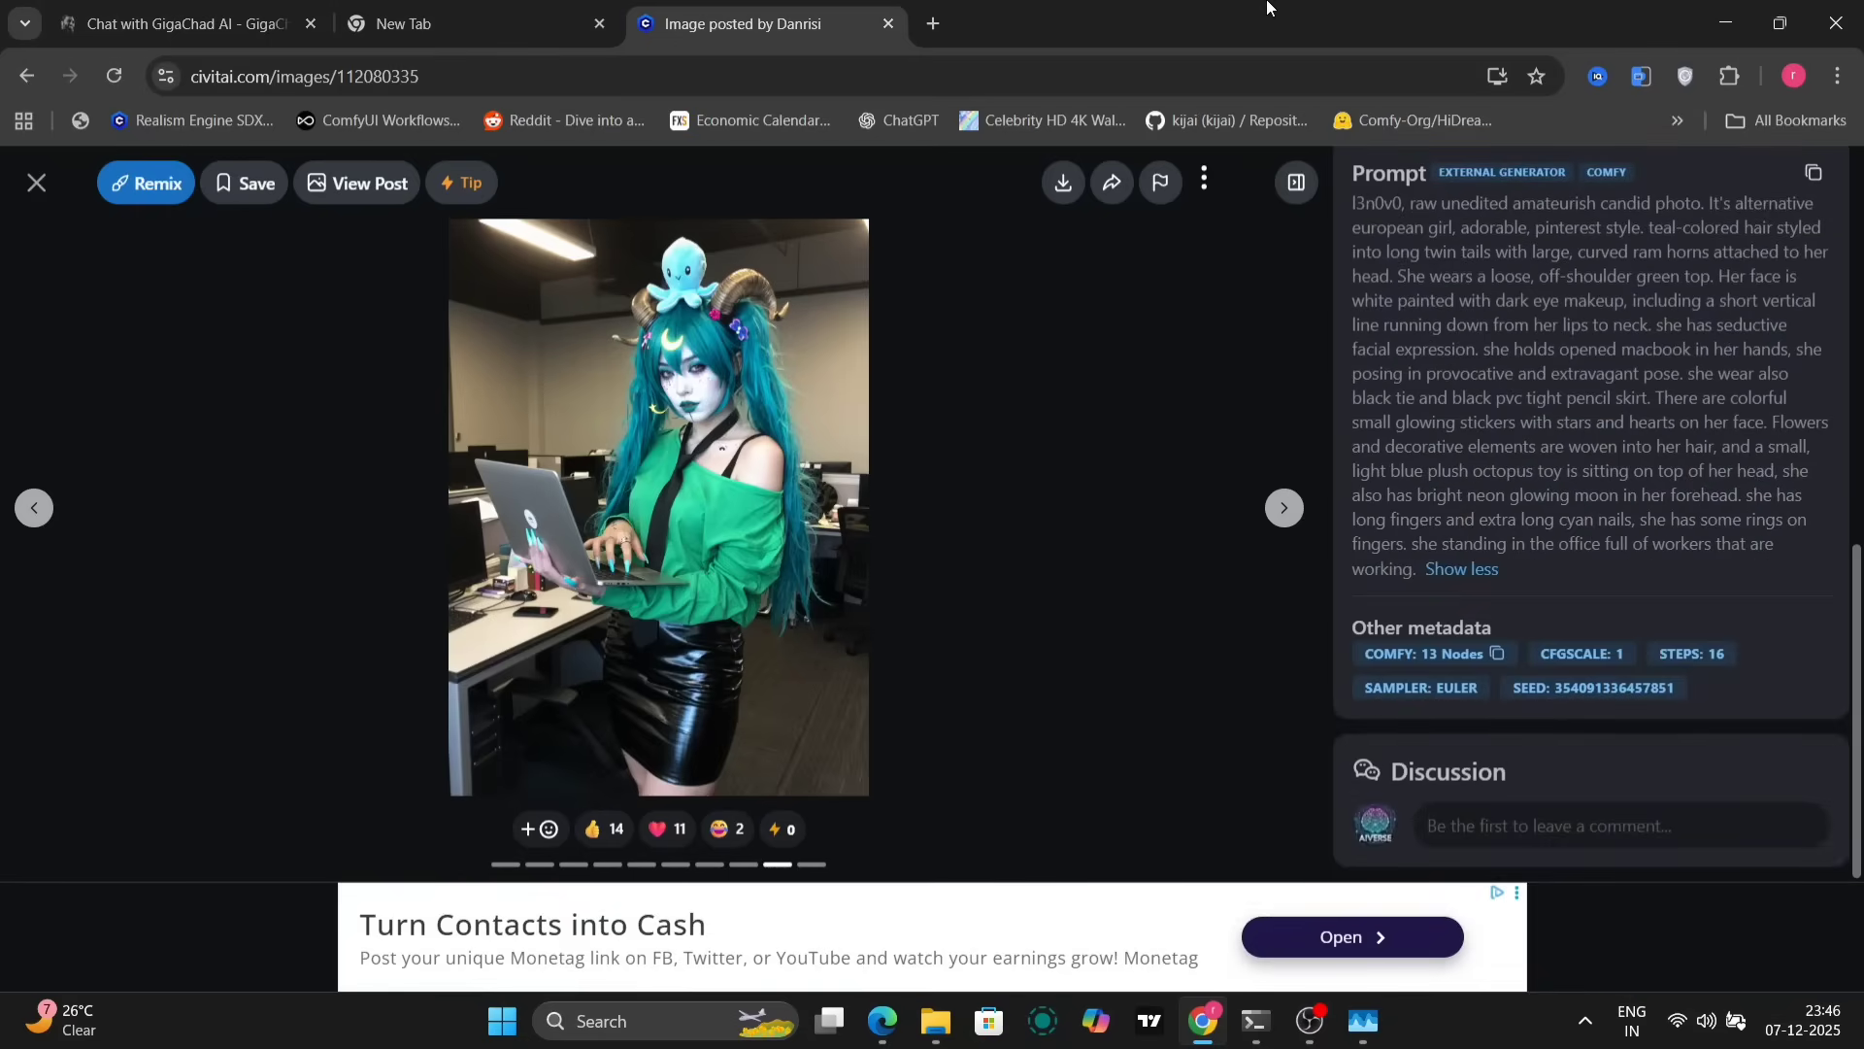
pyautogui.click(1713, 21)
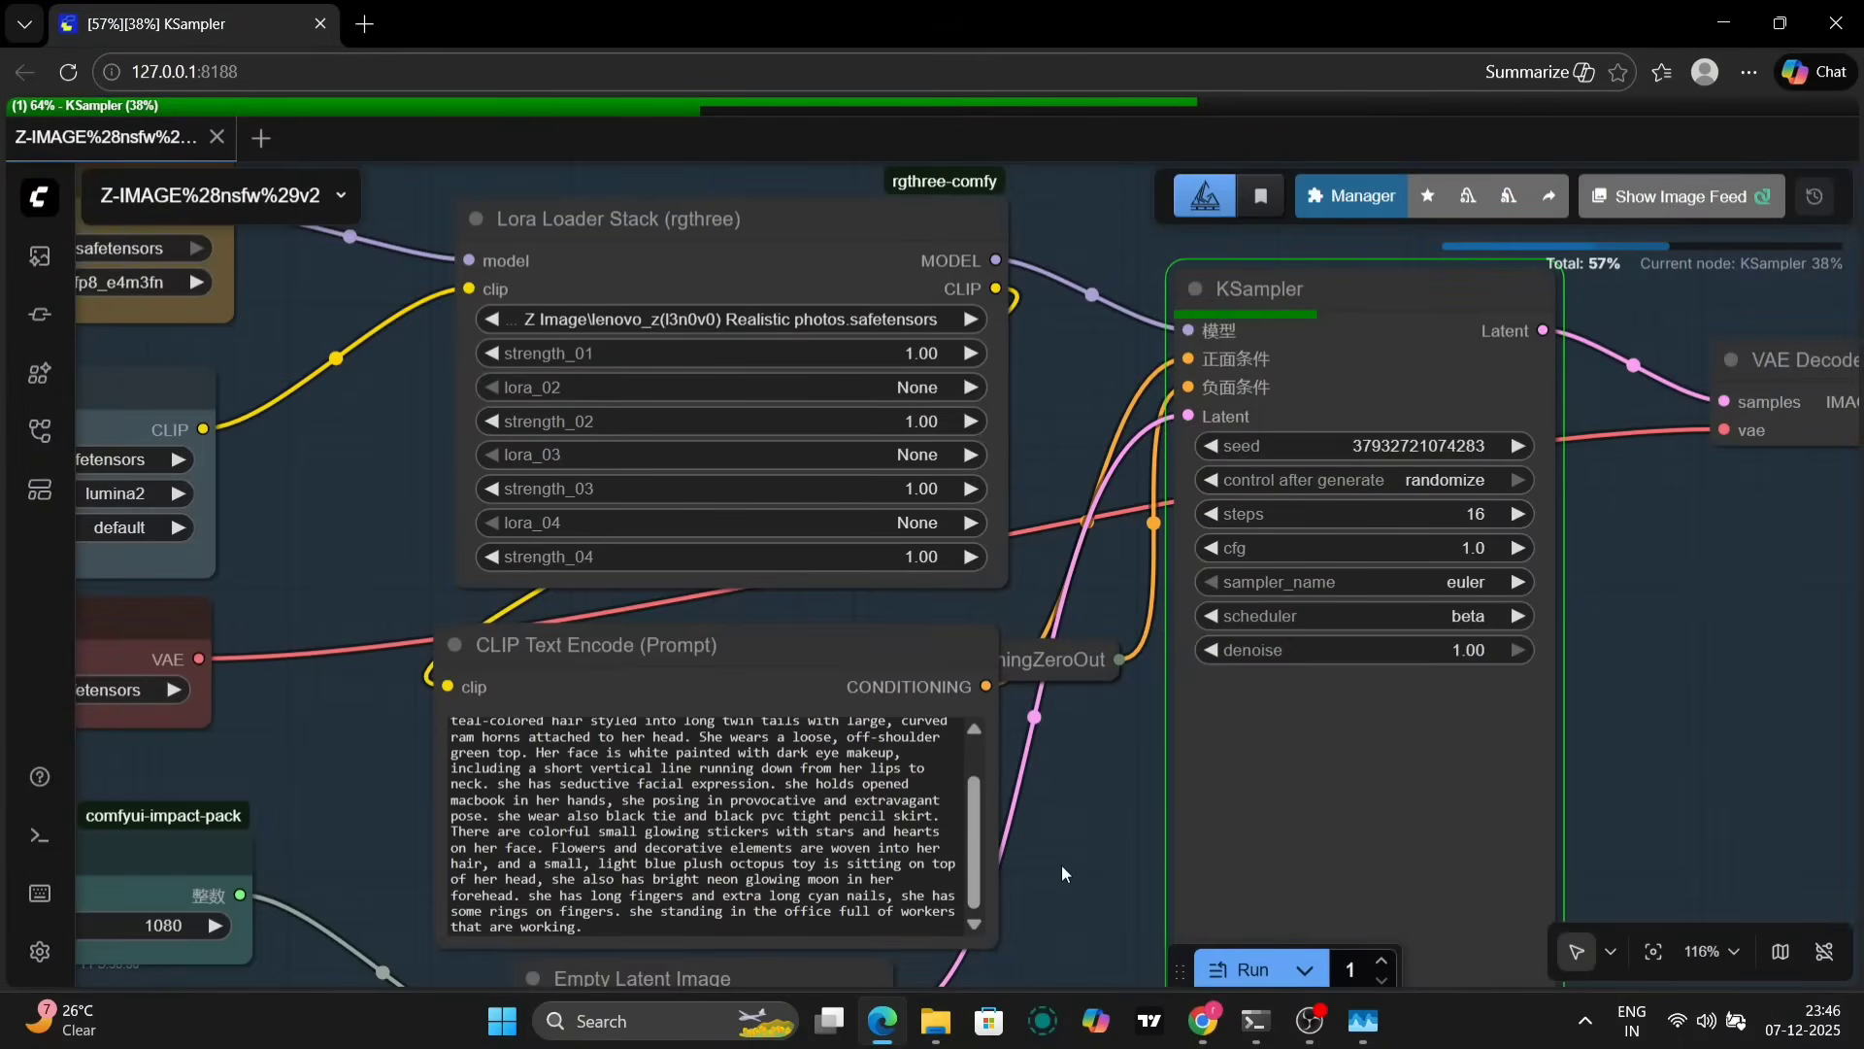
# Inspect the generated preview image, then move the view across to the CLIP Text Encode prompt node.
pyautogui.press('.')
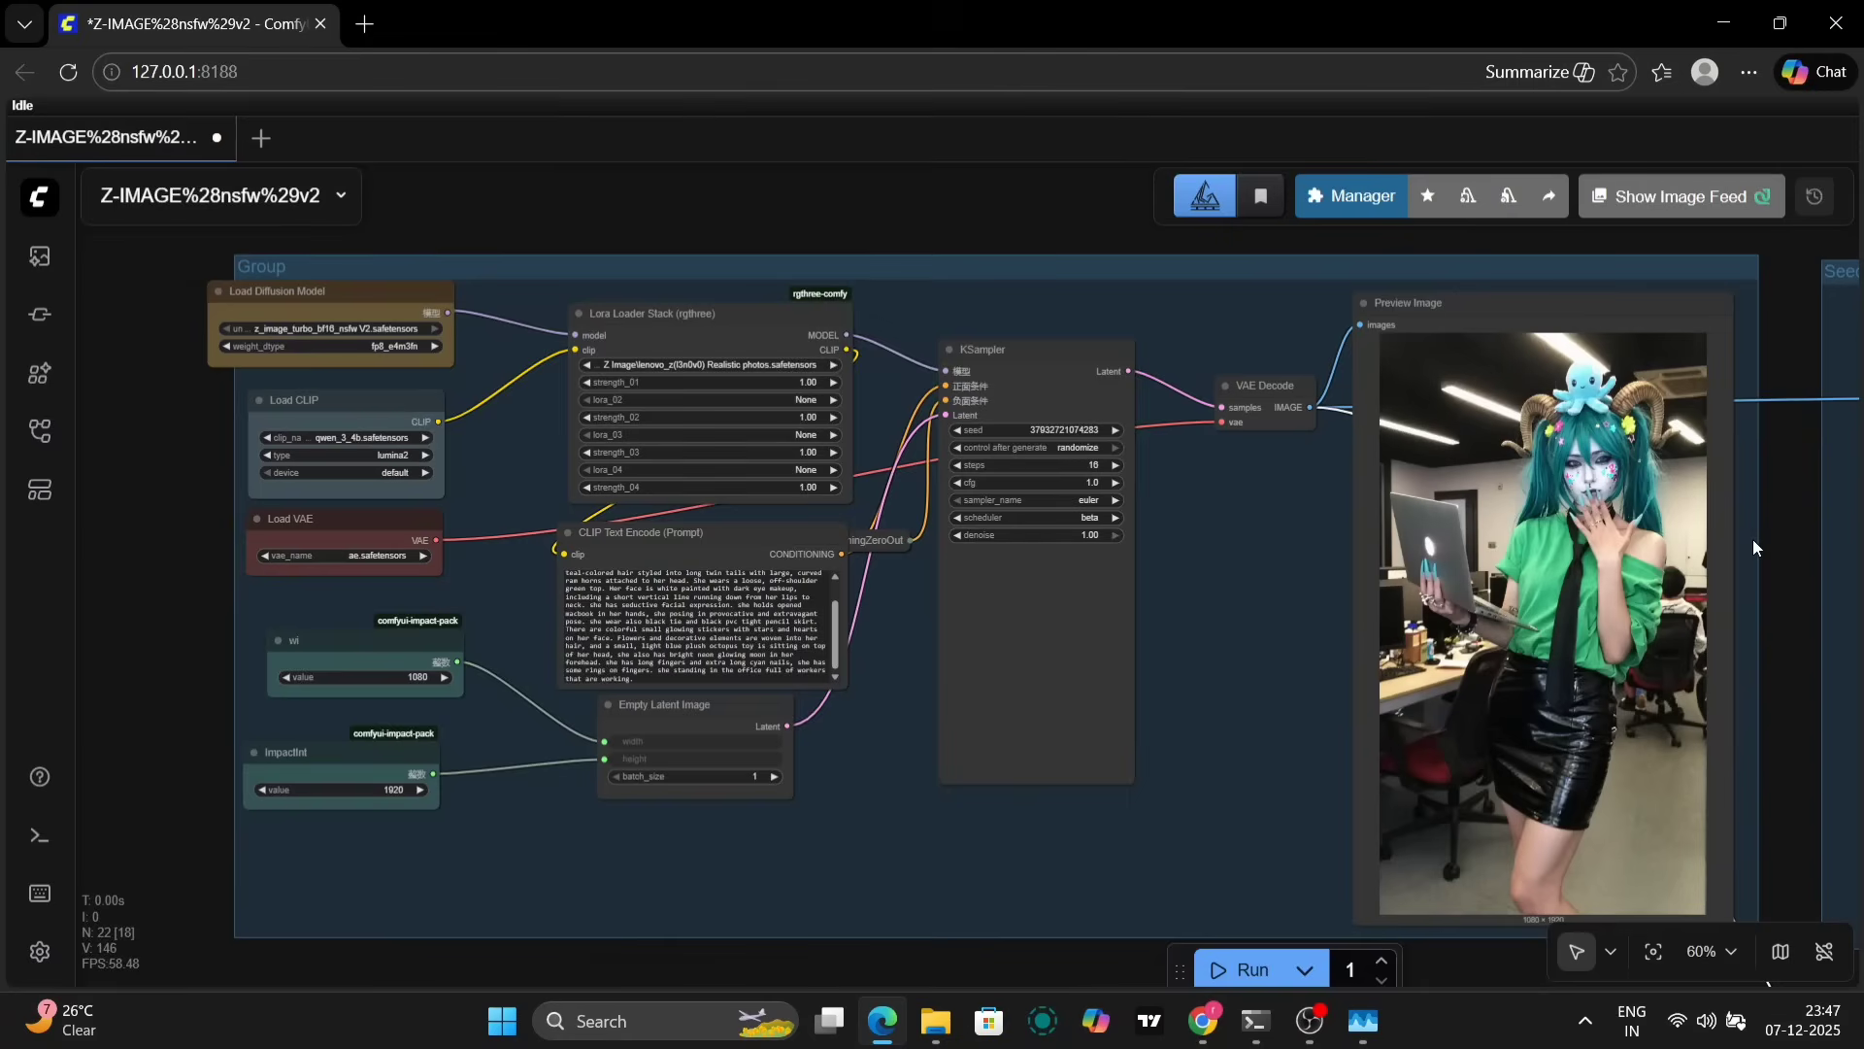
pyautogui.moveTo(1214, 532); pyautogui.dragTo(922, 527)
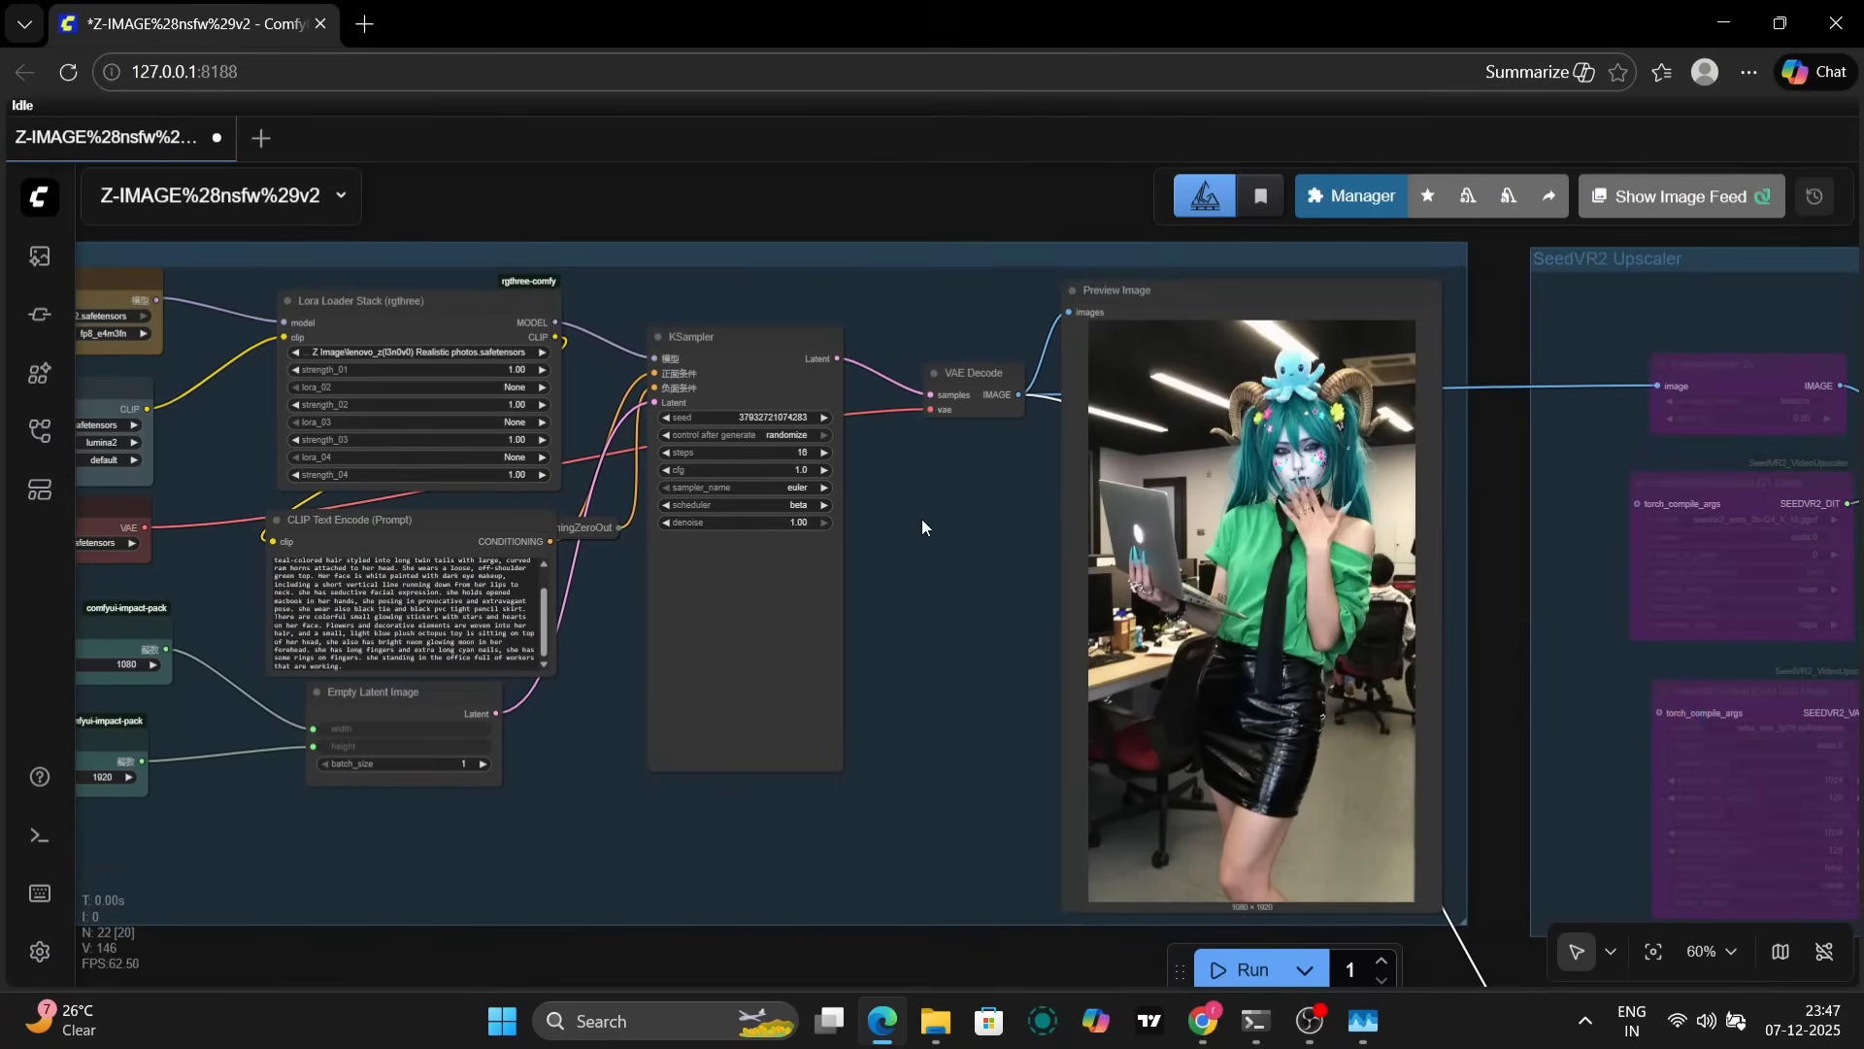
pyautogui.scroll(12, 998, 481)
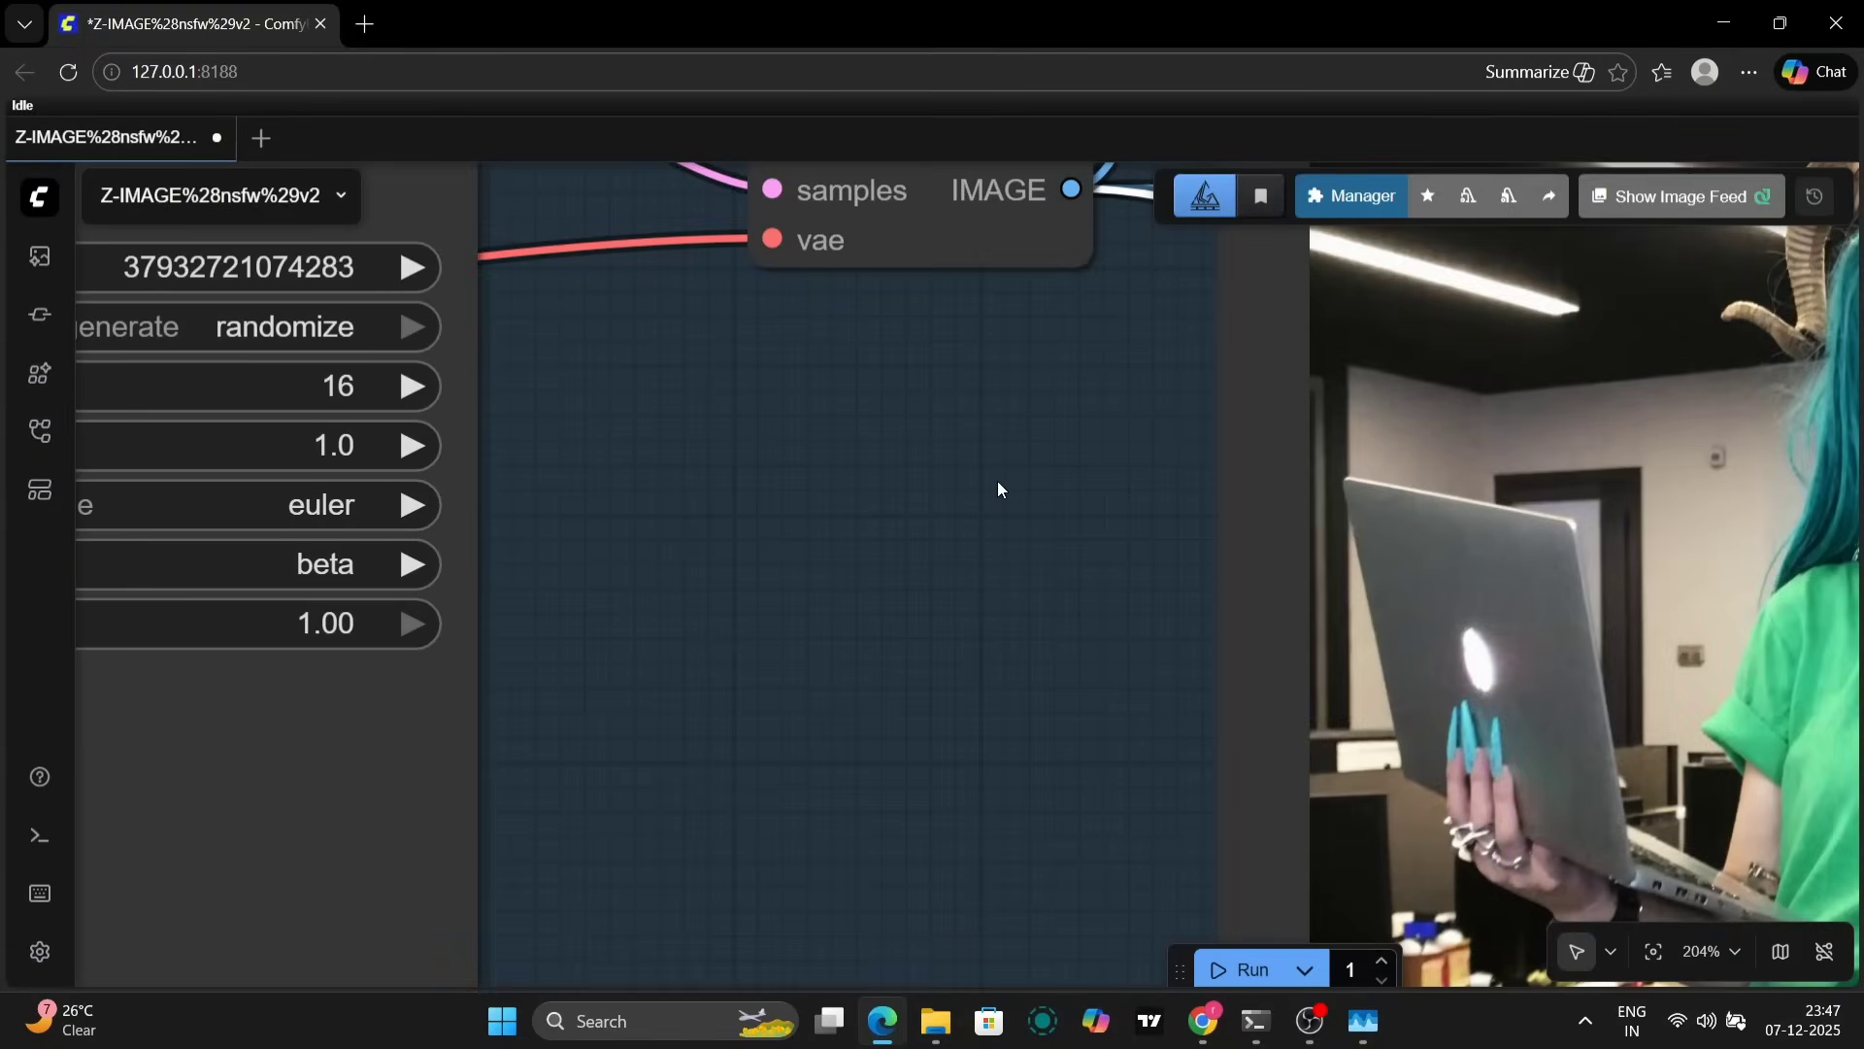
pyautogui.moveTo(998, 480); pyautogui.dragTo(596, 629)
pyautogui.scroll(-2, 596, 629)
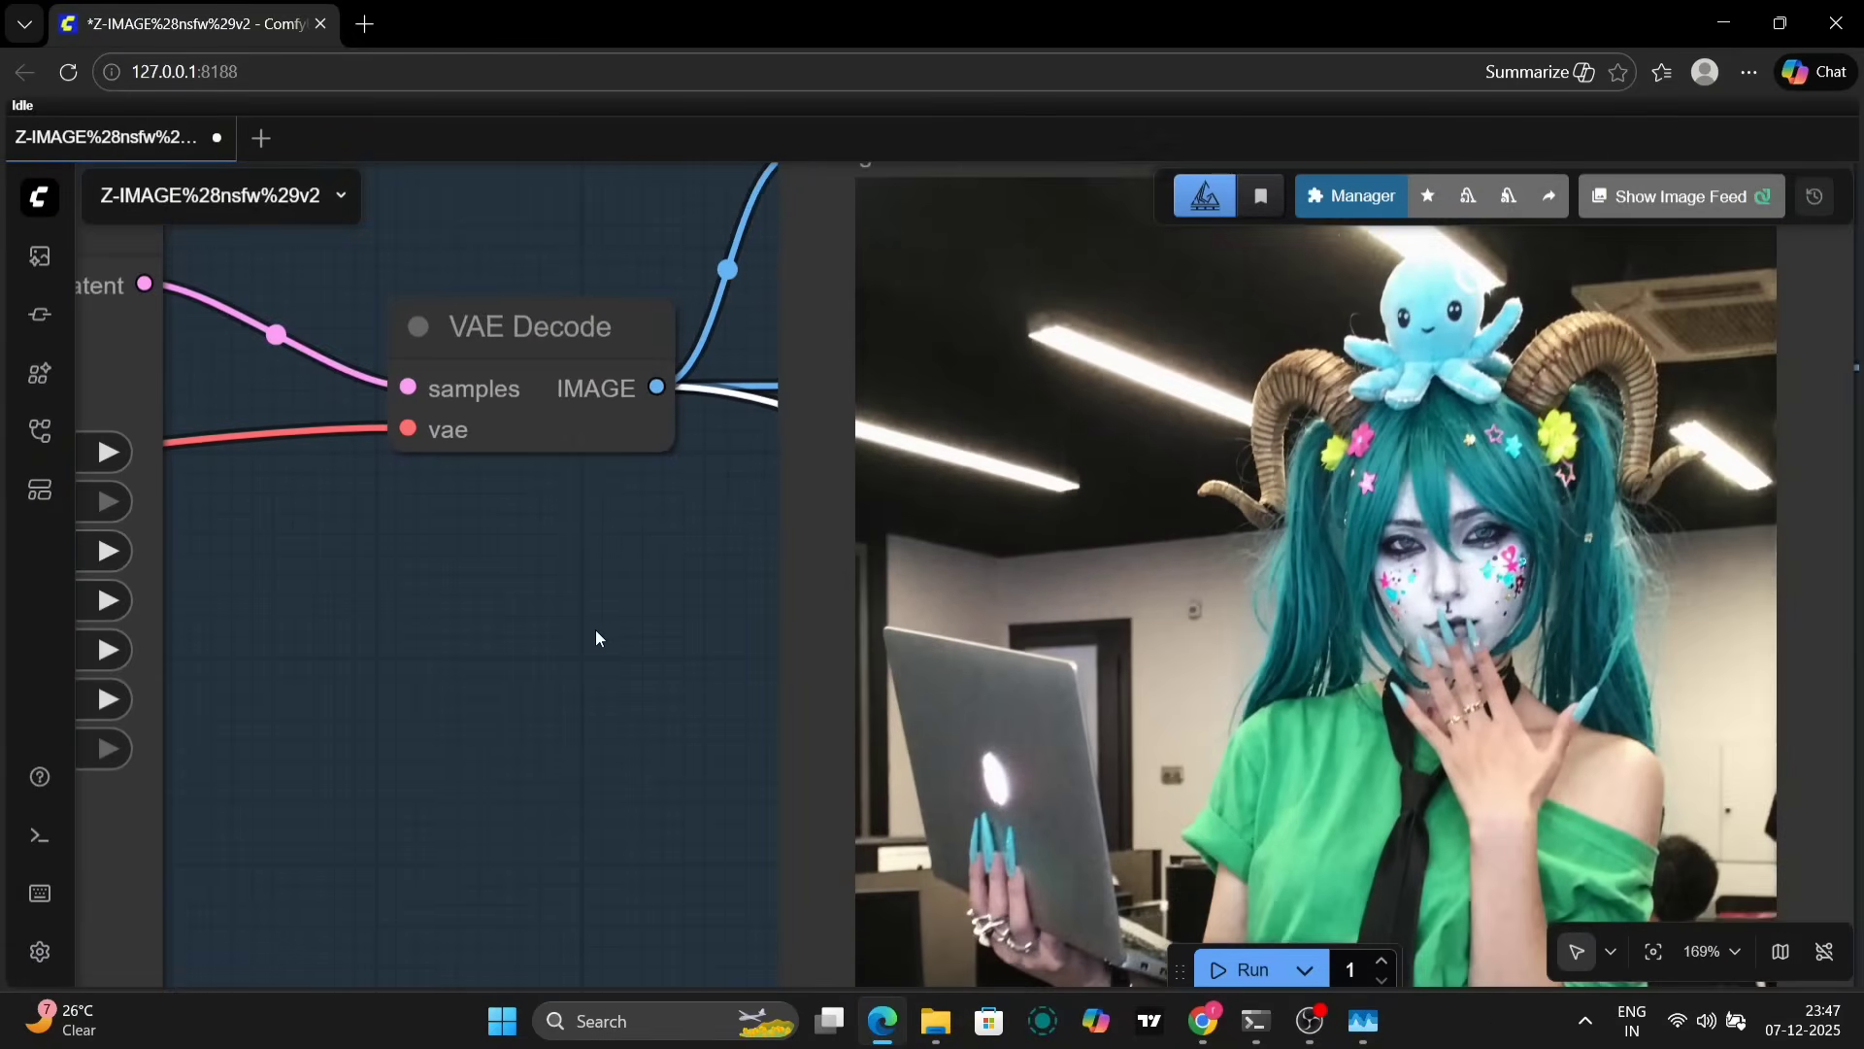
pyautogui.moveTo(652, 690); pyautogui.dragTo(485, 282)
pyautogui.moveTo(466, 583); pyautogui.dragTo(503, 882)
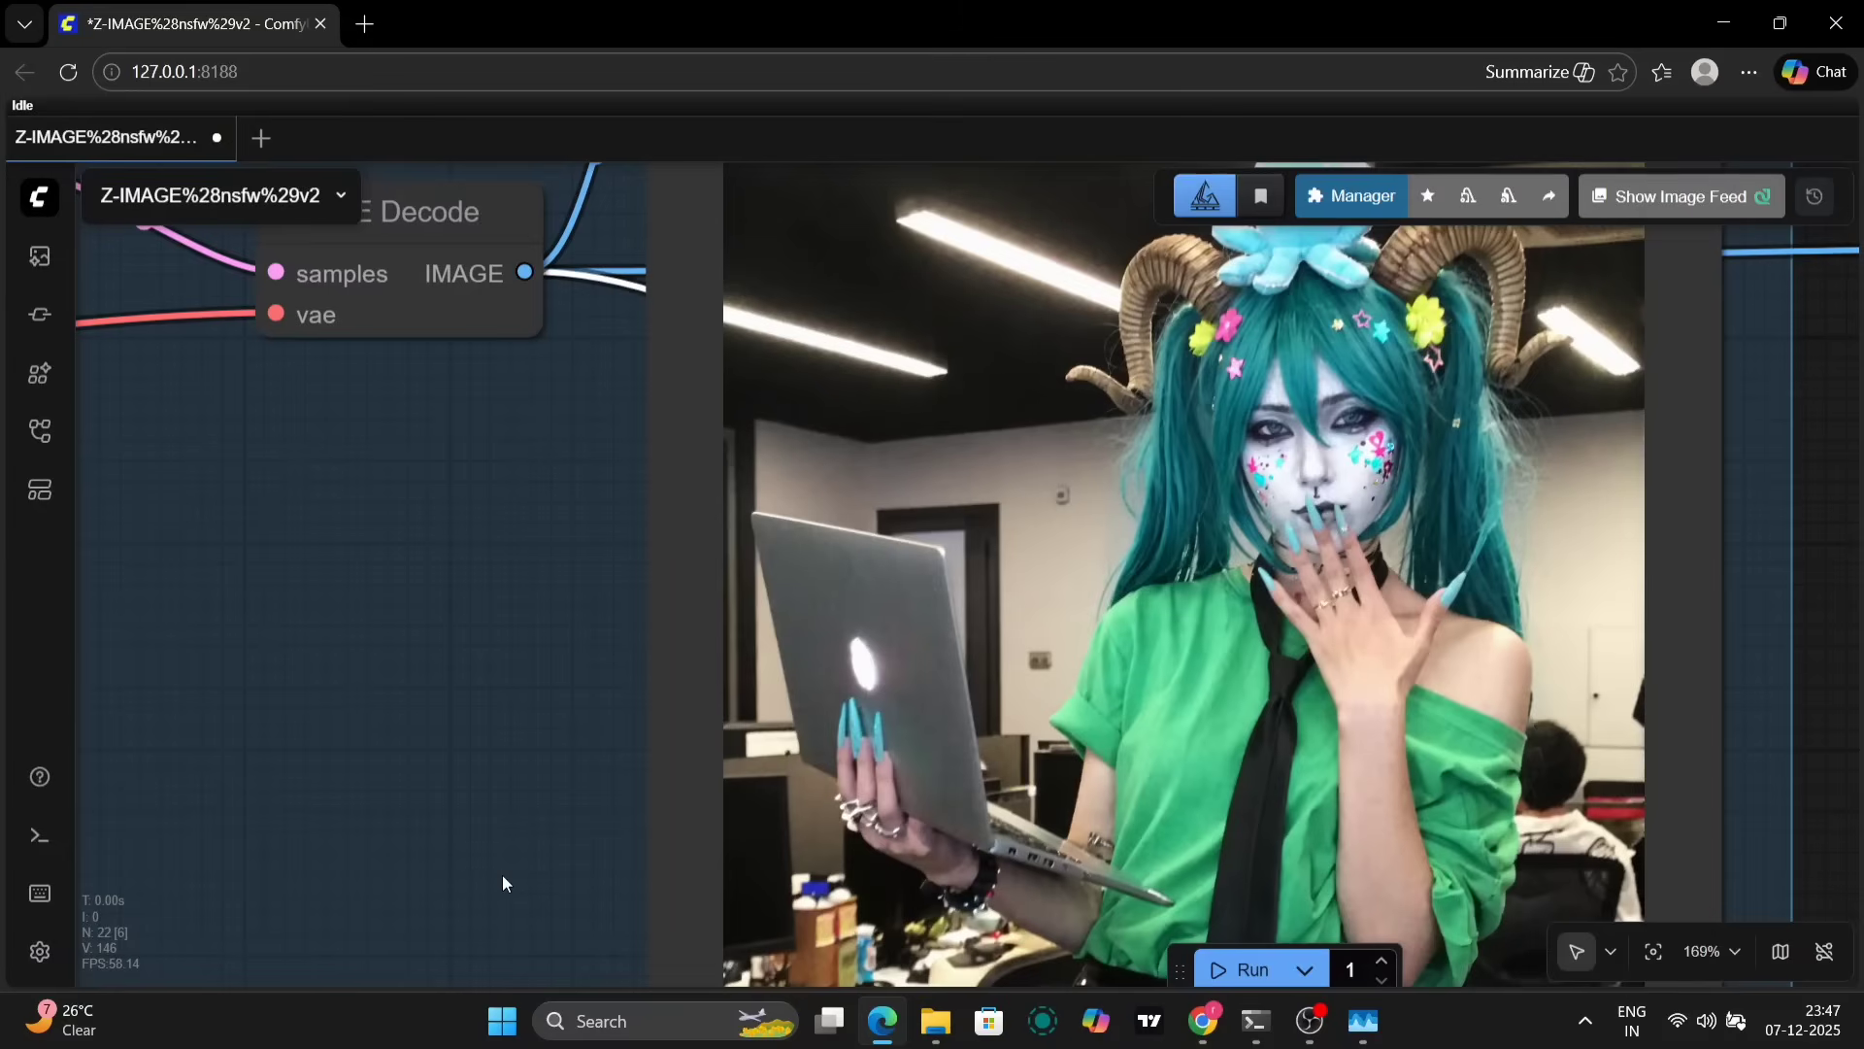
pyautogui.moveTo(391, 639); pyautogui.dragTo(501, 798)
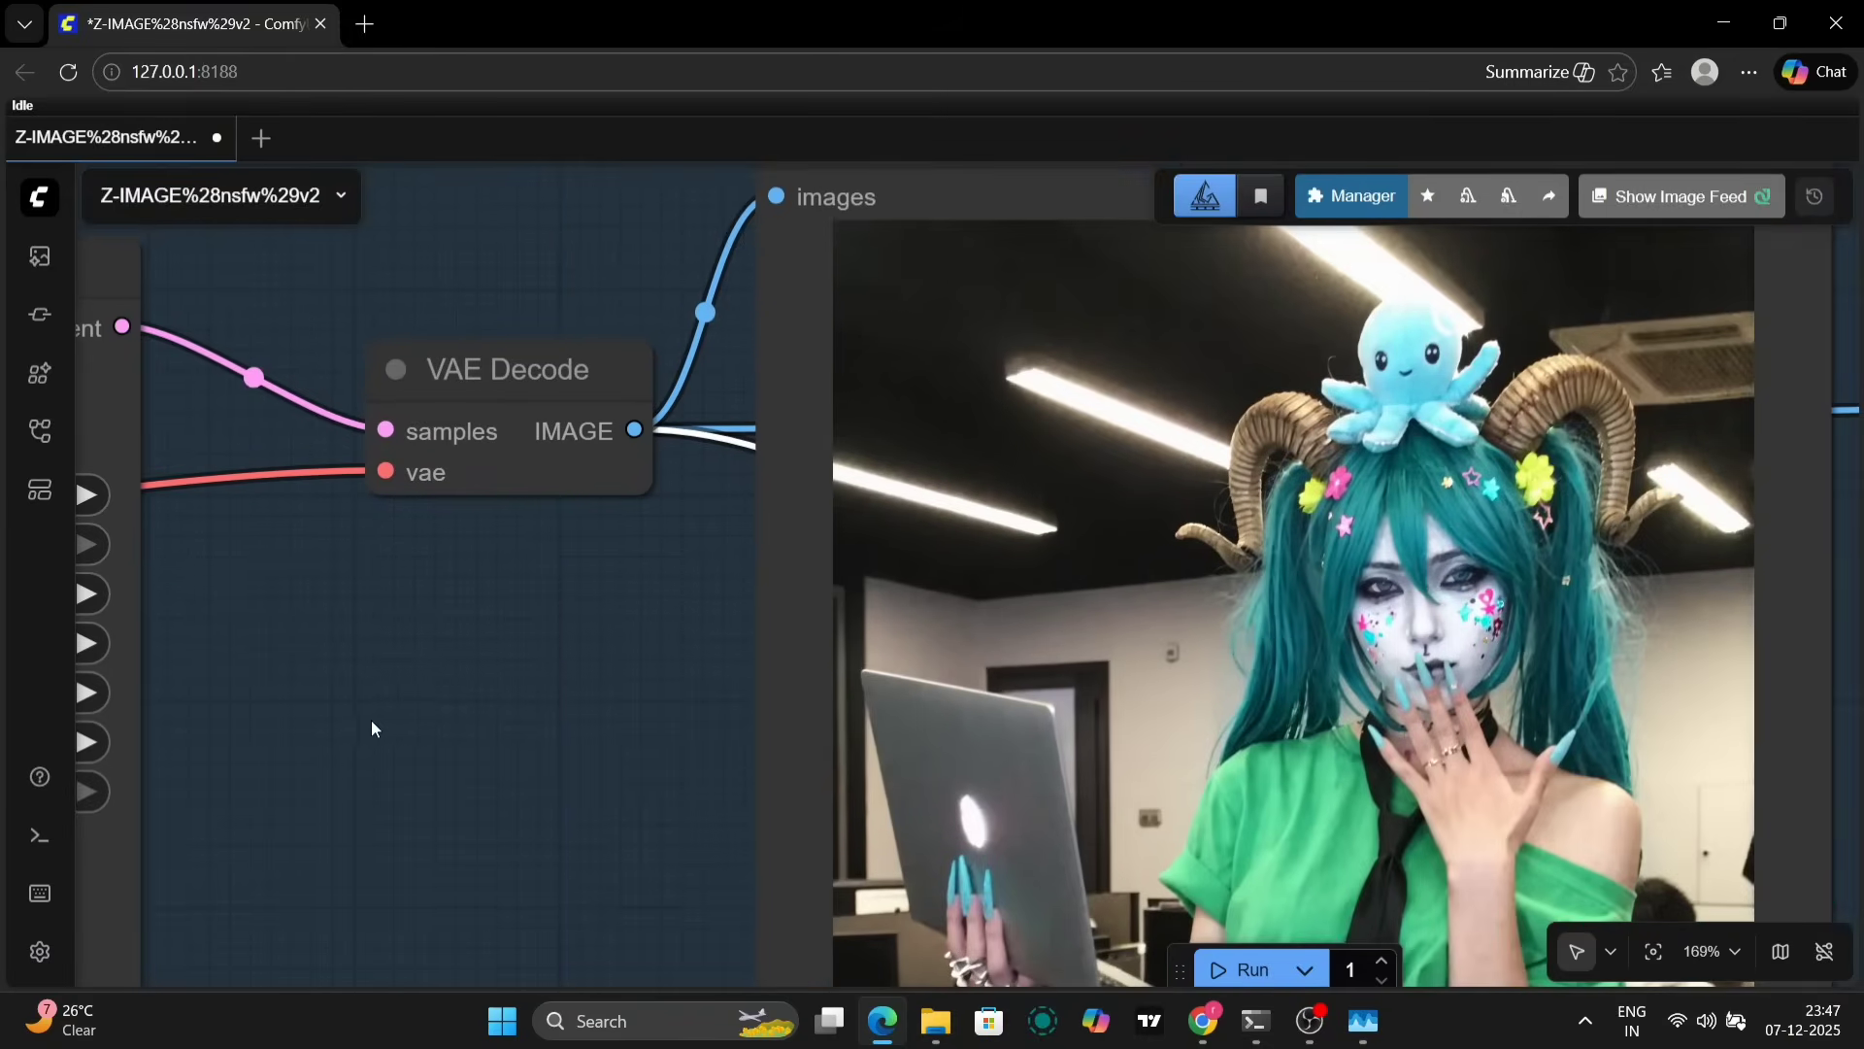
pyautogui.moveTo(372, 728); pyautogui.dragTo(1223, 722)
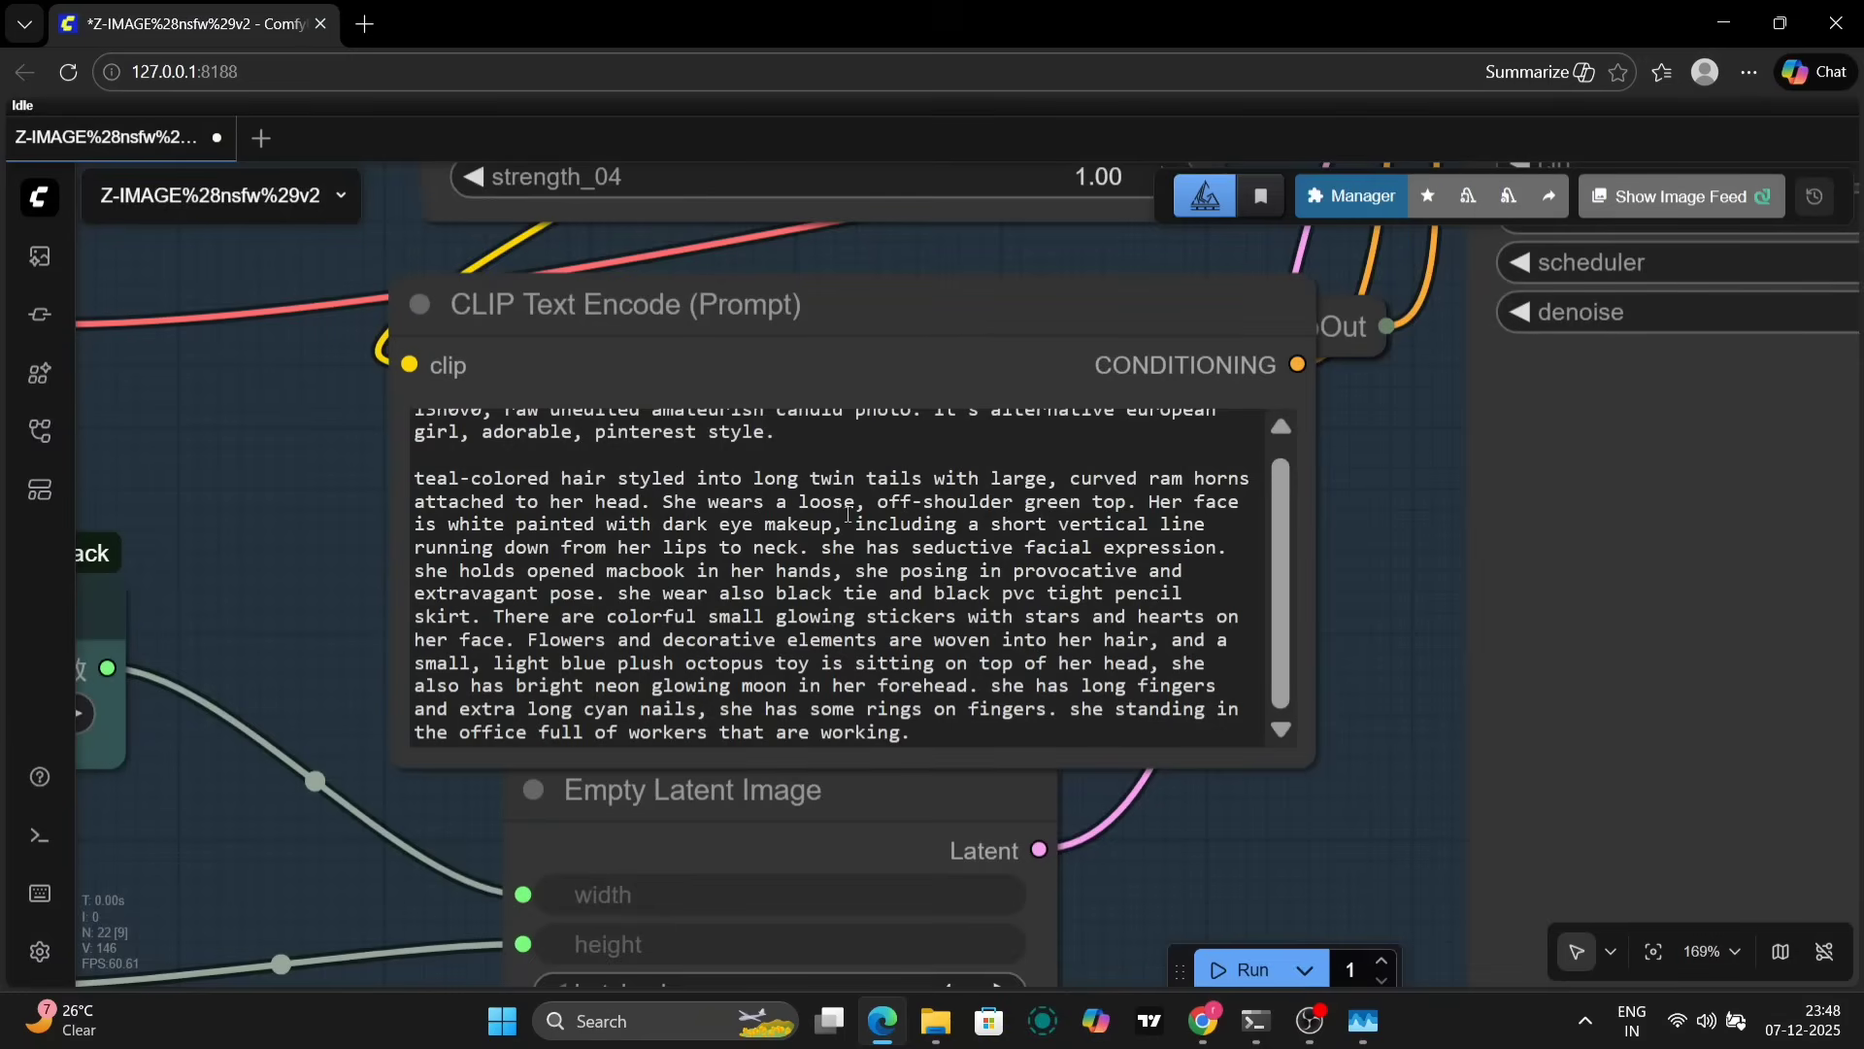
# Change the prompt's green off-shoulder top sentence to 'She is naked' and queue a new run.
pyautogui.click(1126, 501)
pyautogui.press('BackSpace')
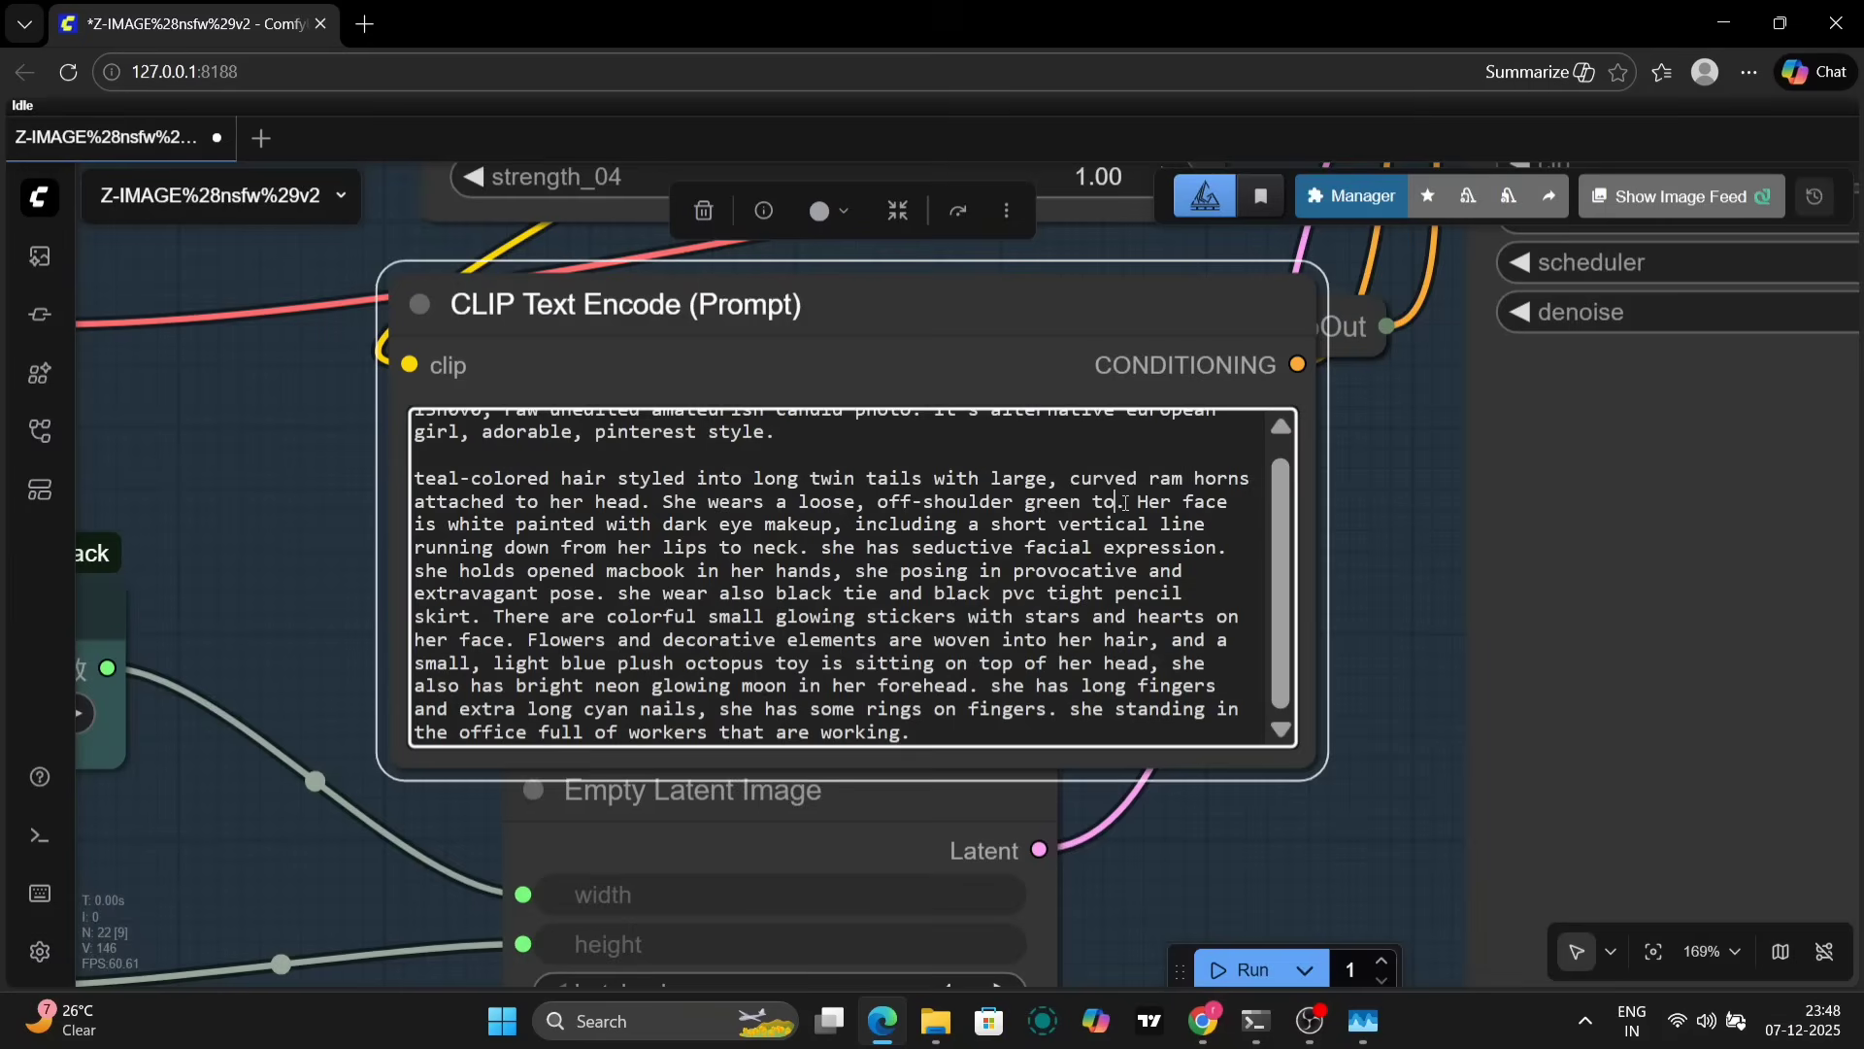
pyautogui.press('BackSpace')
pyautogui.press('BackSpace')
pyautogui.press('BackSpace')
pyautogui.press('BackSpace')
pyautogui.press('BackSpace')
pyautogui.press('BackSpace')
pyautogui.press('BackSpace')
pyautogui.press('BackSpace')
pyautogui.press('BackSpace')
pyautogui.press('BackSpace')
pyautogui.press('BackSpace')
pyautogui.press('BackSpace')
pyautogui.press('BackSpace')
pyautogui.press('BackSpace')
pyautogui.press('BackSpace')
pyautogui.press('BackSpace')
pyautogui.press('BackSpace')
pyautogui.press('BackSpace')
pyautogui.press('BackSpace')
pyautogui.press('BackSpace')
pyautogui.press('BackSpace')
pyautogui.press('BackSpace')
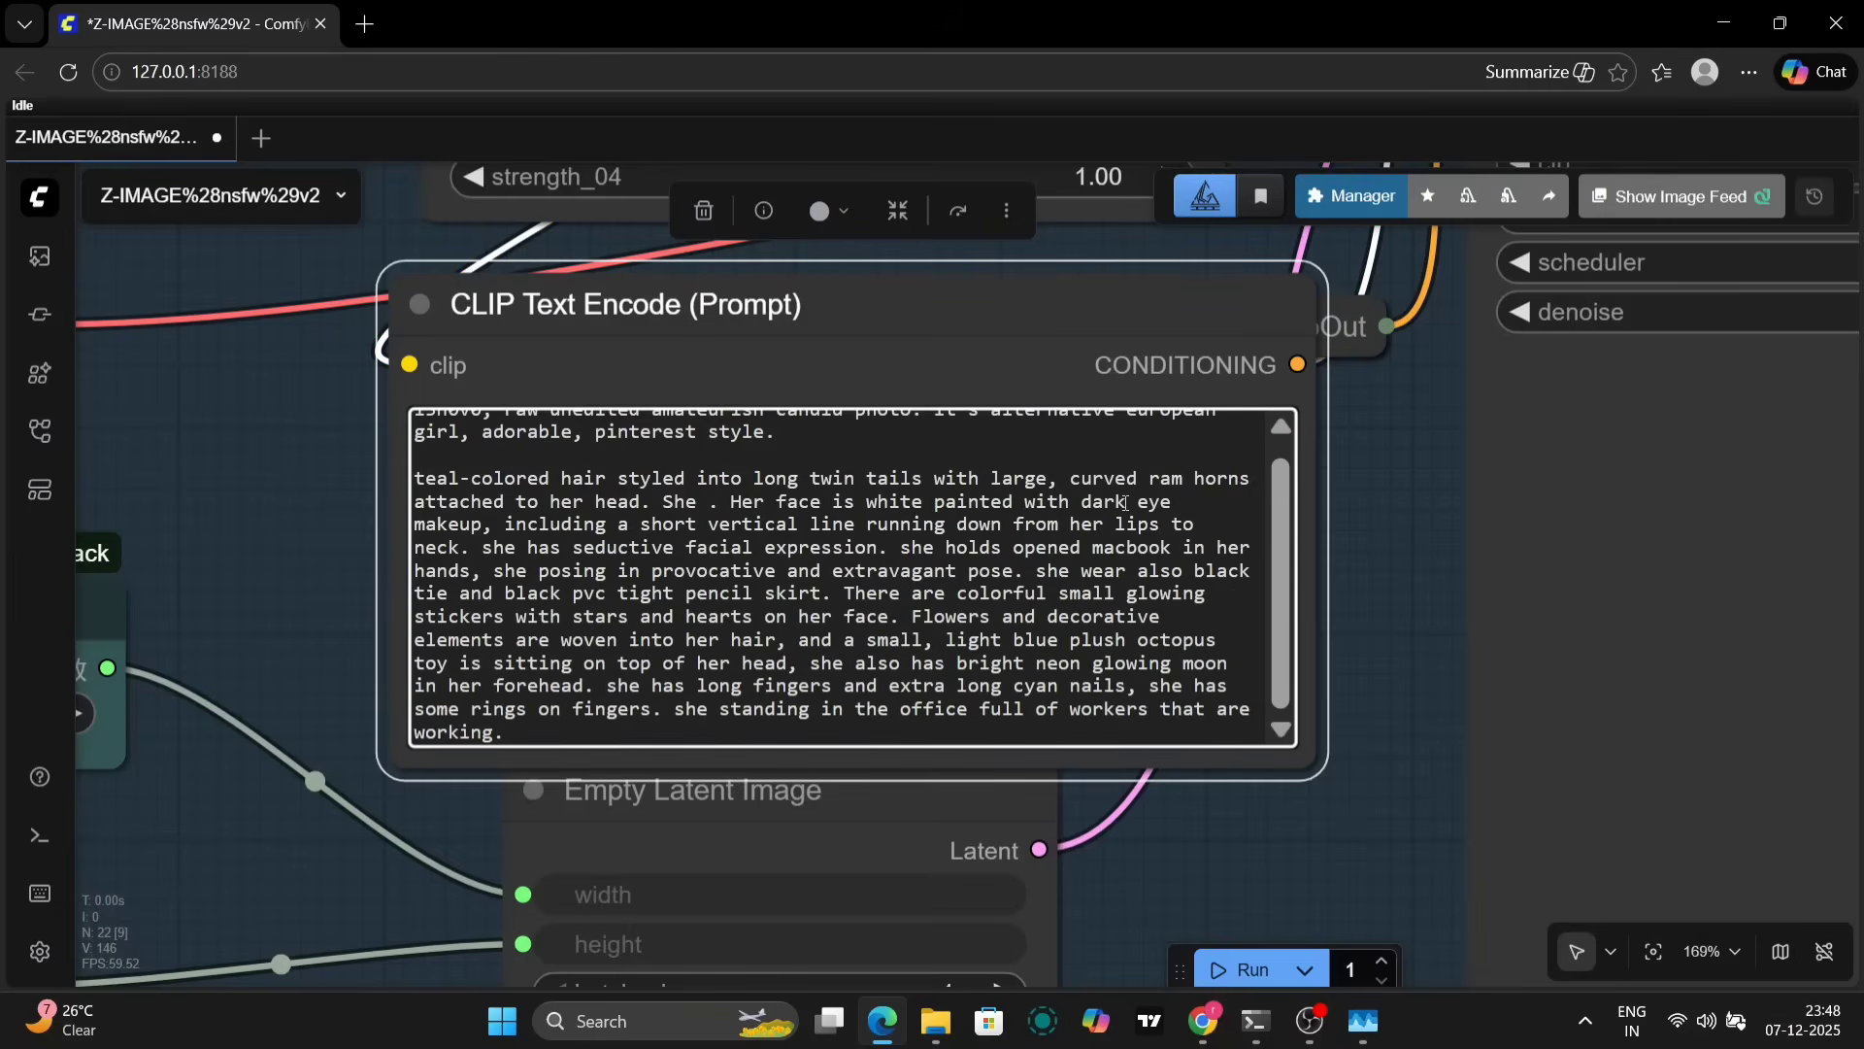
pyautogui.write('is ')
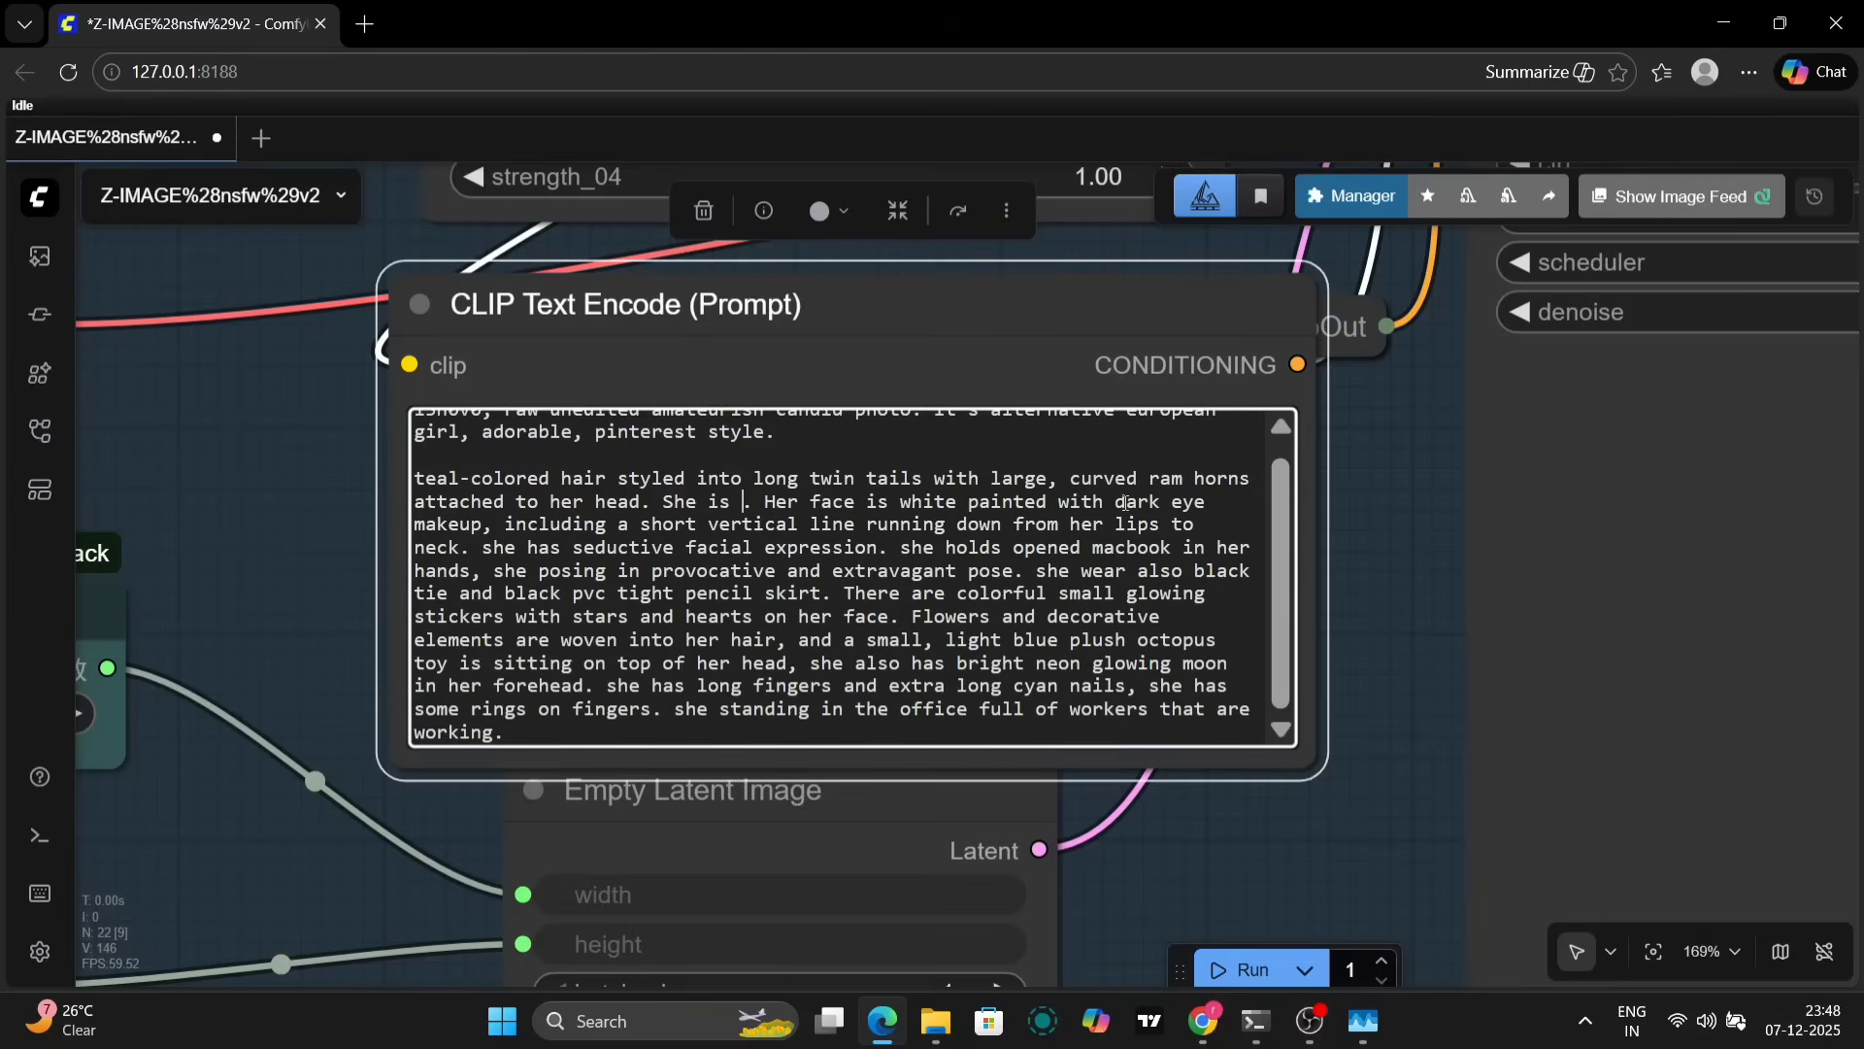
pyautogui.write('weaing')
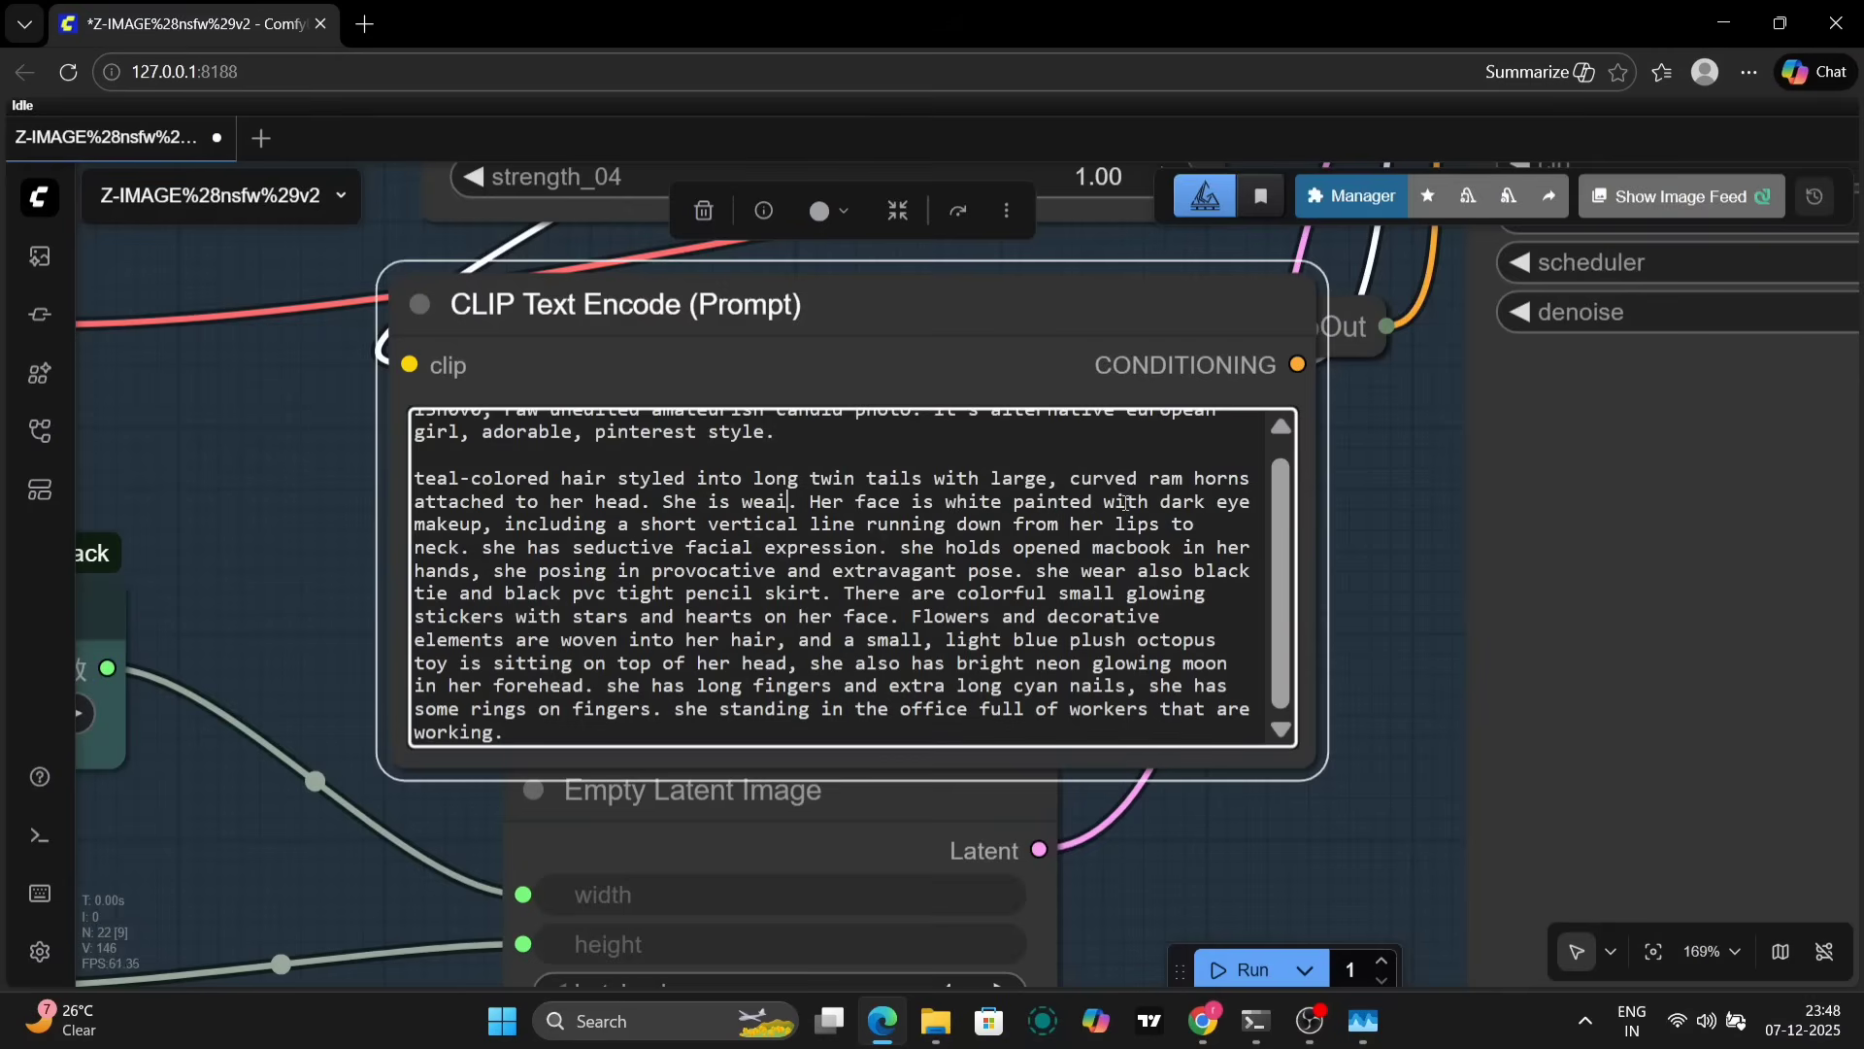
pyautogui.press('BackSpace')
pyautogui.press('BackSpace')
pyautogui.press('BackSpace')
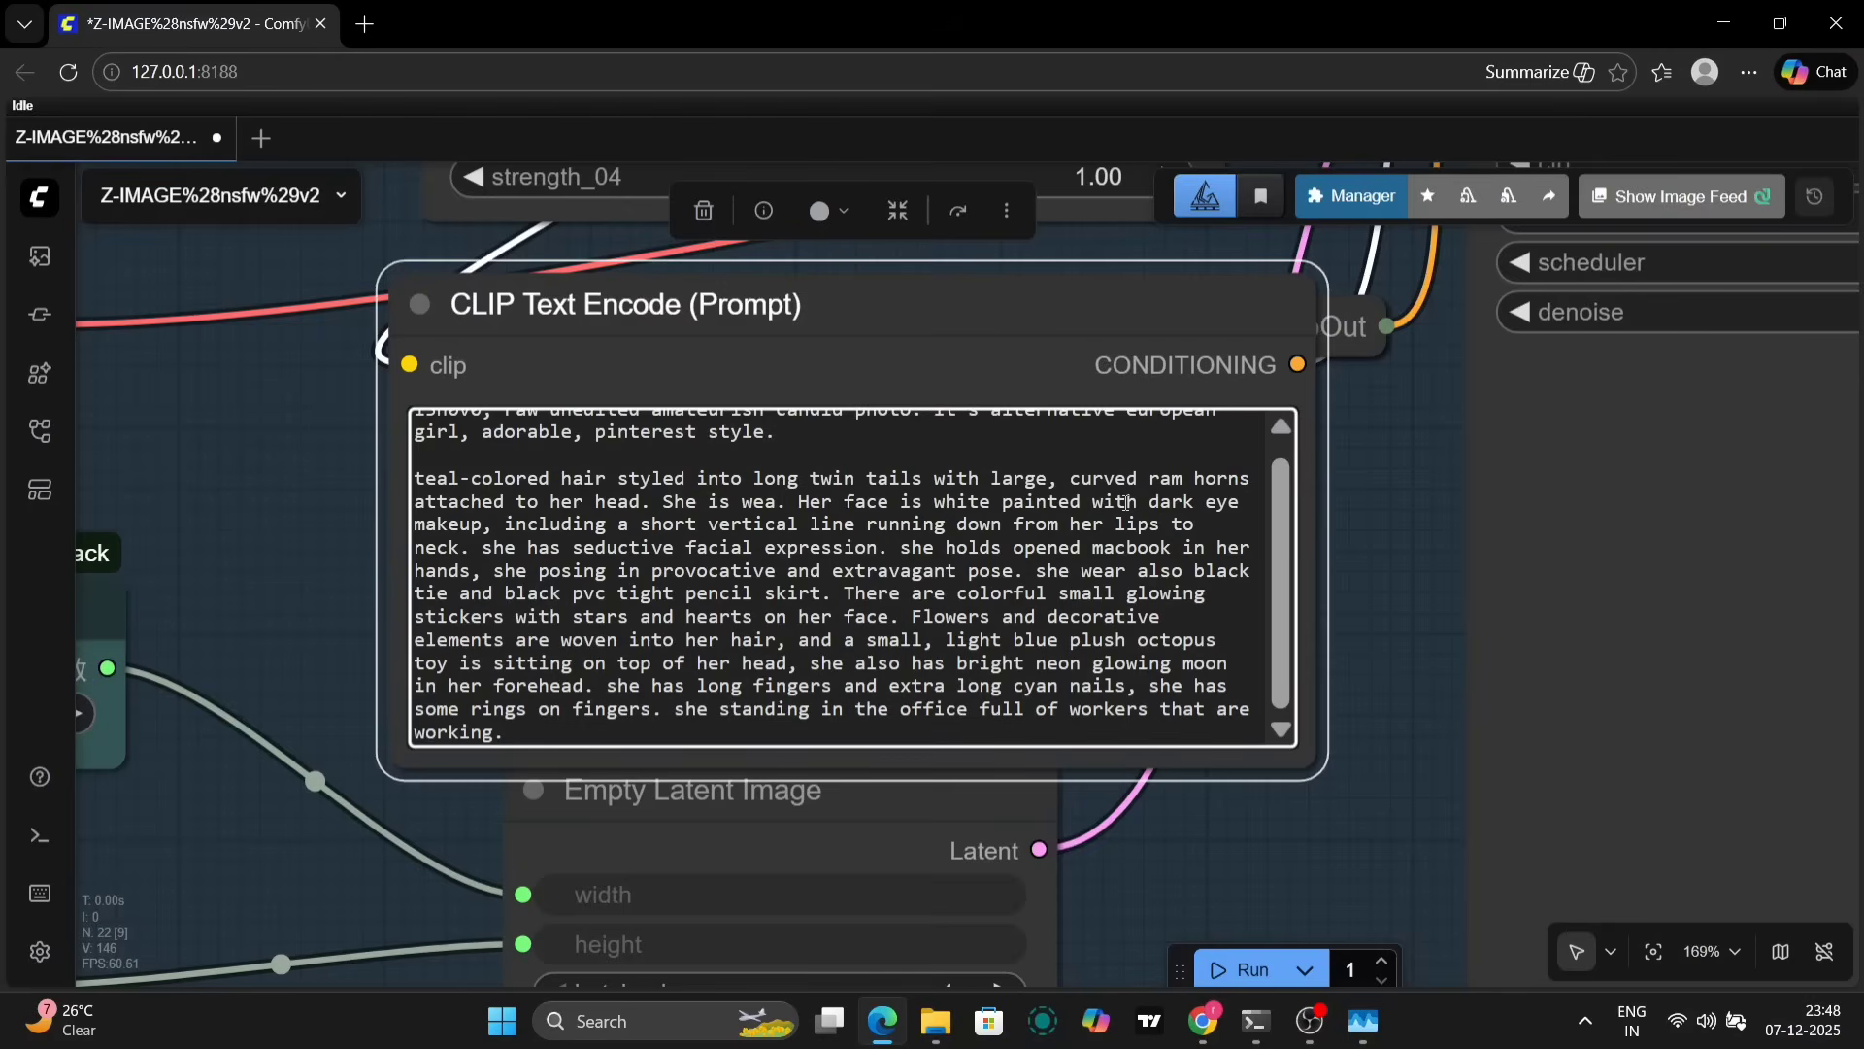
pyautogui.write('ring noth')
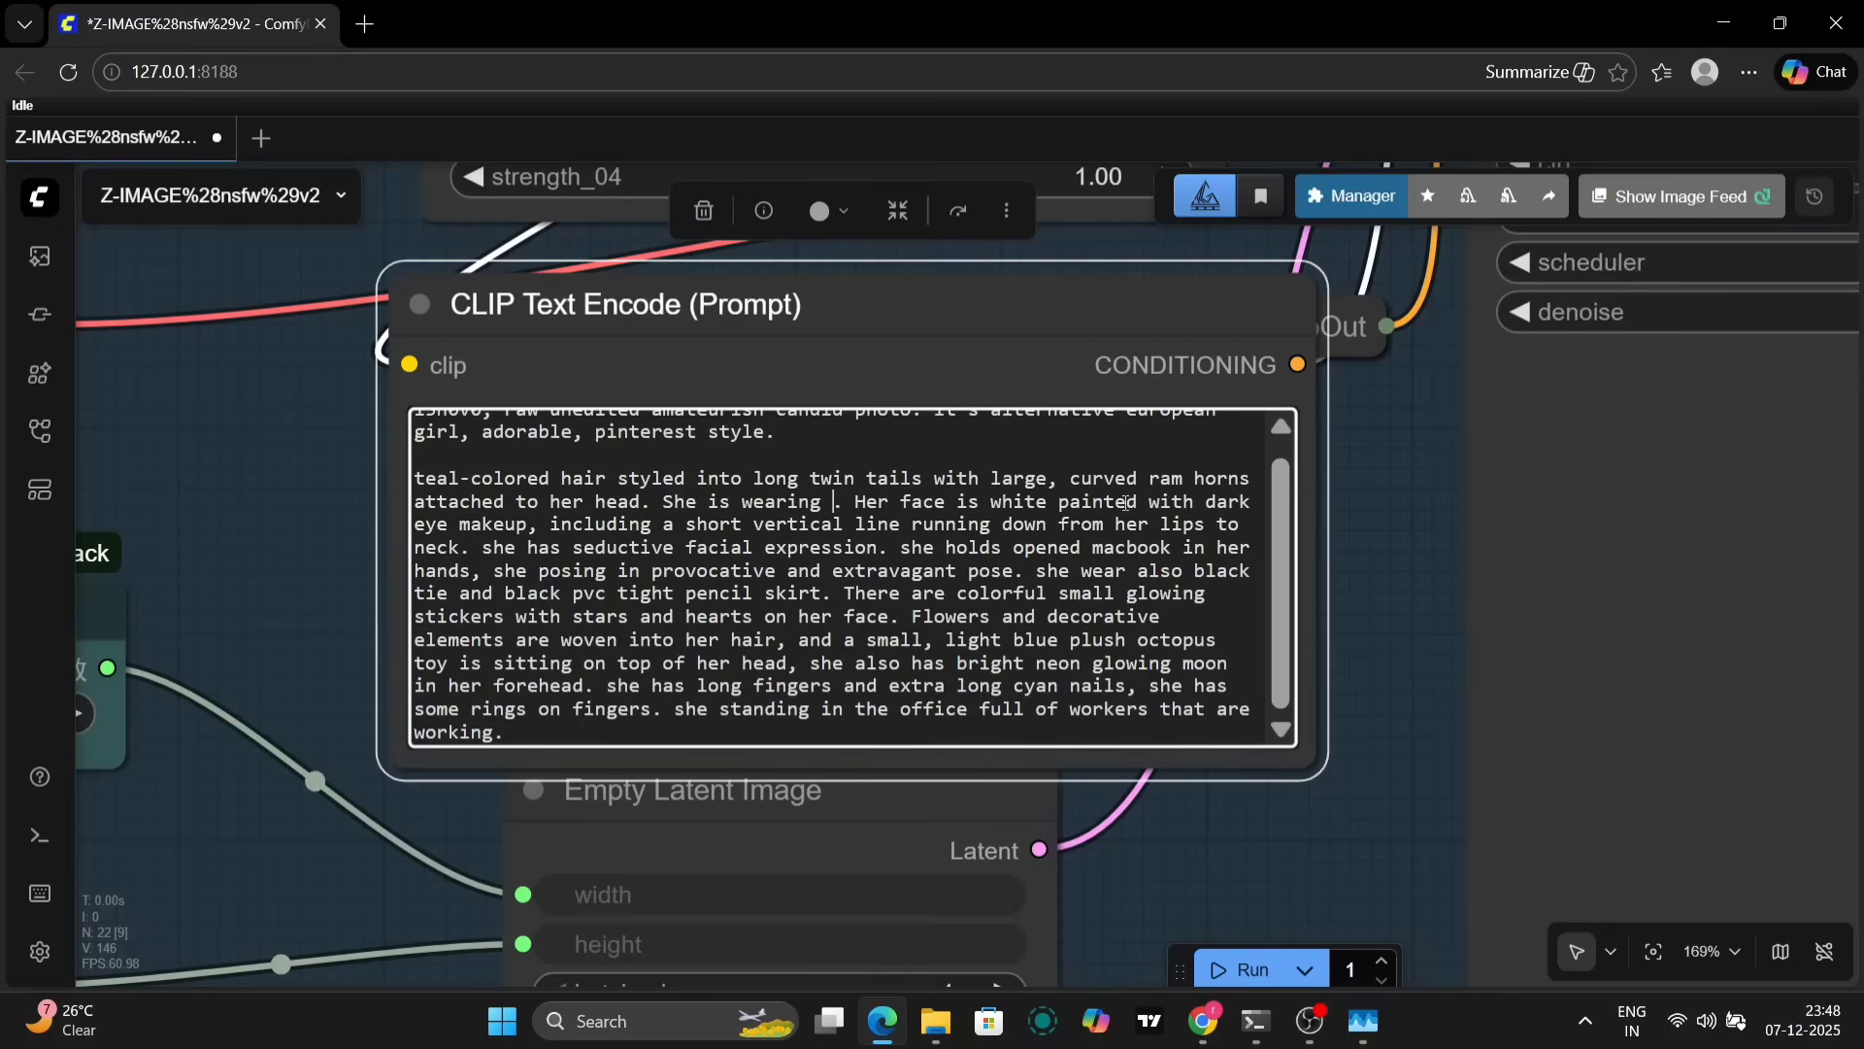
pyautogui.write('ing')
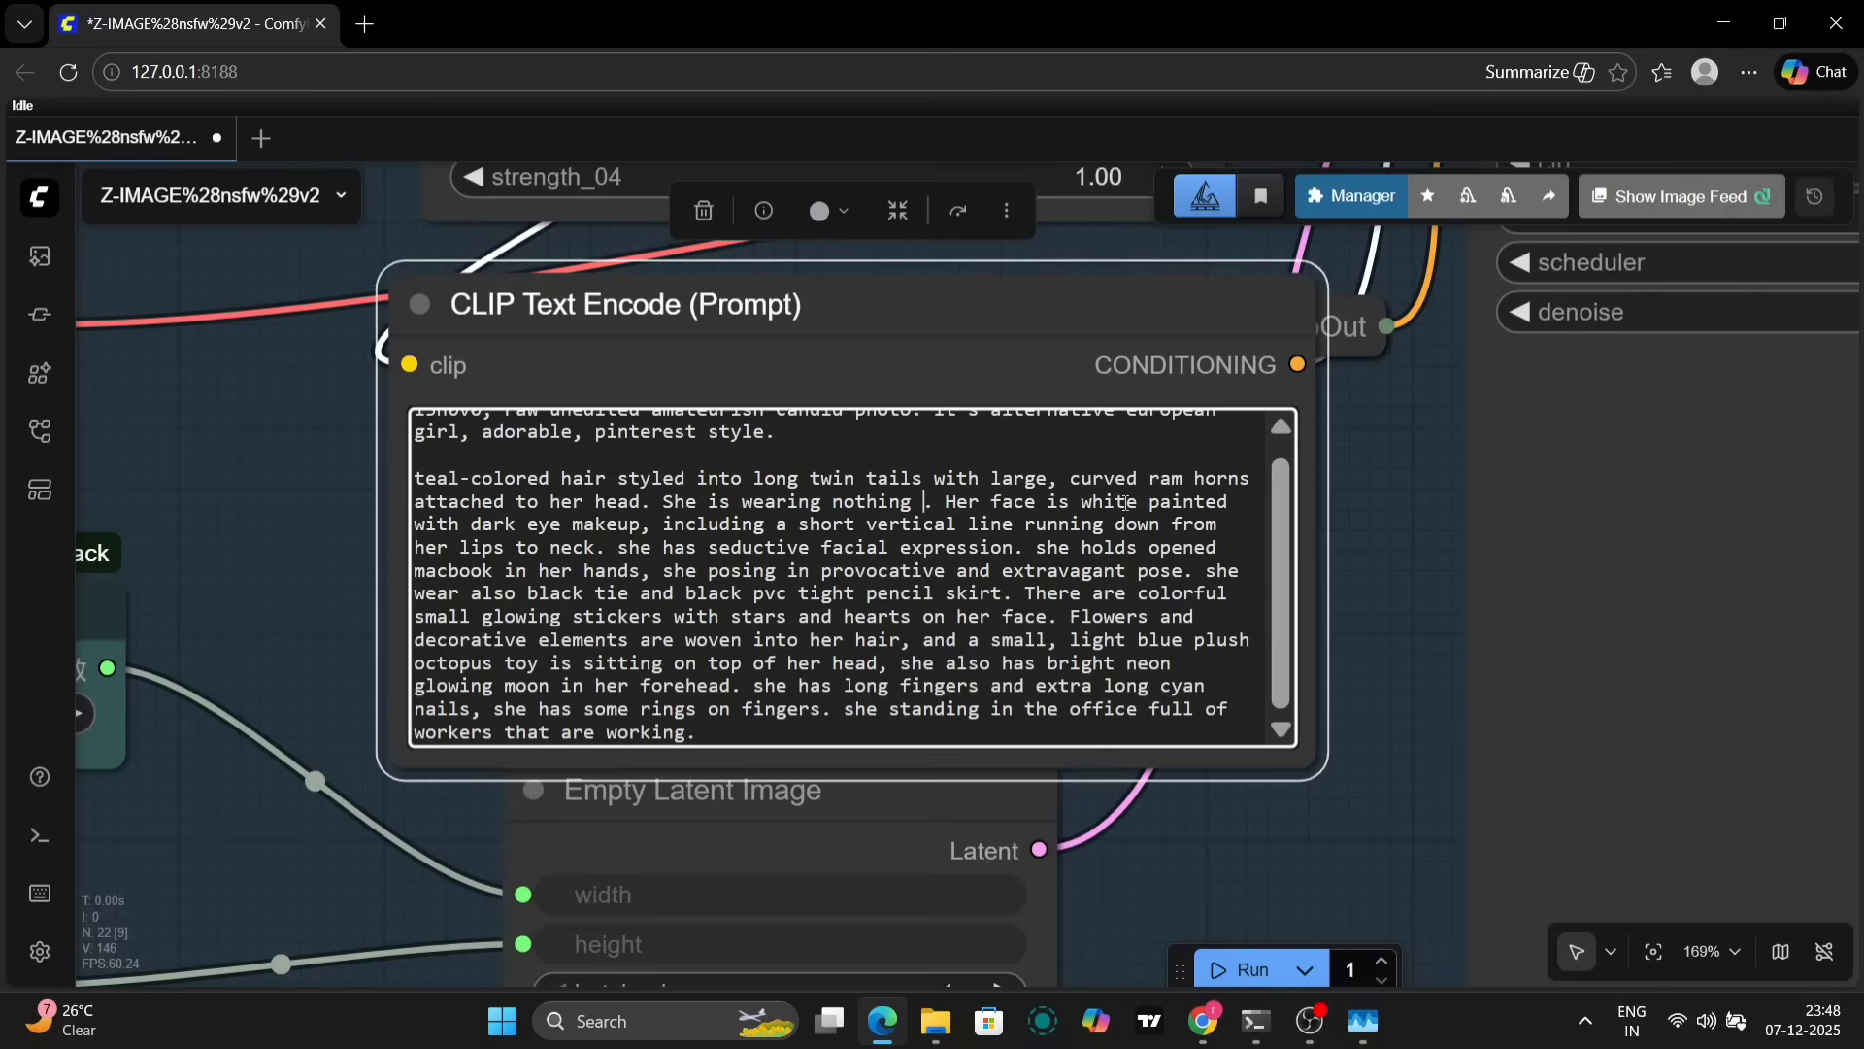
pyautogui.press('BackSpace')
pyautogui.press('BackSpace')
pyautogui.press('BackSpace')
pyautogui.press('BackSpace')
pyautogui.press('BackSpace')
pyautogui.press('BackSpace')
pyautogui.press('BackSpace')
pyautogui.press('BackSpace')
pyautogui.press('BackSpace')
pyautogui.press('BackSpace')
pyautogui.press('BackSpace')
pyautogui.press('BackSpace')
pyautogui.press('BackSpace')
pyautogui.press('BackSpace')
pyautogui.press('BackSpace')
pyautogui.press('BackSpace')
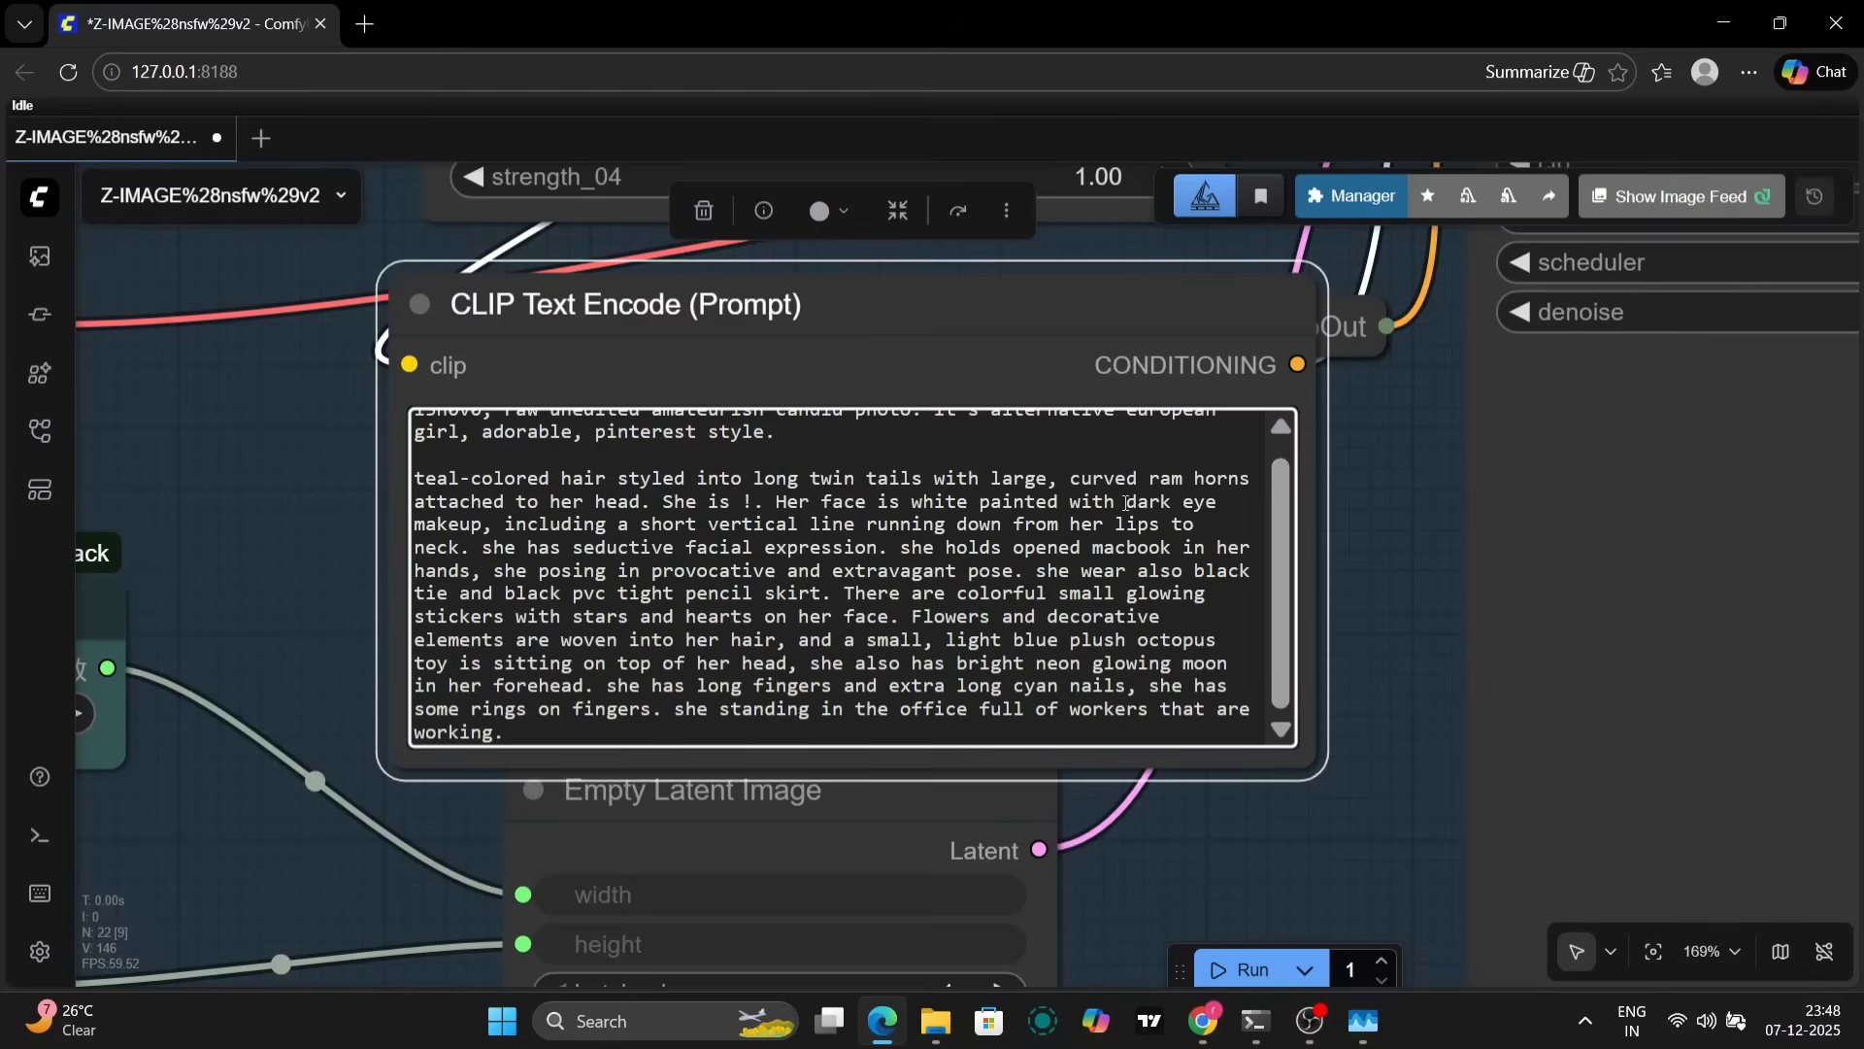
pyautogui.write('naked in')
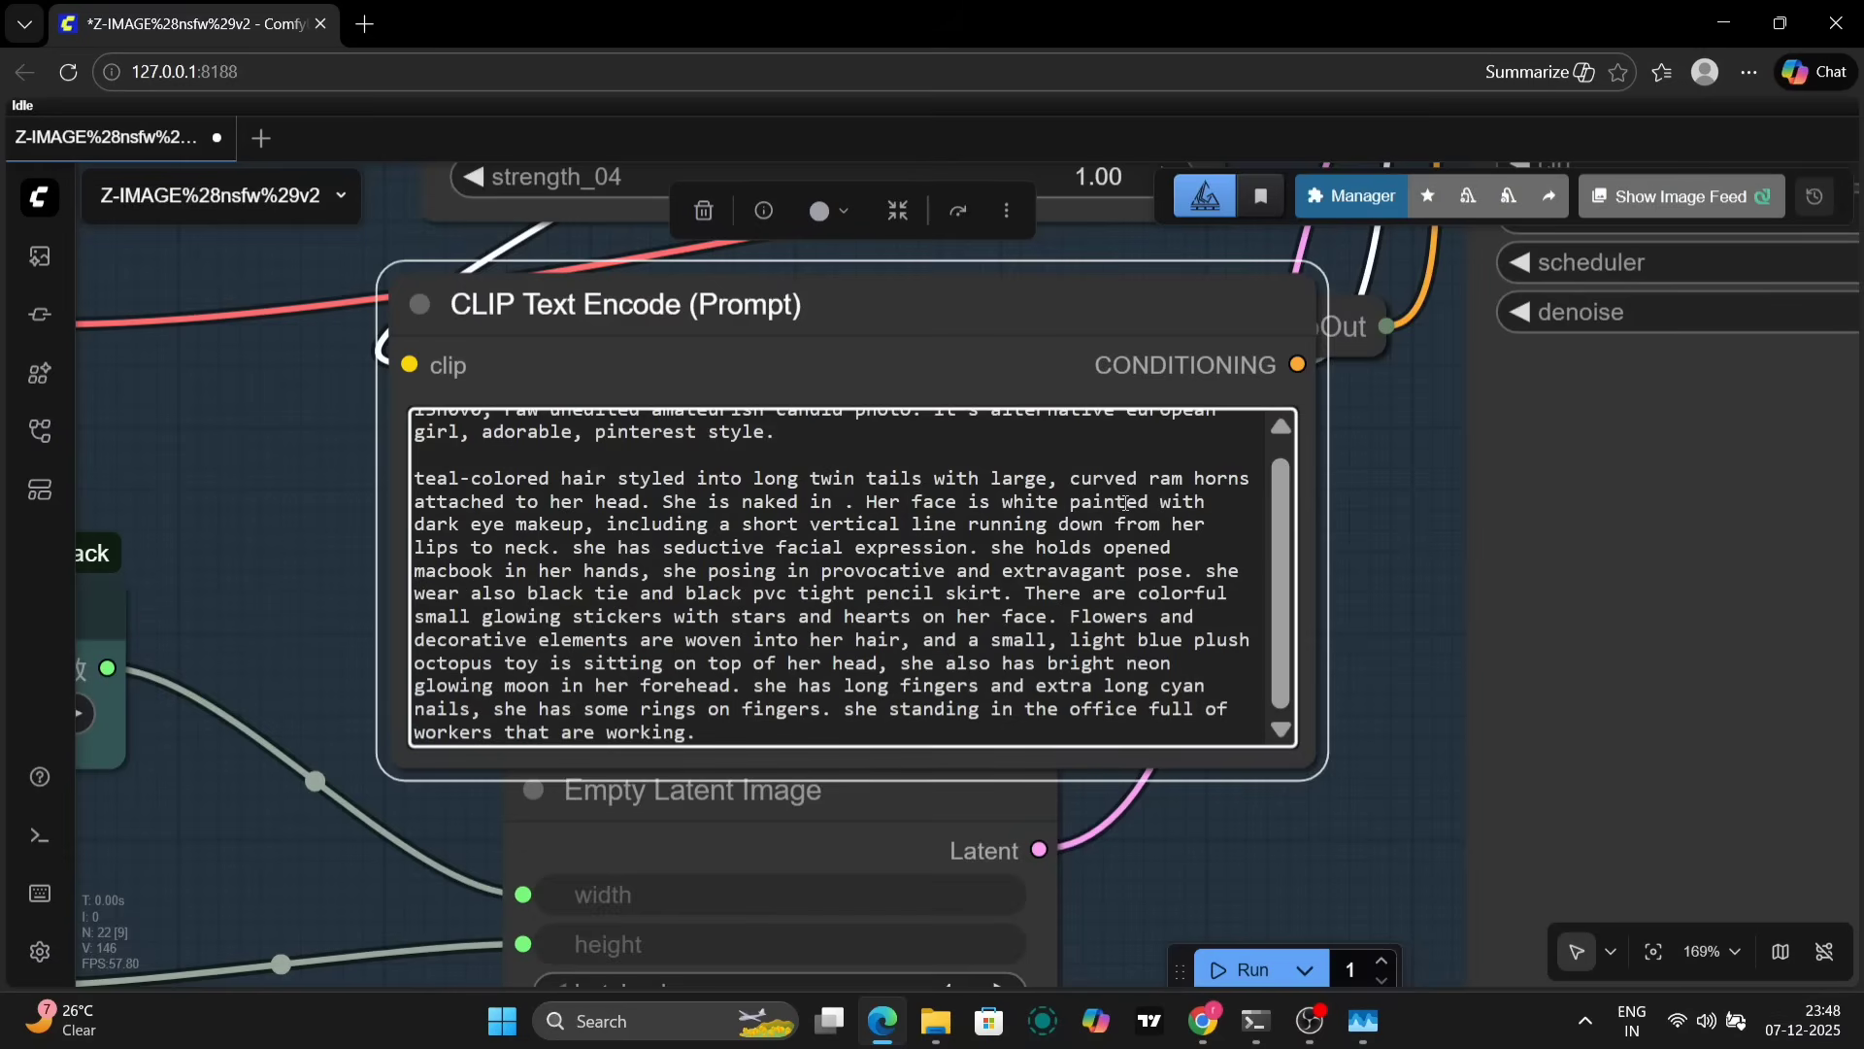
pyautogui.press('BackSpace')
pyautogui.press('BackSpace')
pyautogui.press('BackSpace')
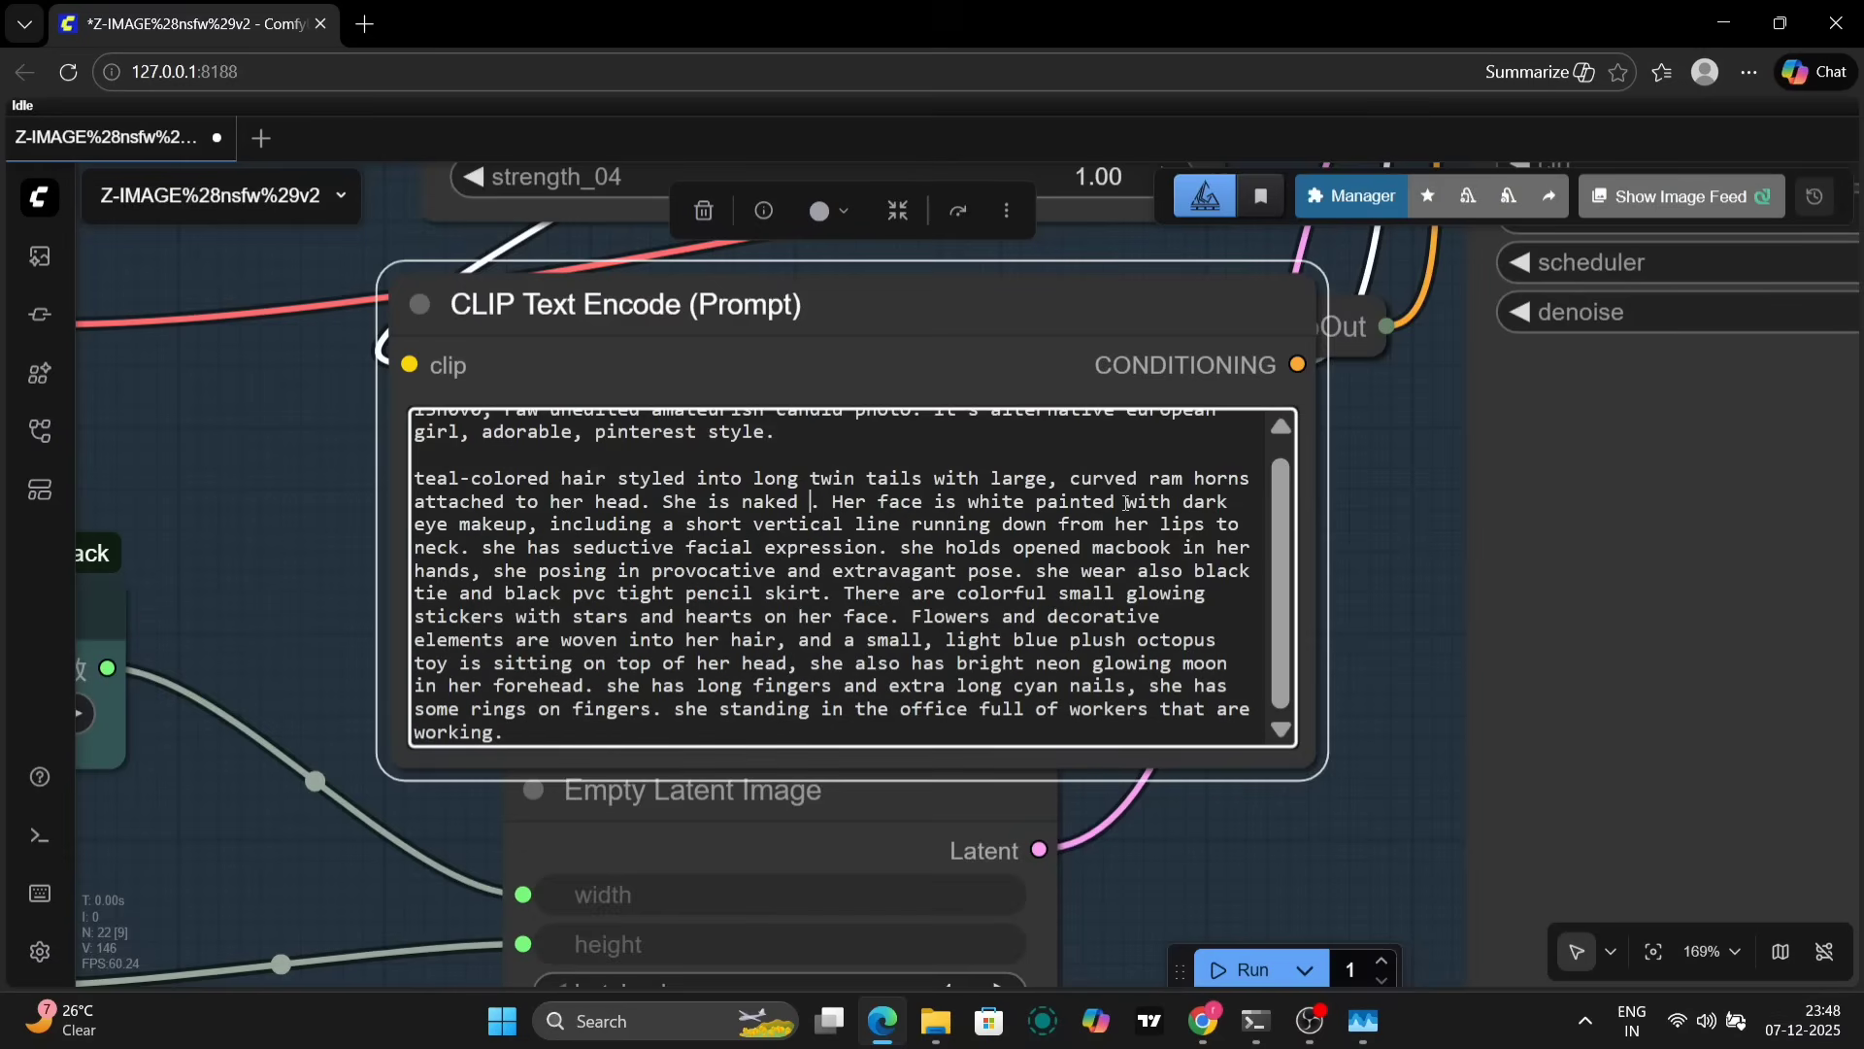
pyautogui.click(1243, 969)
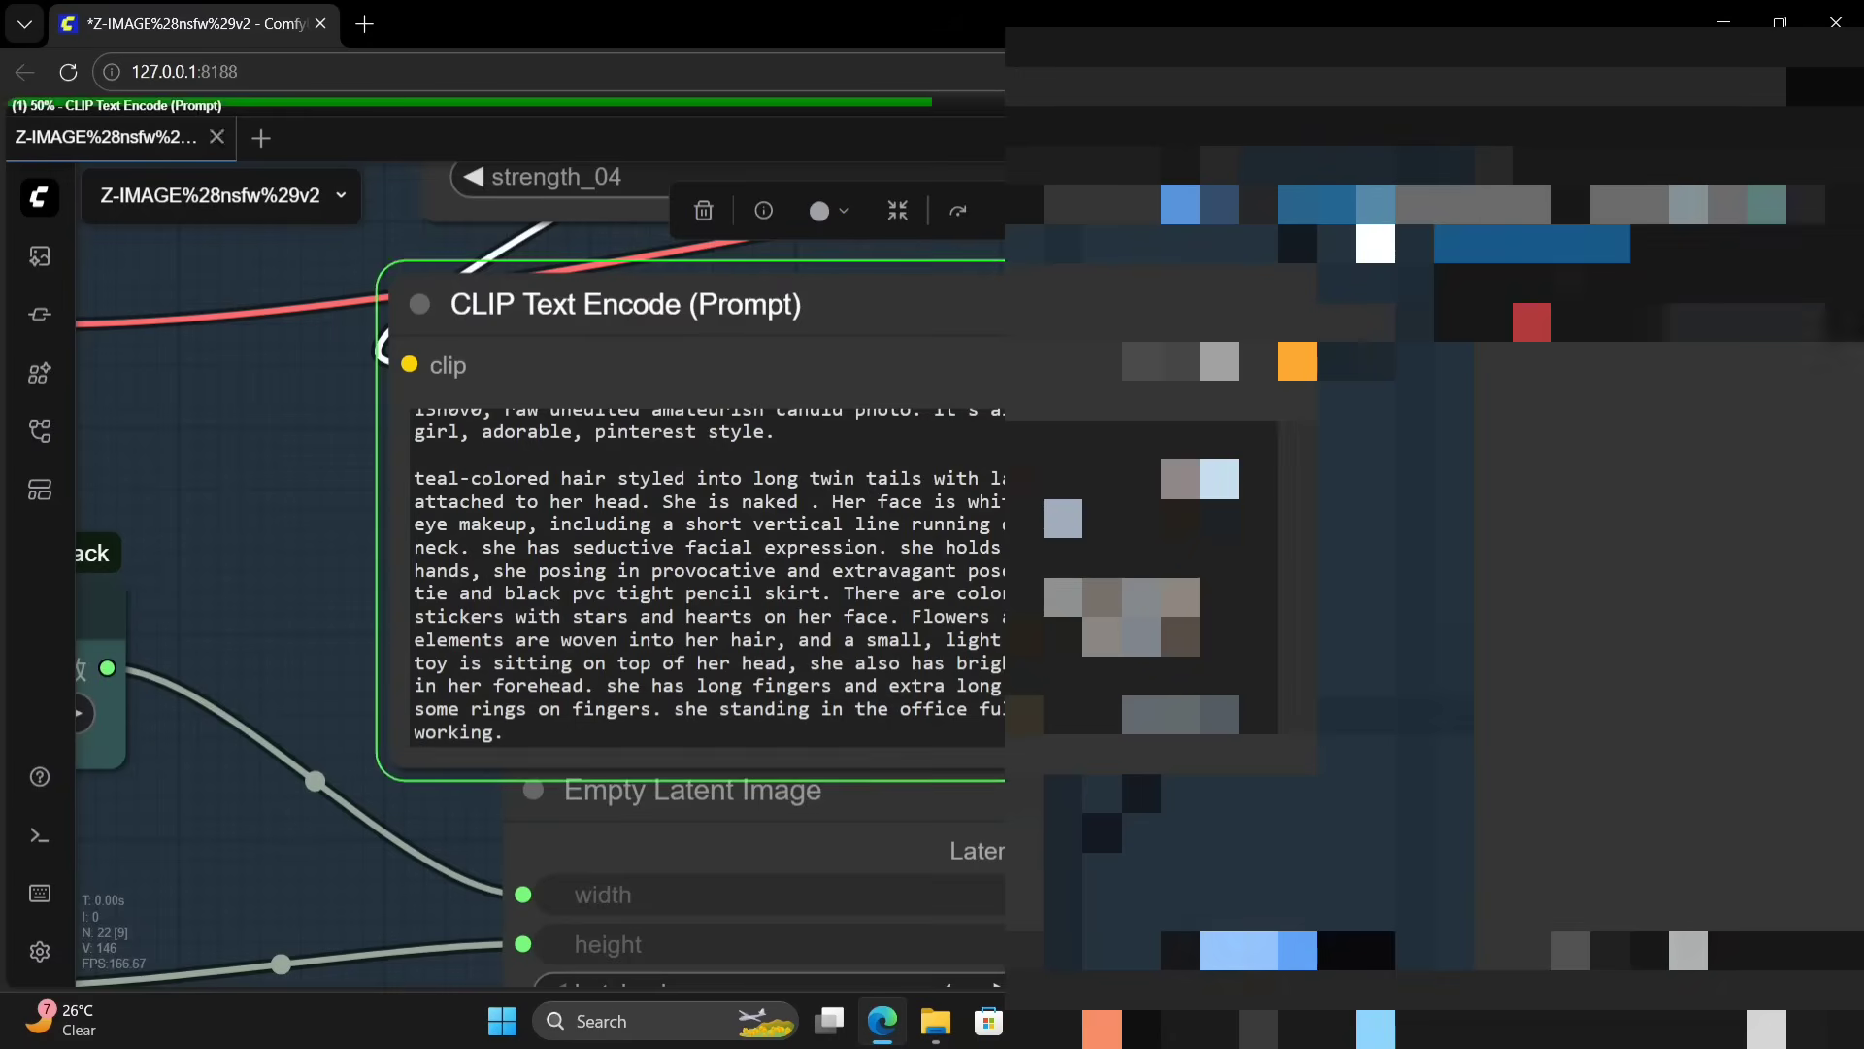
# Zoom and pan so the whole group from Load Diffusion Model to KSampler is visible.
pyautogui.scroll(-5, 971, 457)
pyautogui.moveTo(486, 748); pyautogui.dragTo(932, 722)
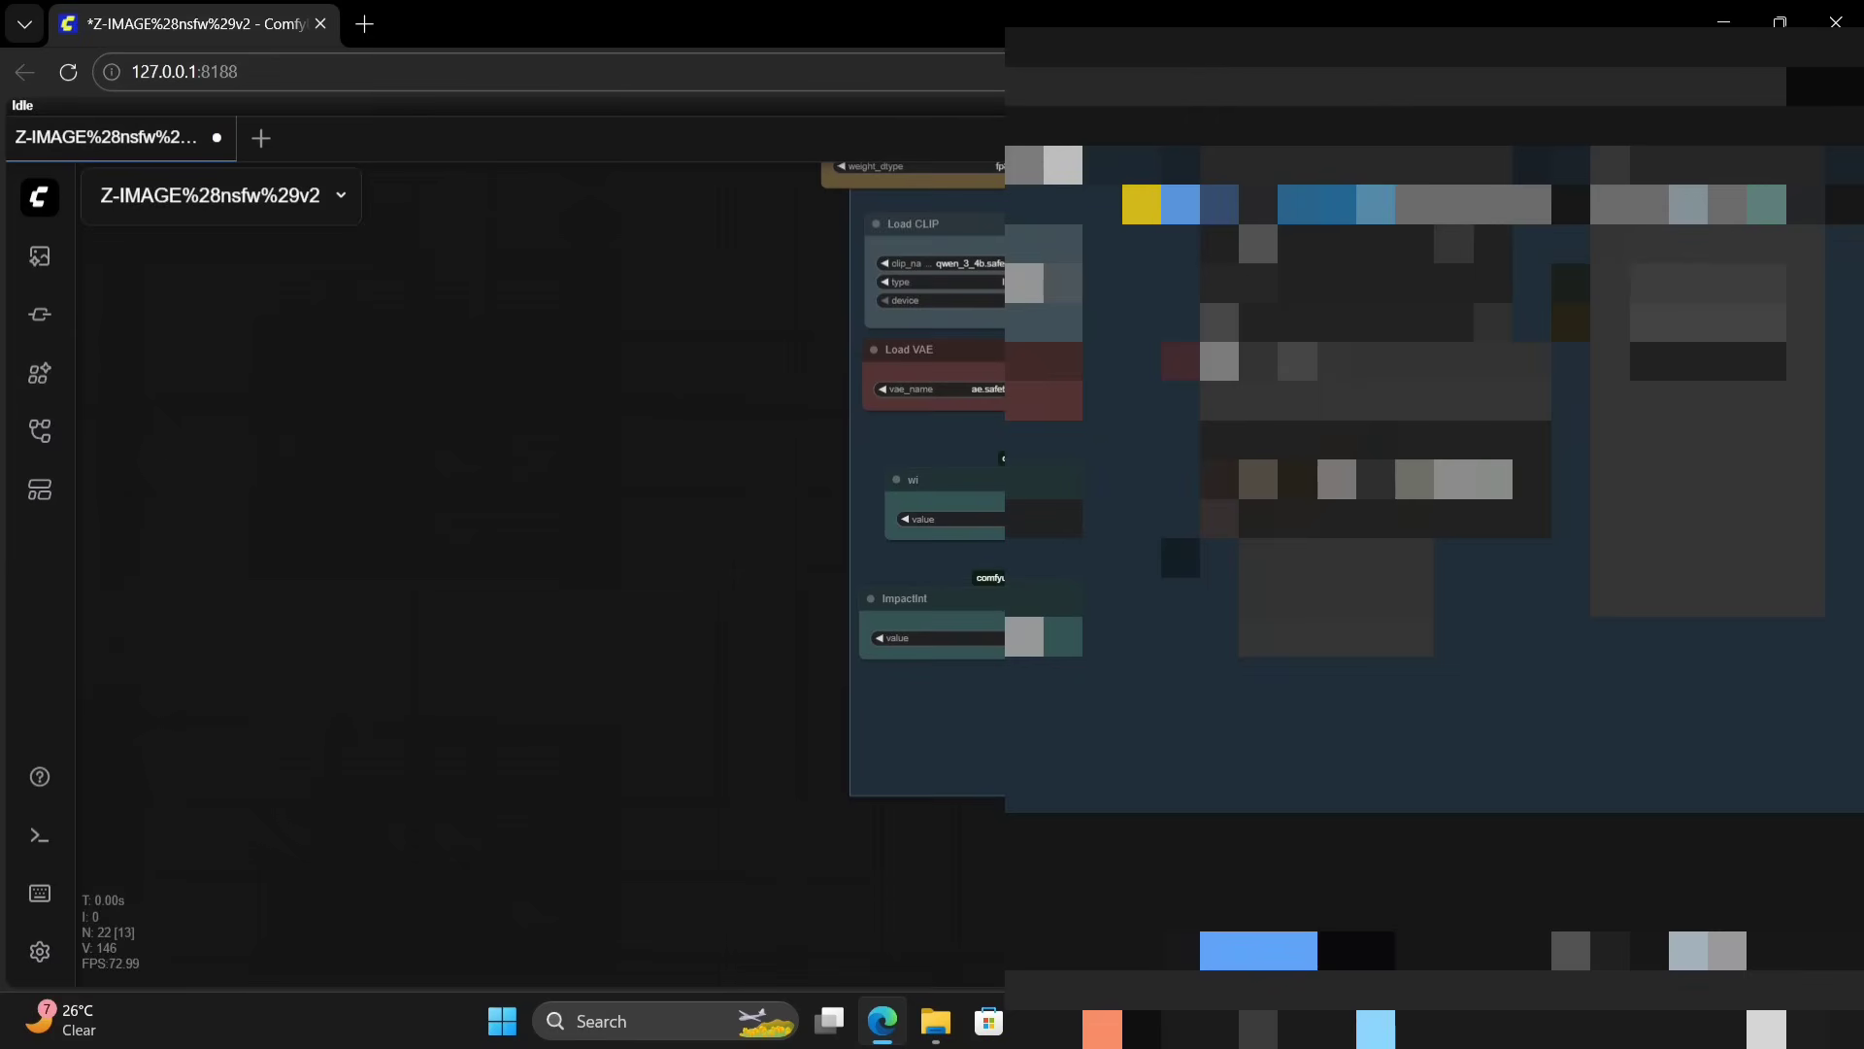
pyautogui.moveTo(1376, 450); pyautogui.dragTo(1322, 663)
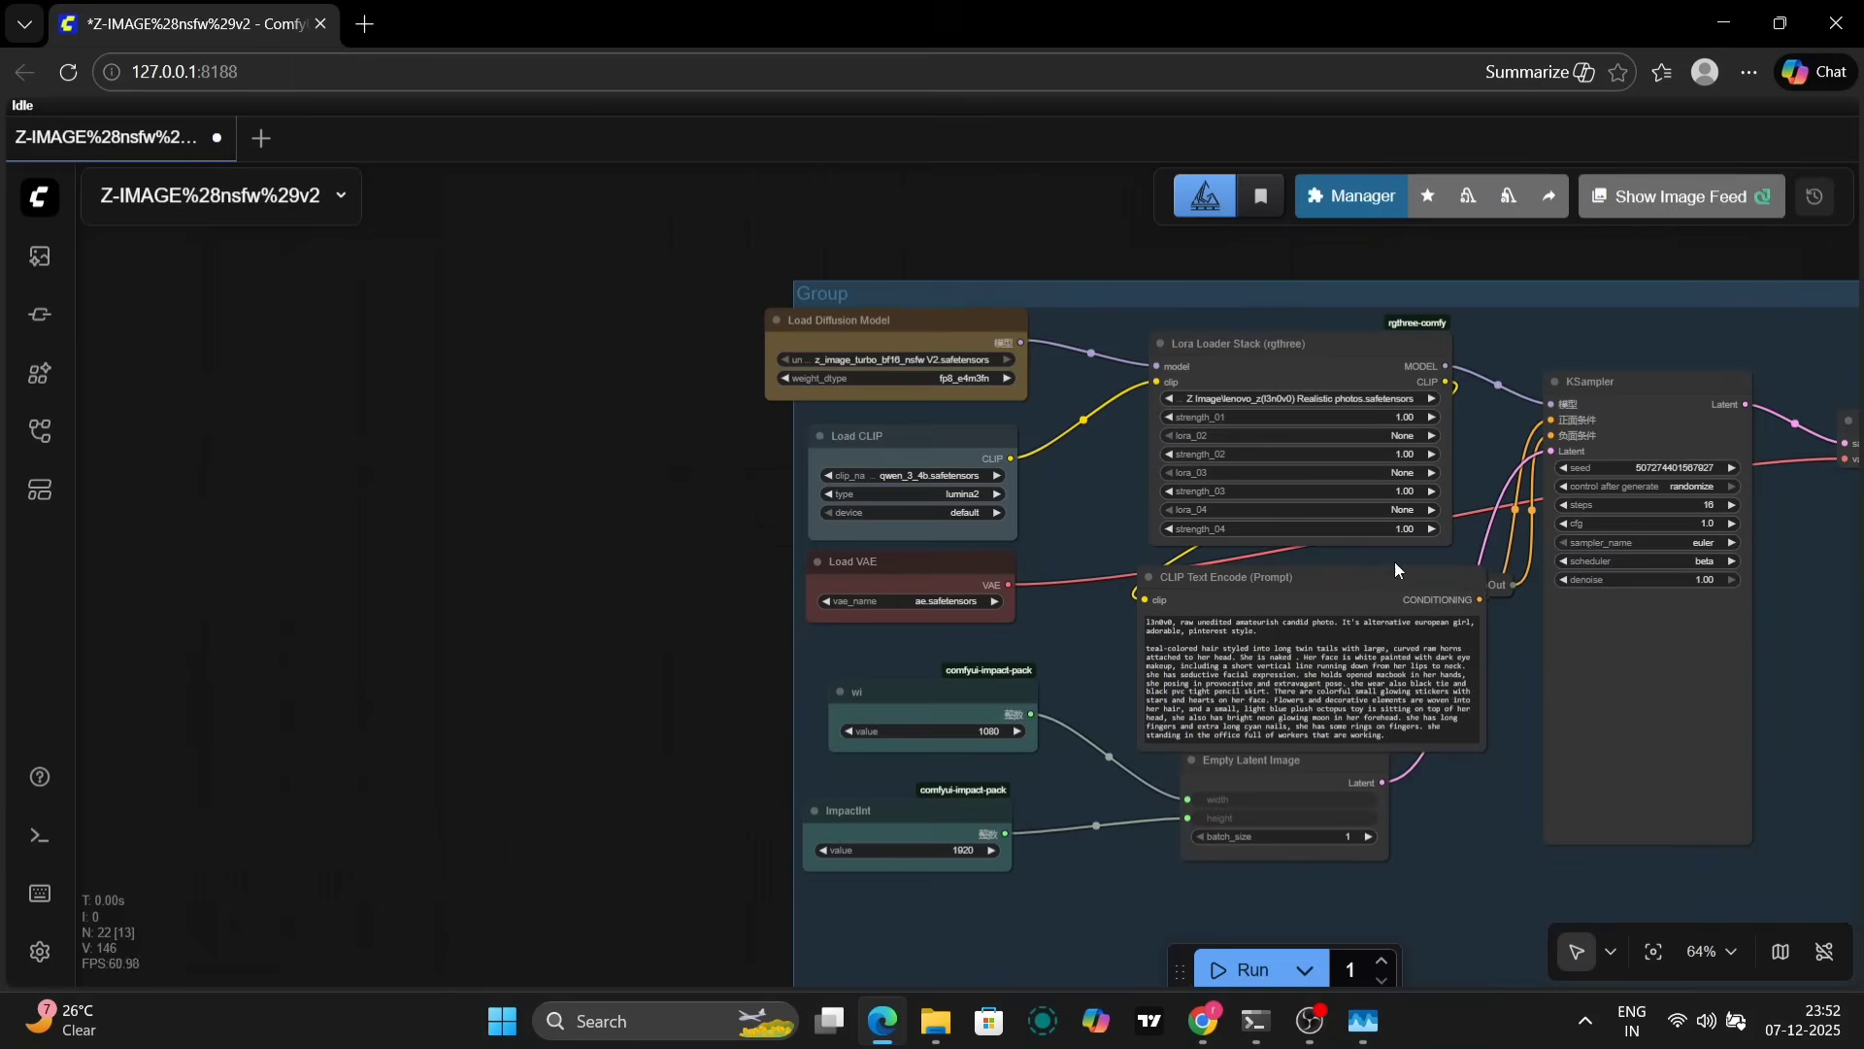
pyautogui.scroll(10, 1323, 663)
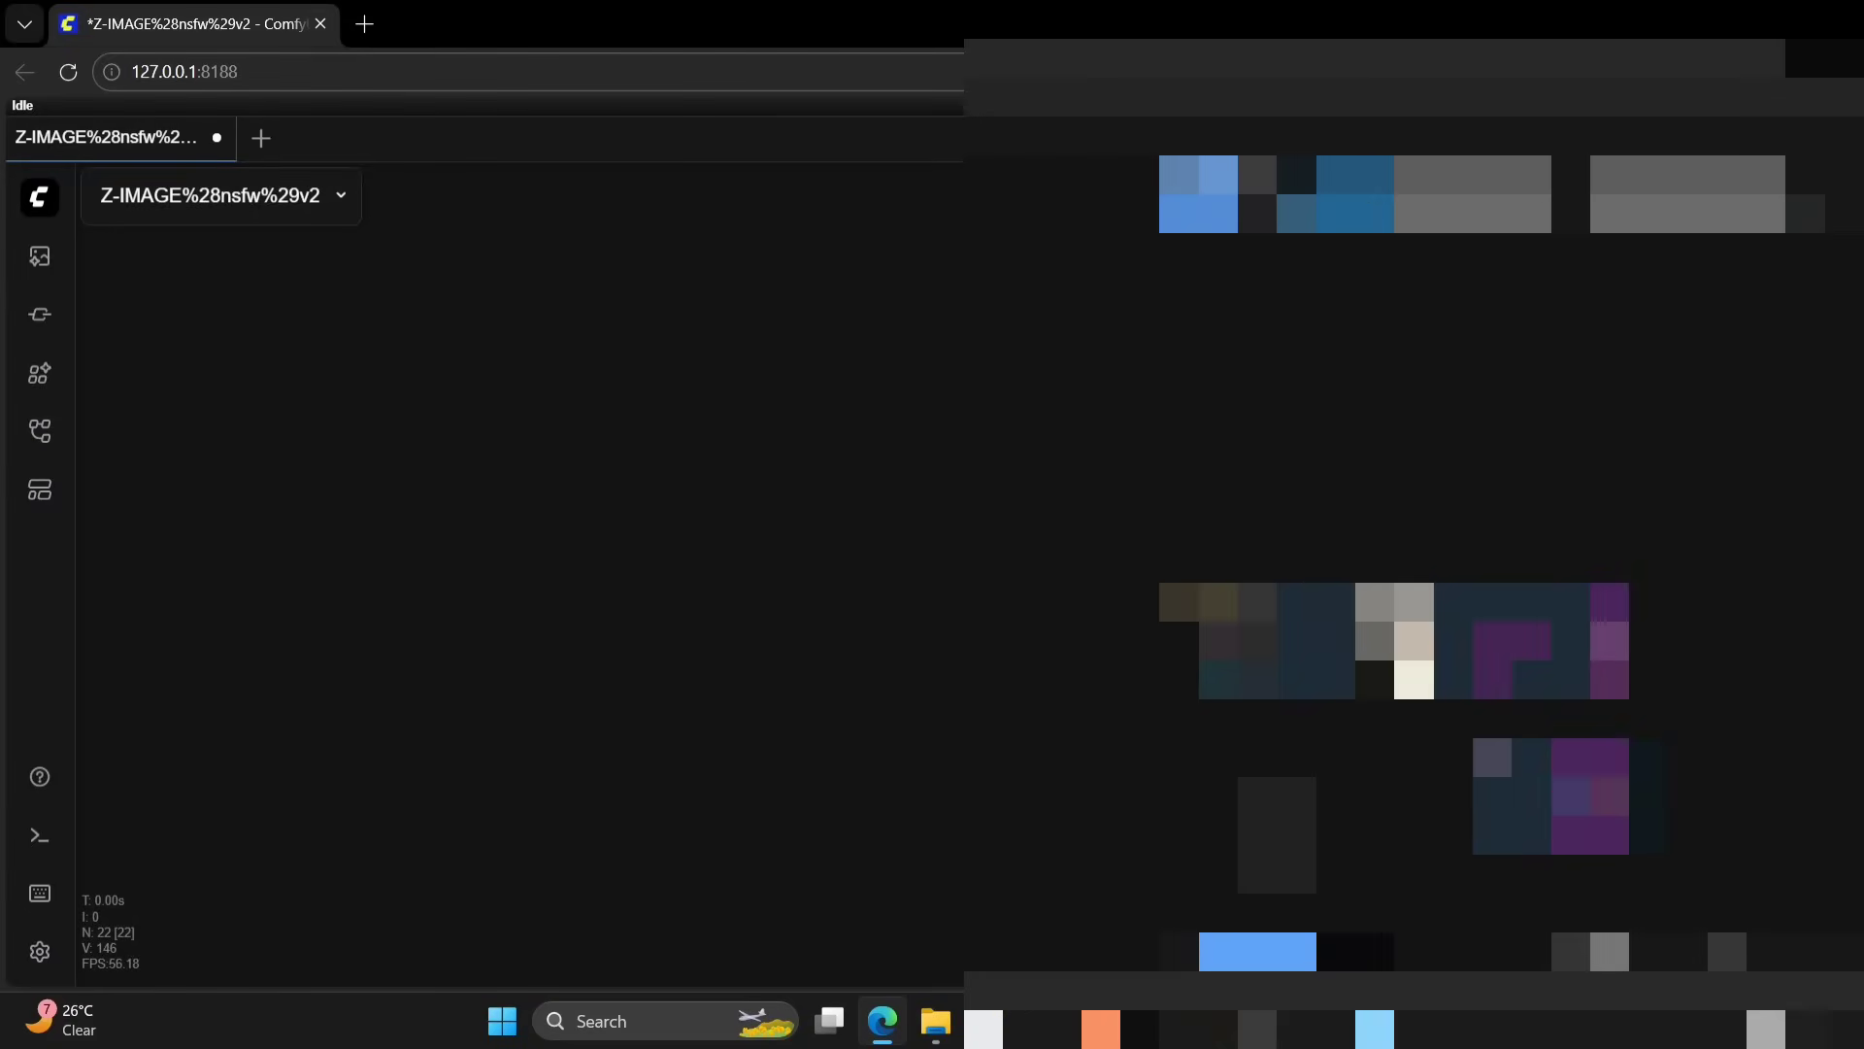
pyautogui.scroll(2, 1355, 621)
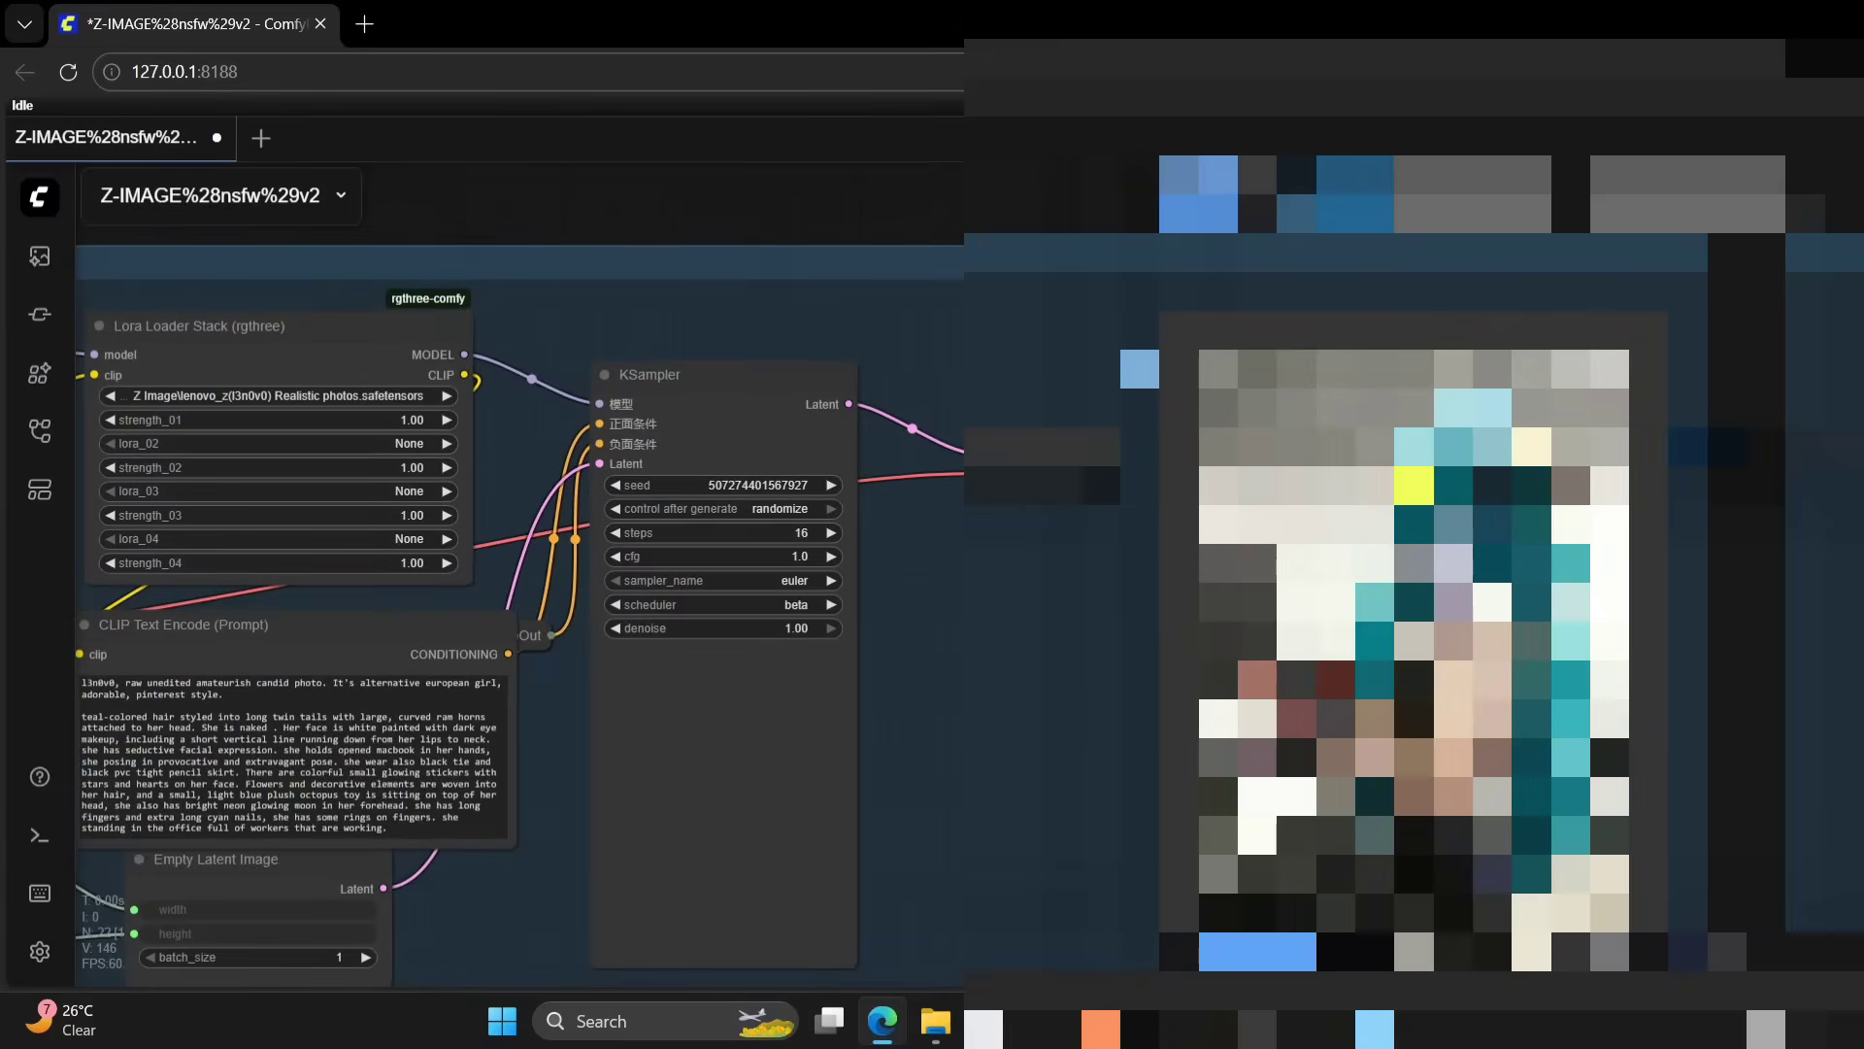
pyautogui.moveTo(342, 365); pyautogui.dragTo(1106, 334)
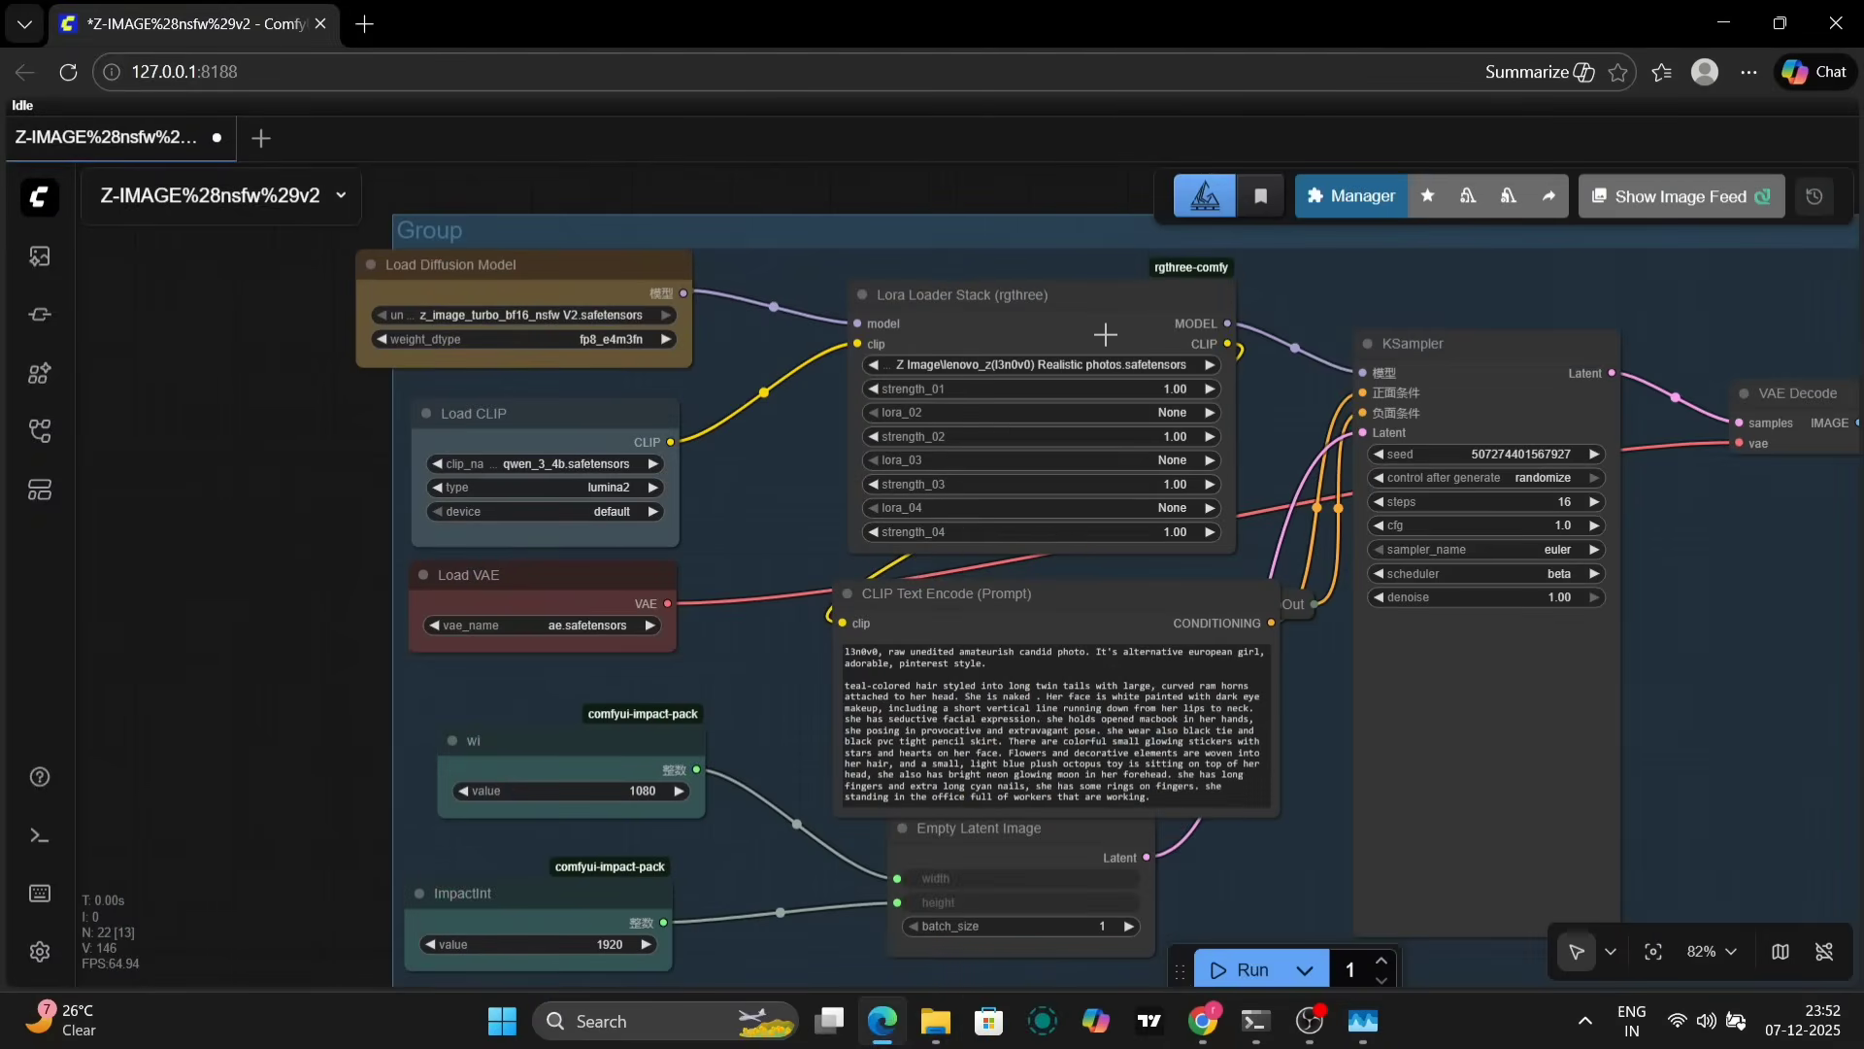
# Bypass the Lora Loader Stack node with Ctrl+B.
pyautogui.click(1106, 334)
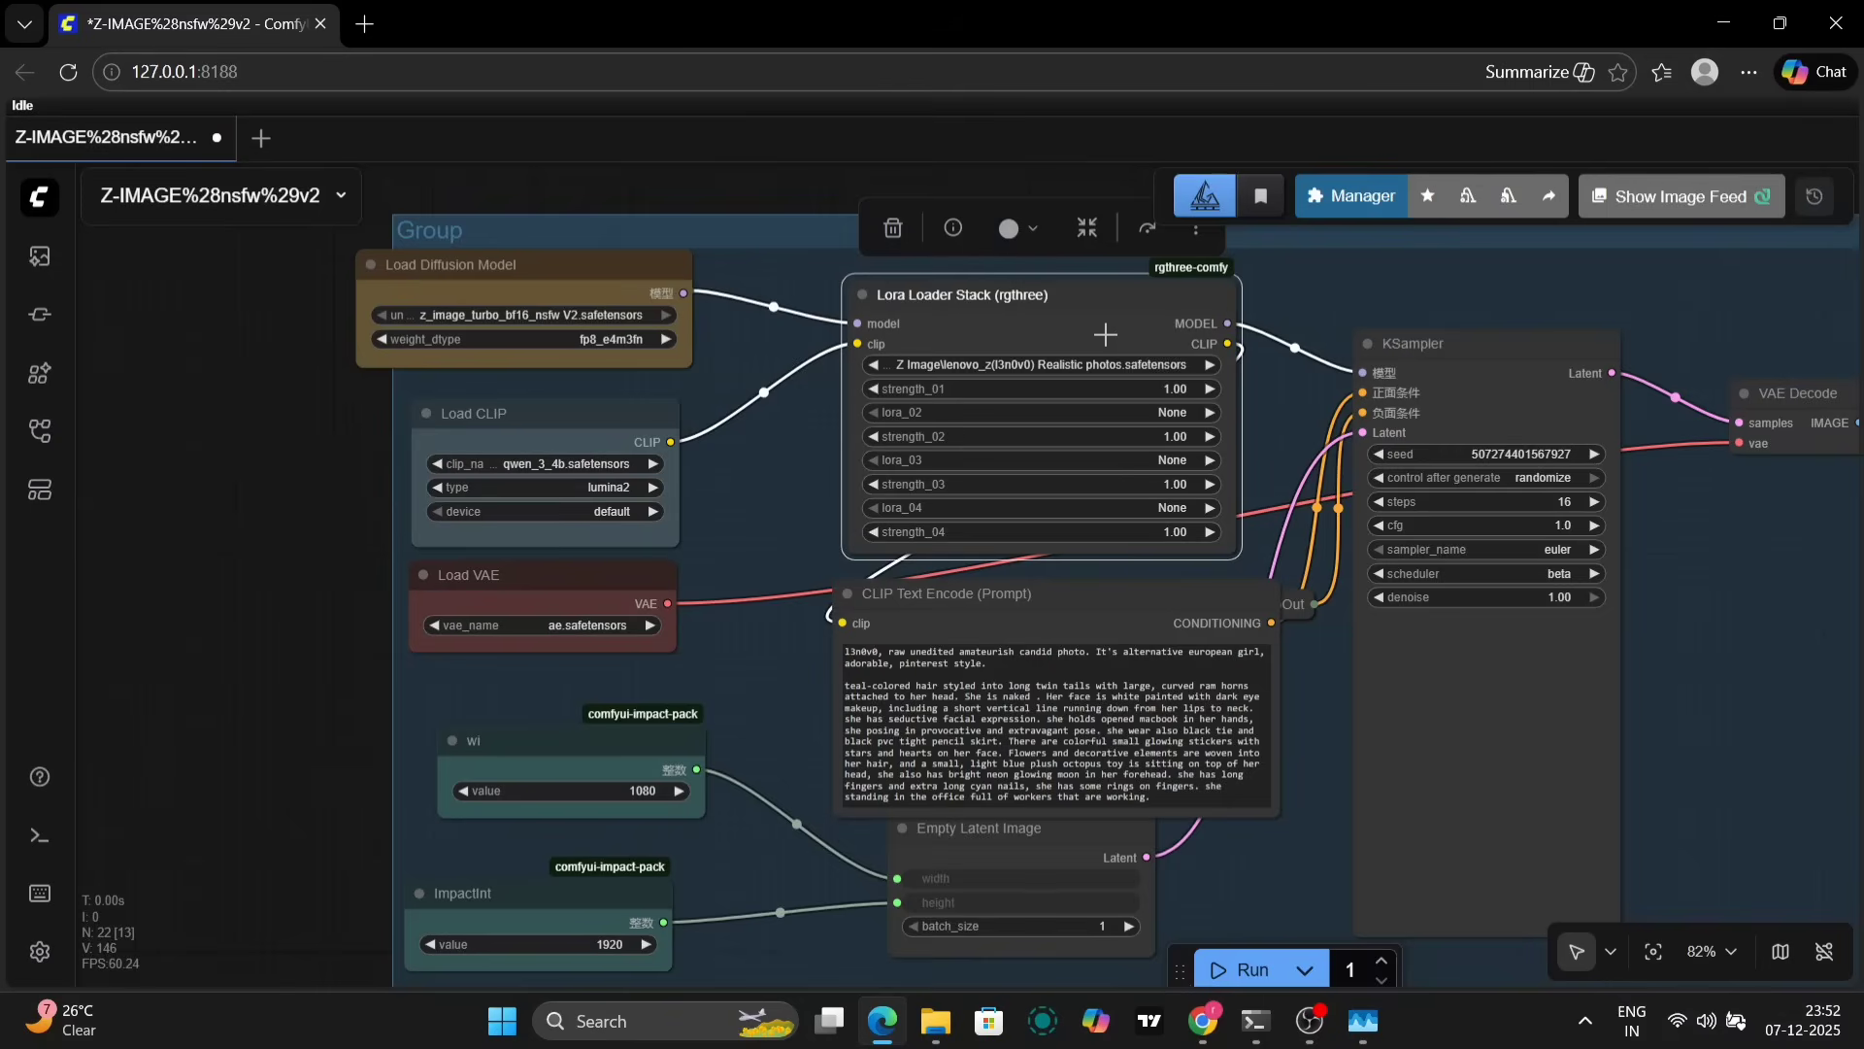
pyautogui.click(1106, 334)
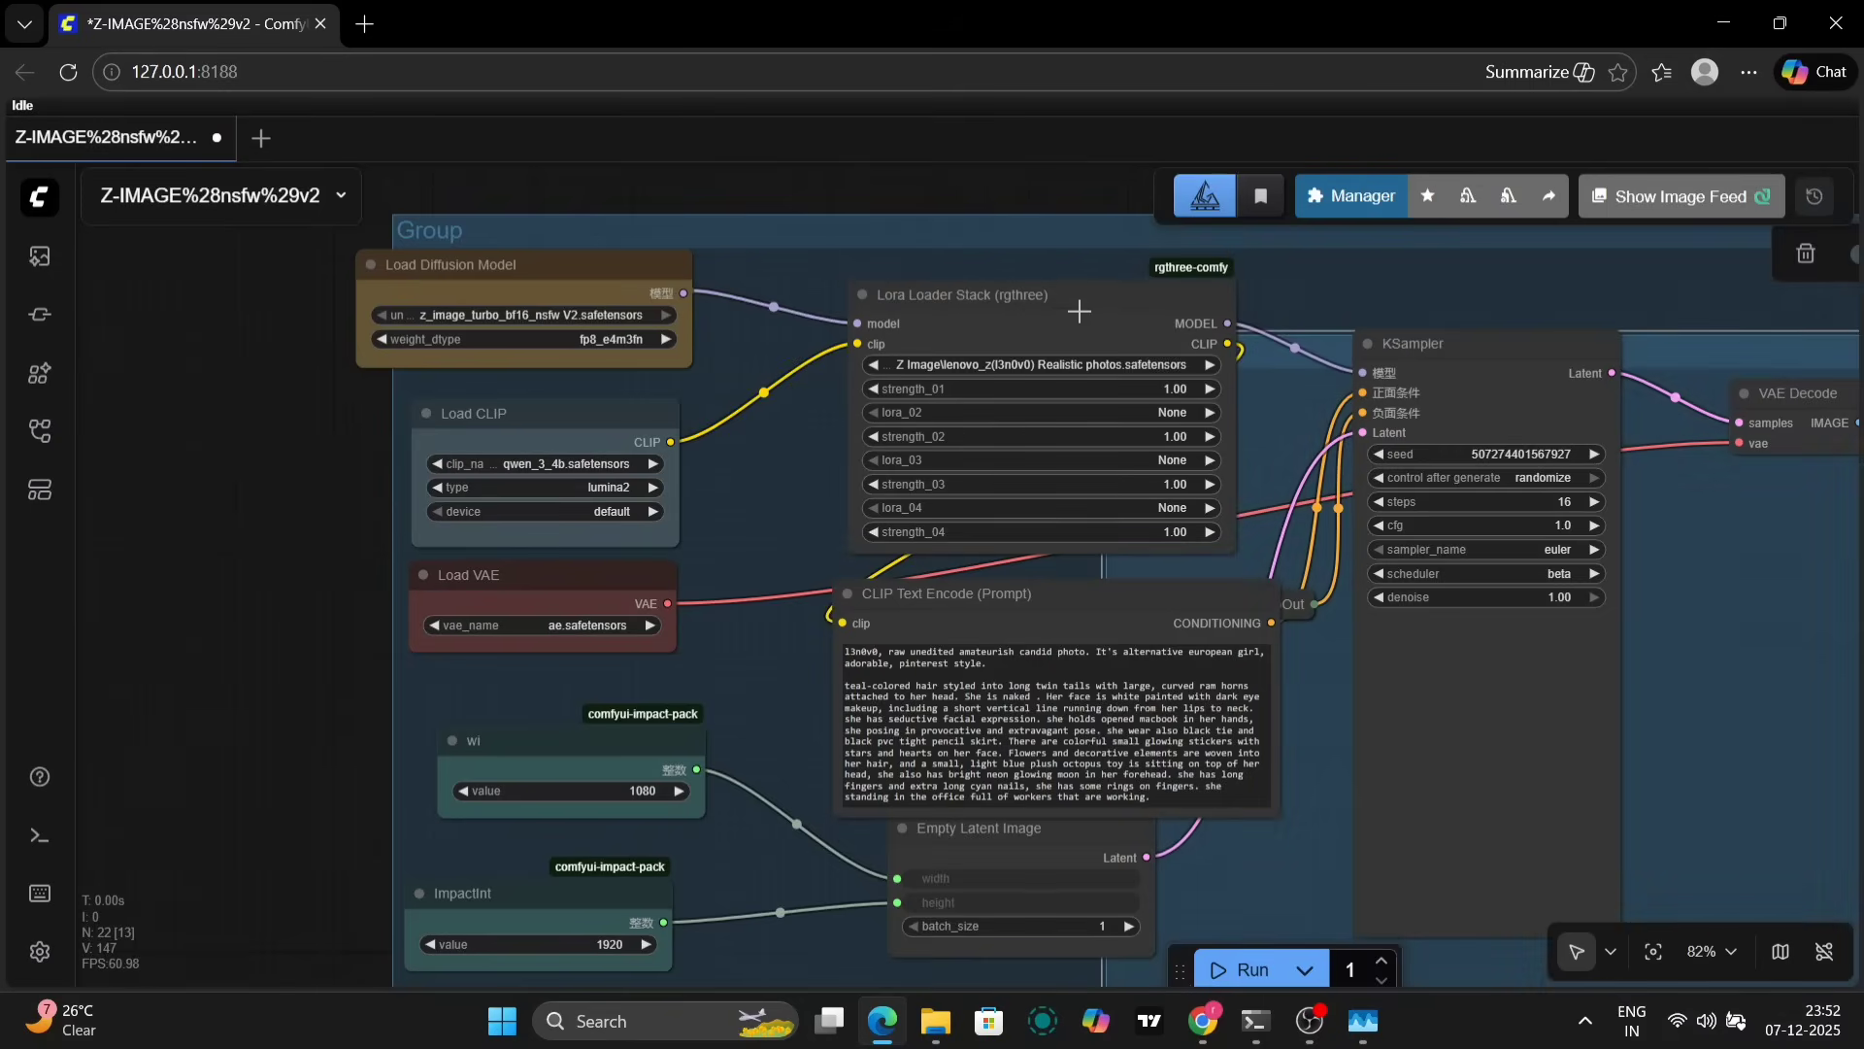
pyautogui.click(1079, 311)
pyautogui.hotkey('ctrl', 'b')
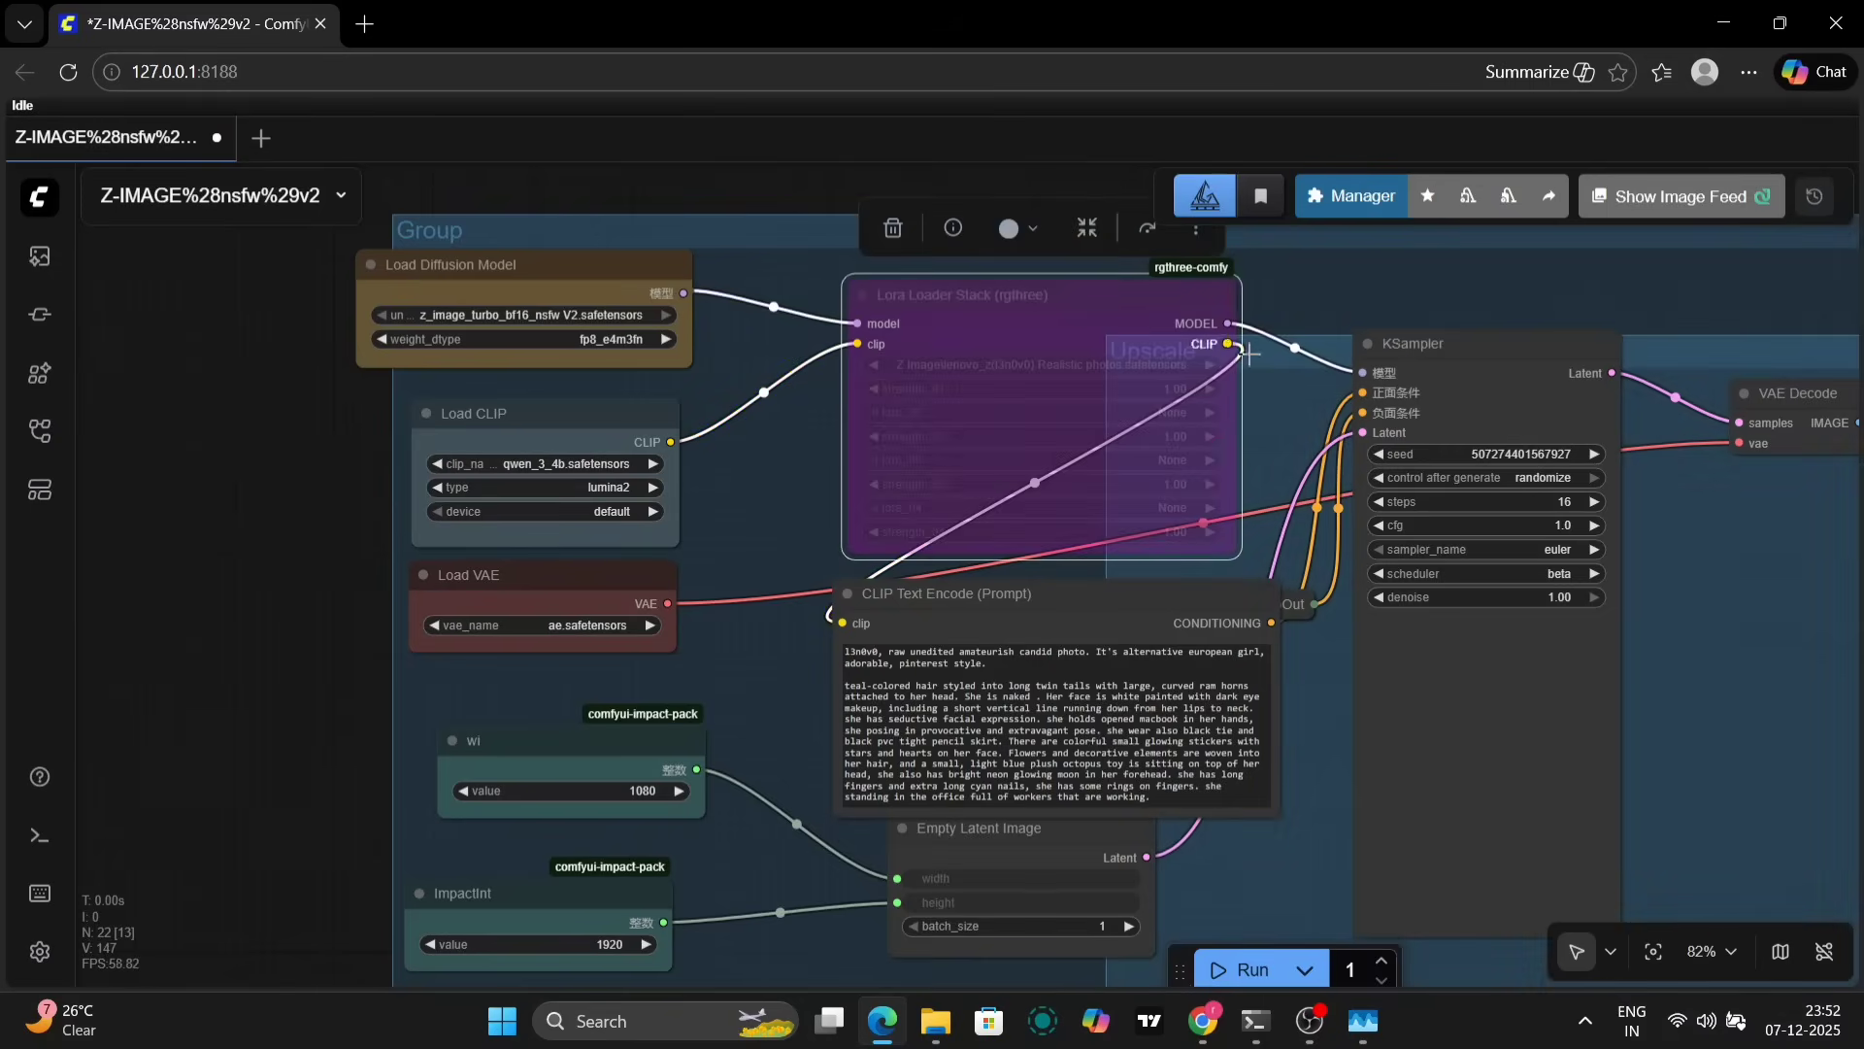
# Delete the Upscale group and queue a new generation.
pyautogui.click(1285, 369)
pyautogui.press('Delete')
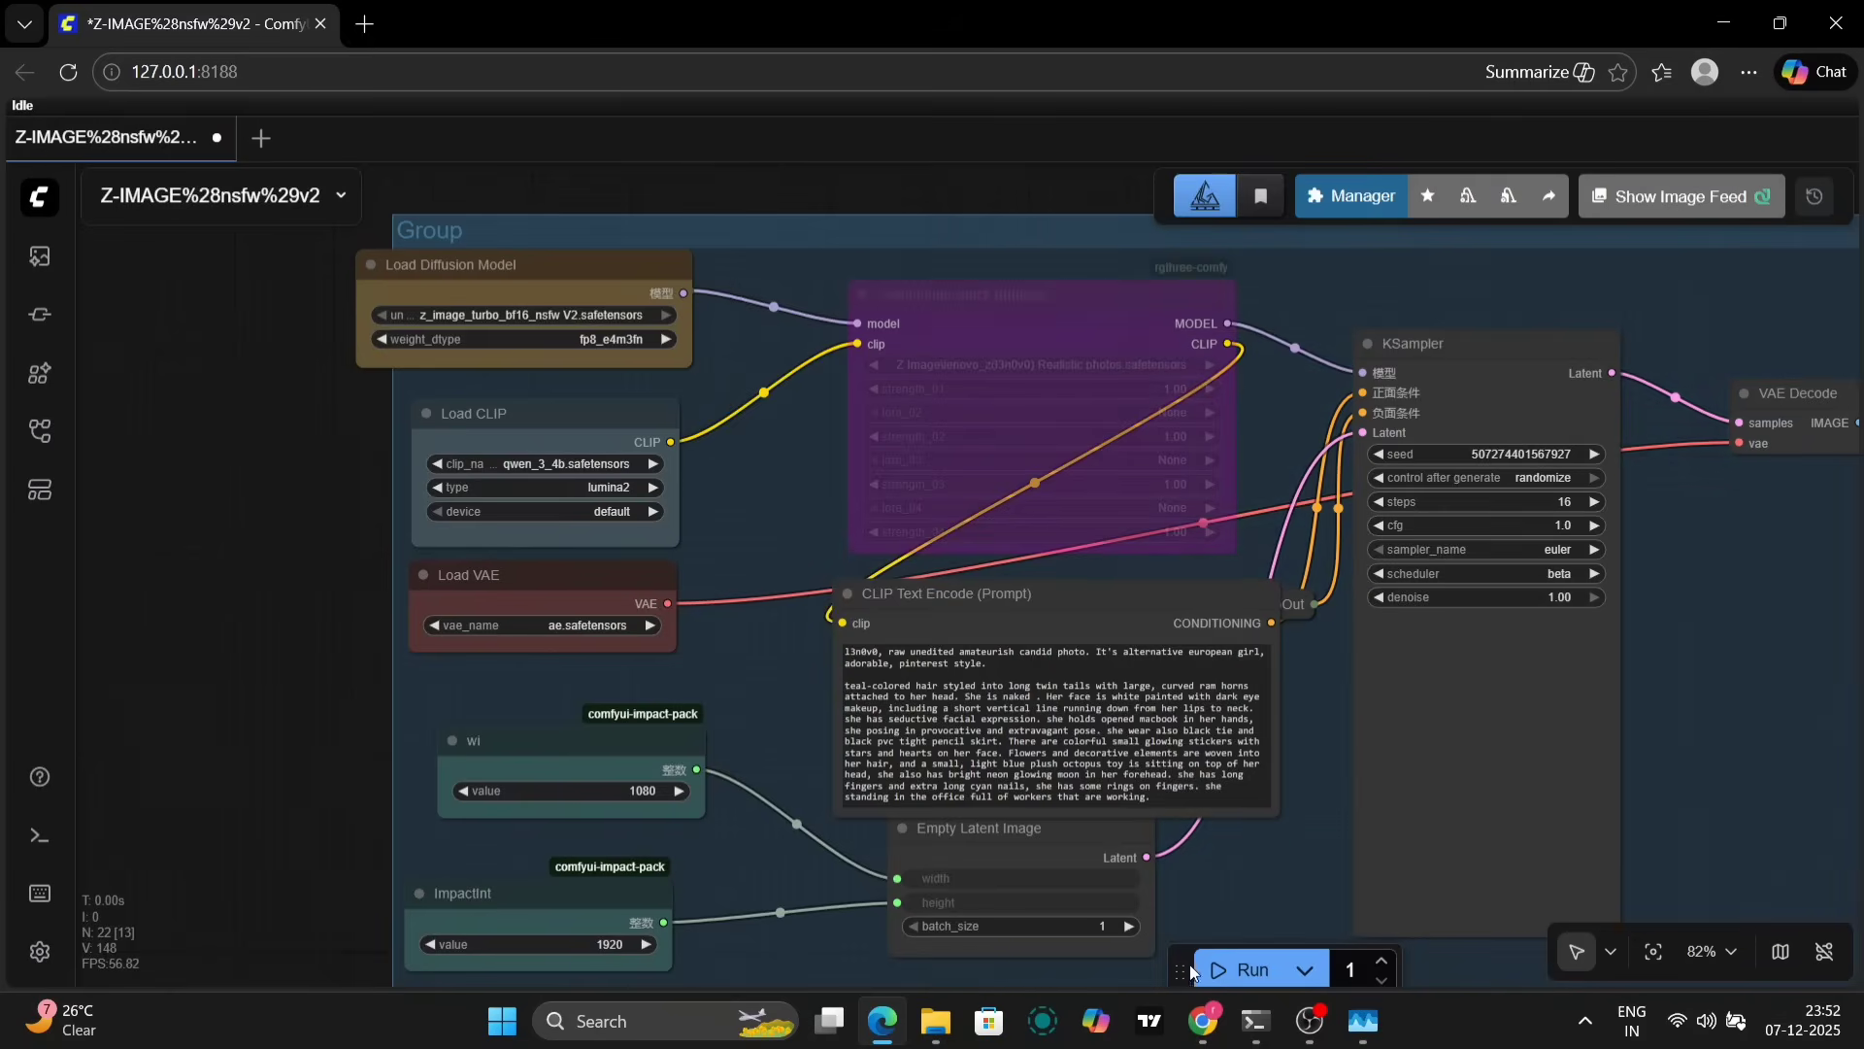
pyautogui.click(1222, 971)
pyautogui.scroll(-2, 1209, 446)
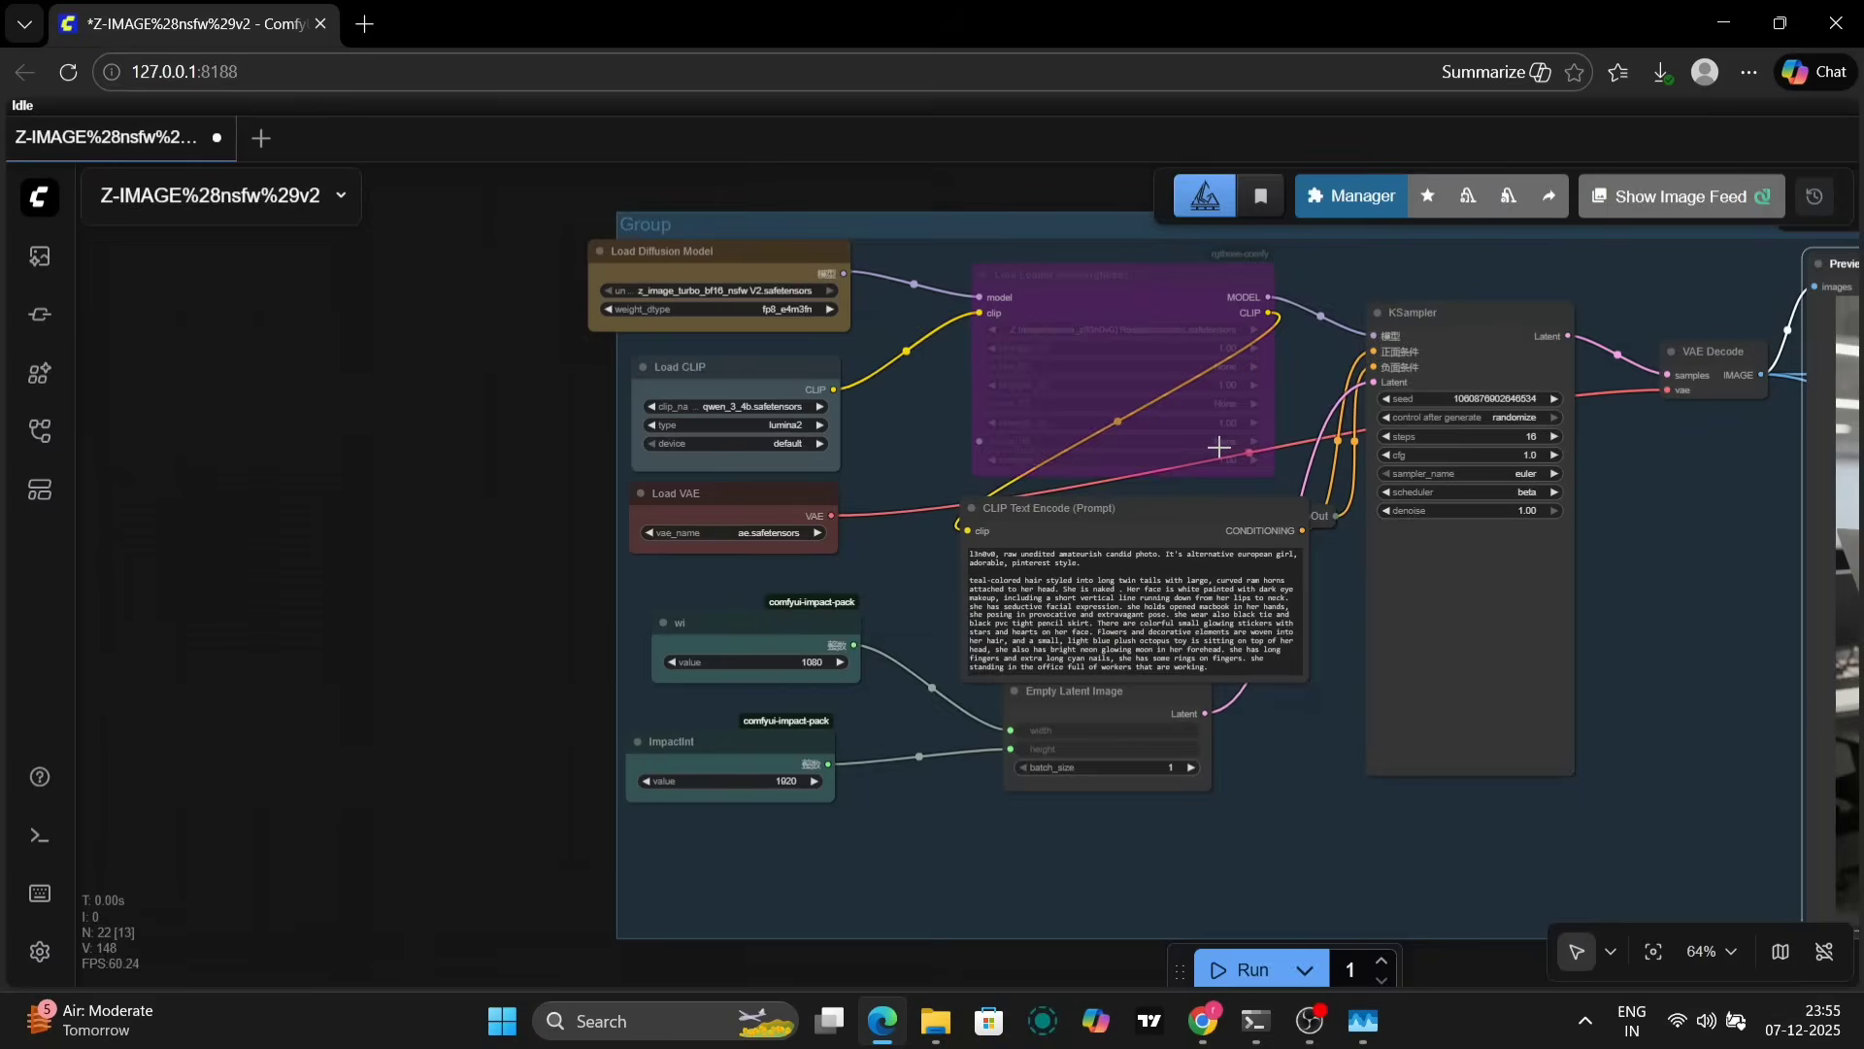